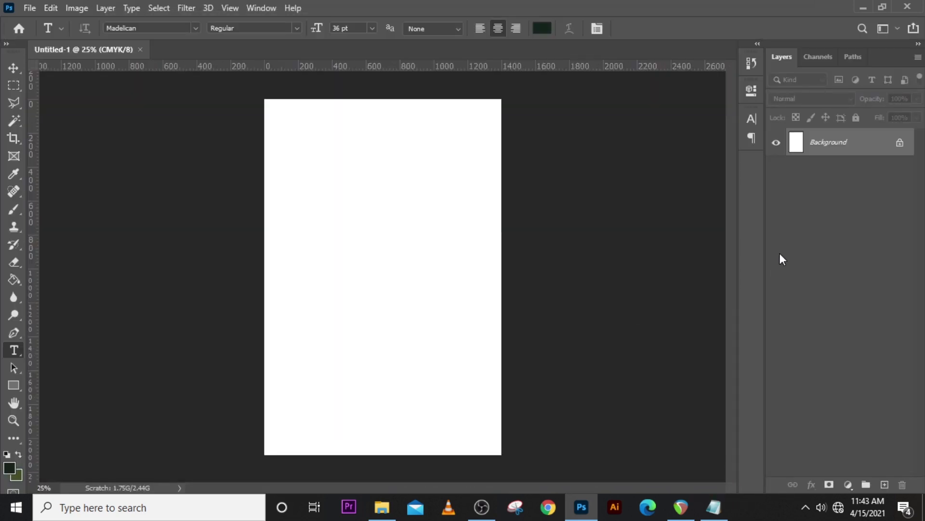
- Add vertical guides at the canvas's left edge, right edge and centre, and horizontal guides at its top, middle and bottom
{"action": "left_click_drag", "start_coordinate": [34, 331], "coordinate": [264, 330]}
{"action": "left_click_drag", "start_coordinate": [34, 331], "coordinate": [501, 330]}
{"action": "left_click_drag", "start_coordinate": [34, 330], "coordinate": [383, 309]}
{"action": "key", "text": "v"}
{"action": "left_click_drag", "start_coordinate": [400, 66], "coordinate": [403, 277]}
{"action": "left_click_drag", "start_coordinate": [403, 66], "coordinate": [403, 453]}
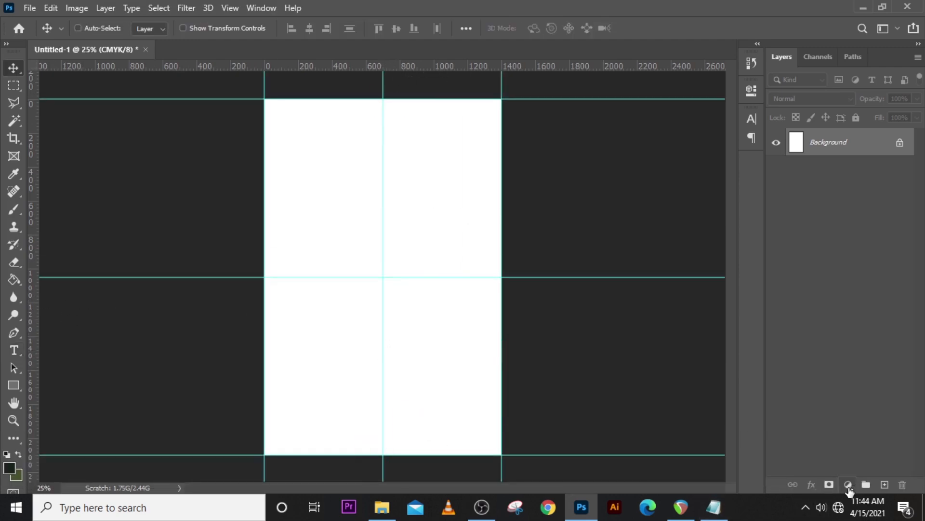
- Add a Solid Color fill layer in dark maroon 391215 over the background
{"action": "left_click", "coordinate": [848, 484]}
{"action": "left_click", "coordinate": [842, 247]}
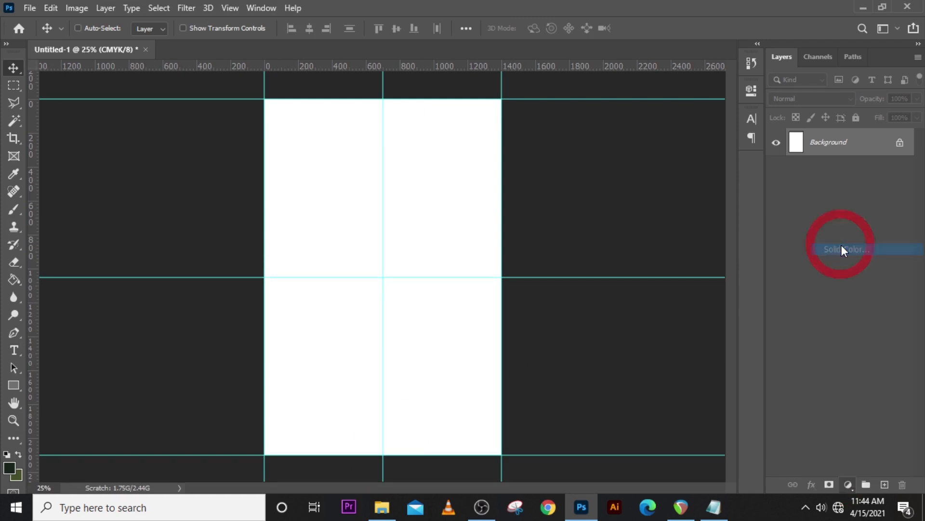
{"action": "type", "text": "391215"}
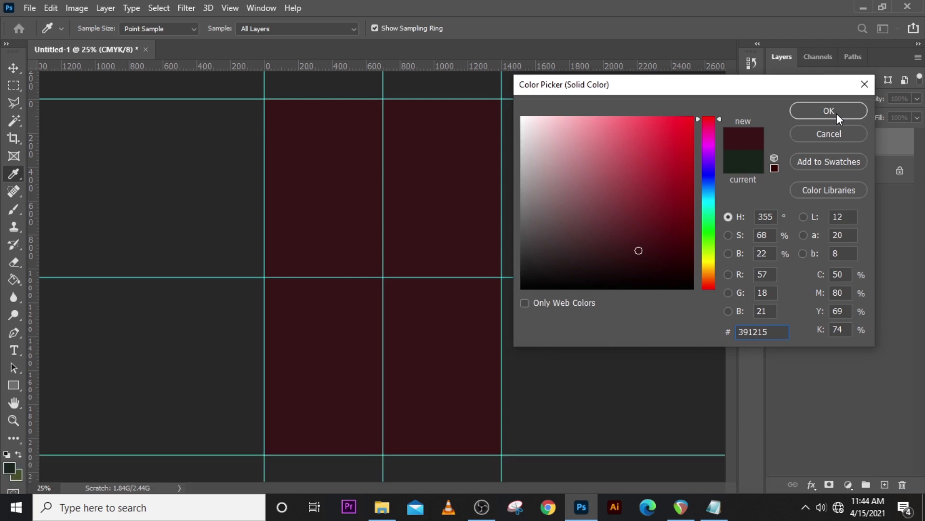
{"action": "left_click", "coordinate": [829, 111]}
{"action": "left_click", "coordinate": [802, 144]}
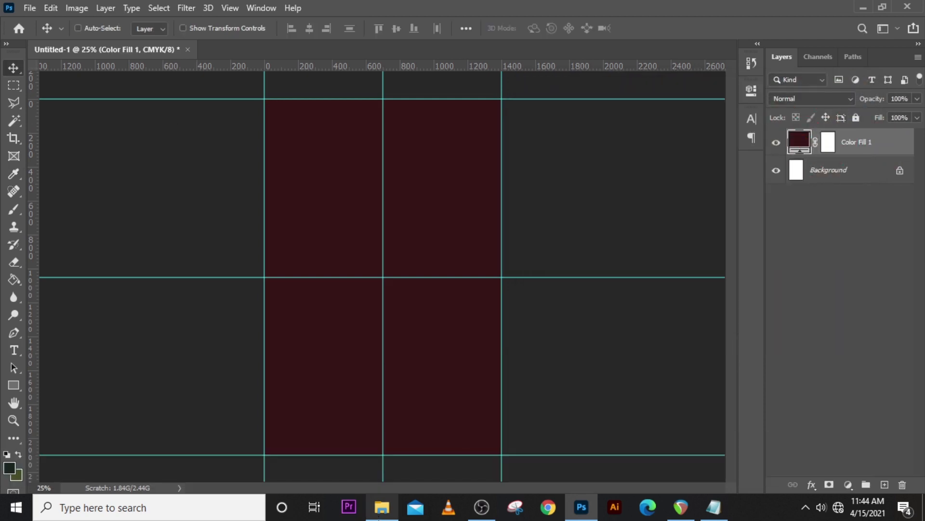
- Place the gold corner ornament 36 (2) from the folder, scaled to about 28.6% in the page's top-right corner
{"action": "mouse_move", "coordinate": [380, 515]}
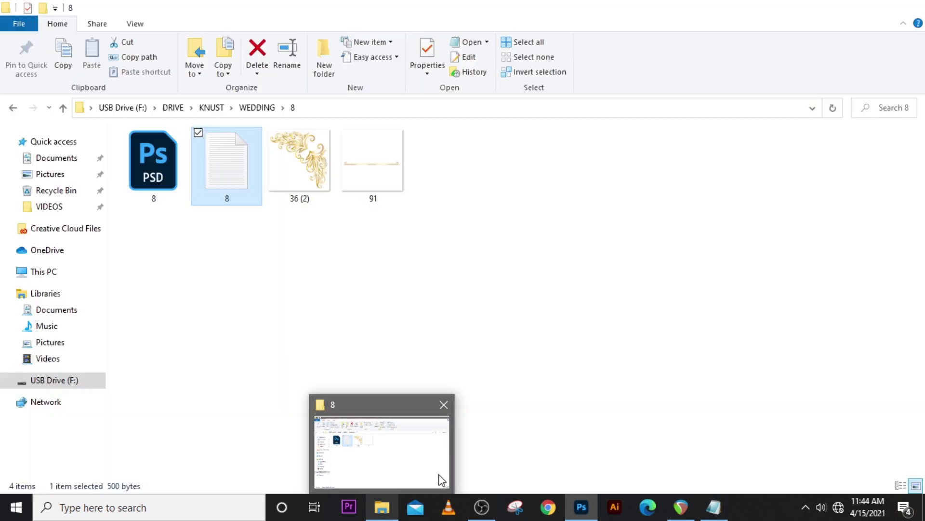
{"action": "left_click", "coordinate": [434, 470]}
{"action": "left_click_drag", "start_coordinate": [316, 159], "coordinate": [474, 359]}
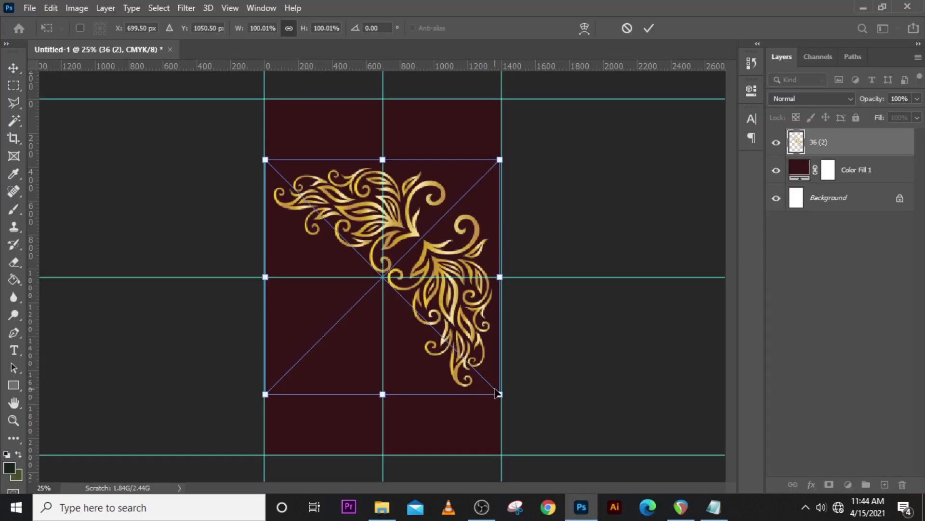
{"action": "left_click_drag", "start_coordinate": [440, 225], "coordinate": [428, 140]}
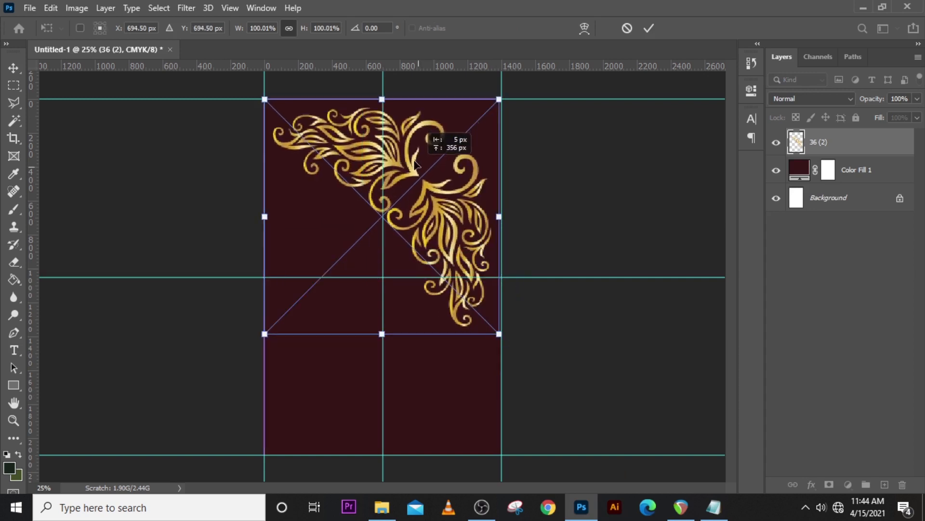
{"action": "left_click_drag", "start_coordinate": [274, 326], "coordinate": [438, 173]}
{"action": "key", "text": "Return"}
- Duplicate the corner ornament, flip the copy horizontally and place it in the page's top-left corner
{"action": "key", "text": "ctrl+j"}
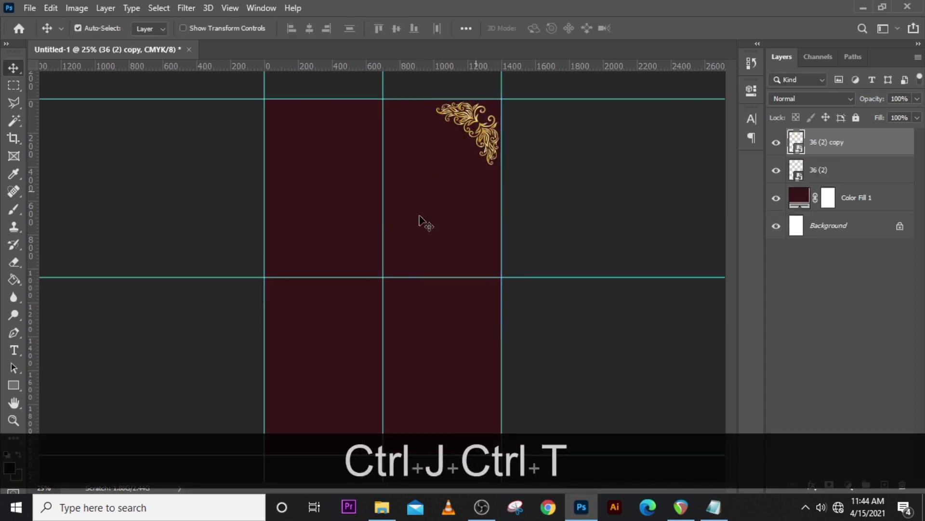
{"action": "key", "text": "ctrl+t"}
{"action": "right_click", "coordinate": [493, 137]}
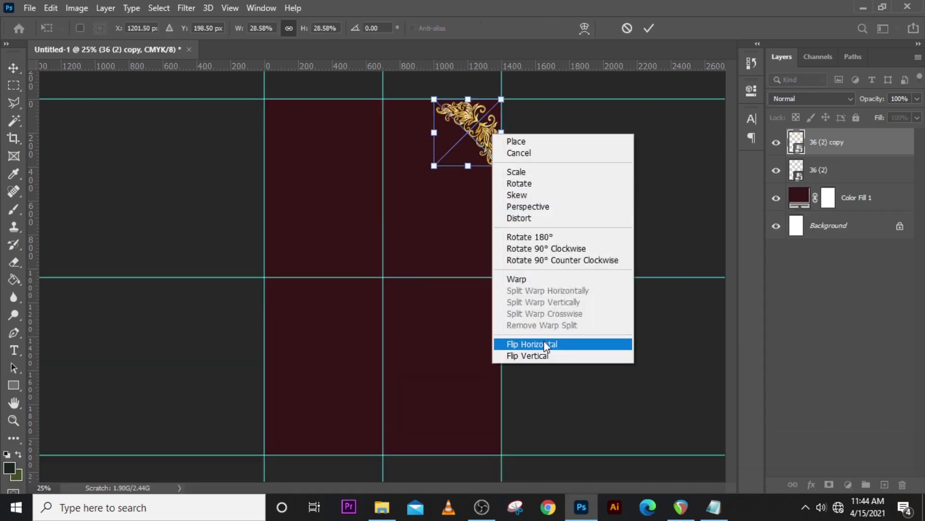
{"action": "left_click", "coordinate": [538, 345]}
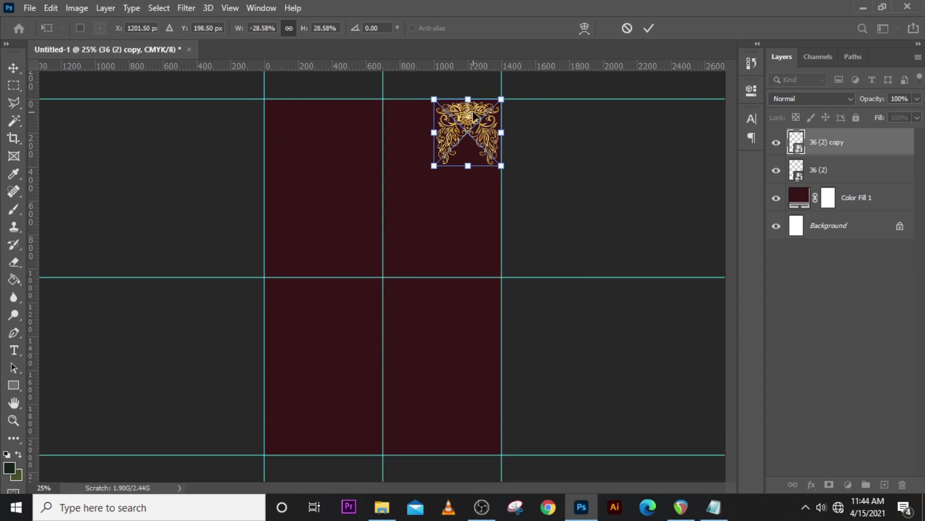
{"action": "left_click_drag", "start_coordinate": [475, 116], "coordinate": [306, 115]}
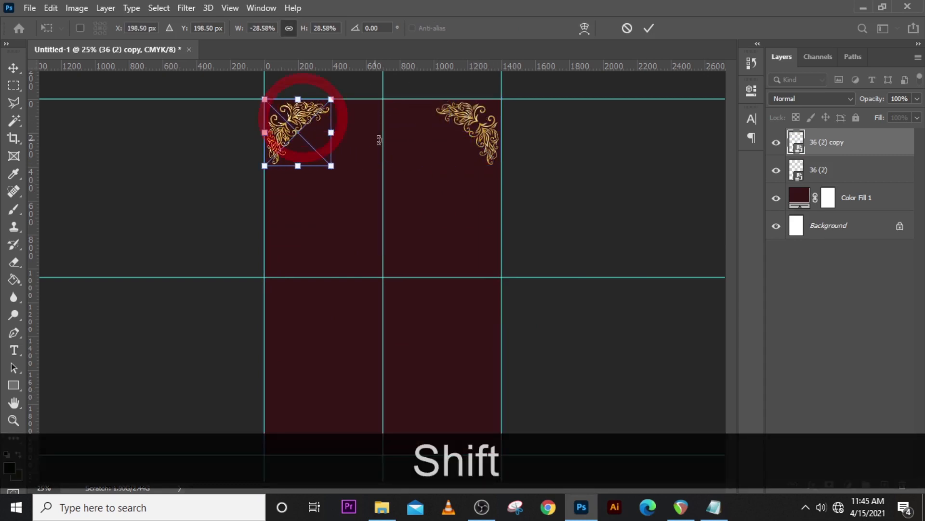
{"action": "key", "text": "Return"}
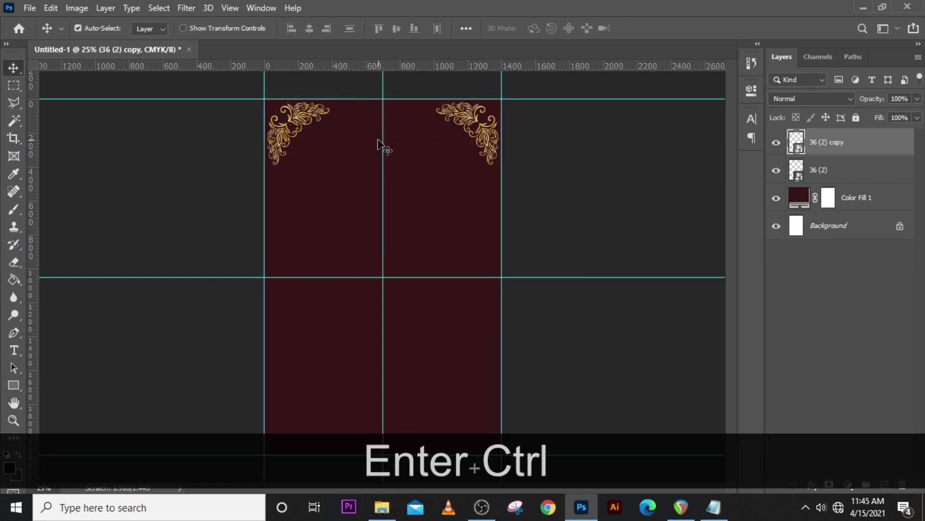
- Duplicate the top-left ornament, flip the copy vertically and place it in the page's bottom-left corner
{"action": "key", "text": "ctrl+j"}
{"action": "key", "text": "ctrl+t"}
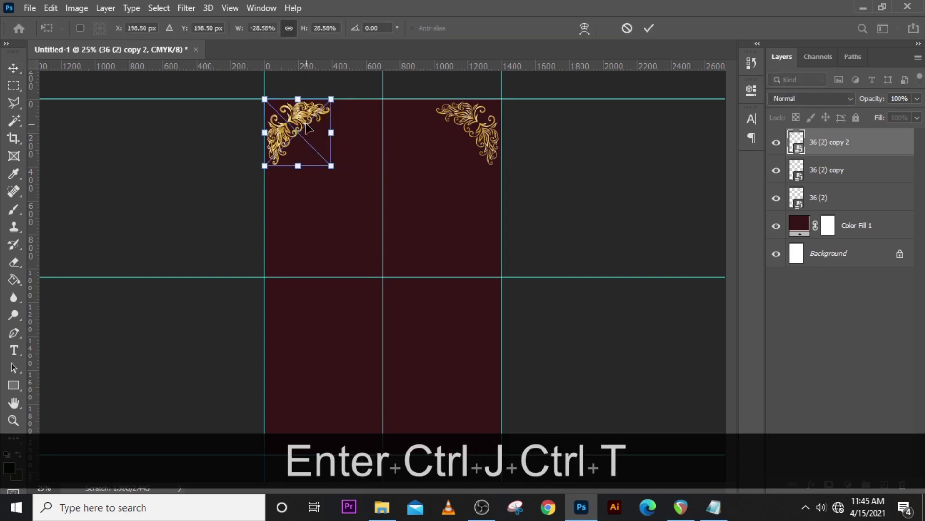
{"action": "right_click", "coordinate": [308, 128]}
{"action": "left_click", "coordinate": [345, 345]}
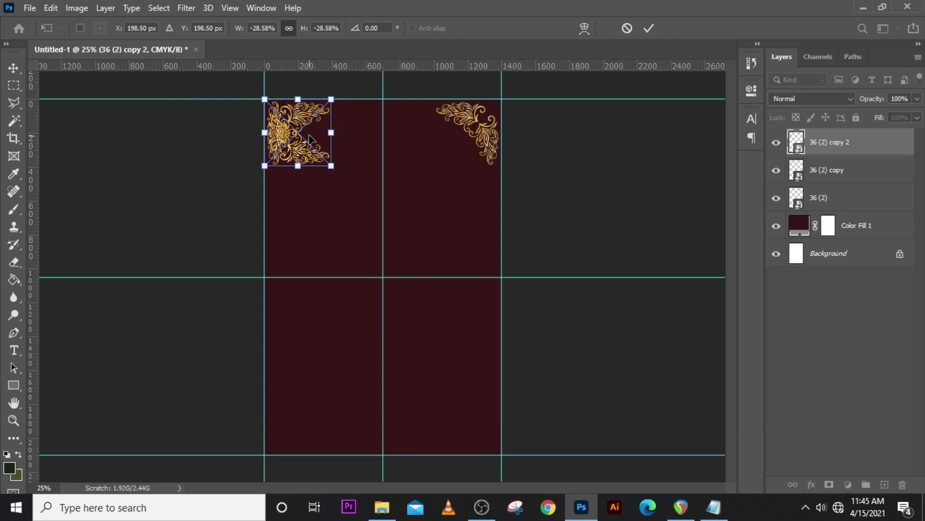
{"action": "left_click_drag", "start_coordinate": [311, 139], "coordinate": [283, 428]}
{"action": "key", "text": "Return"}
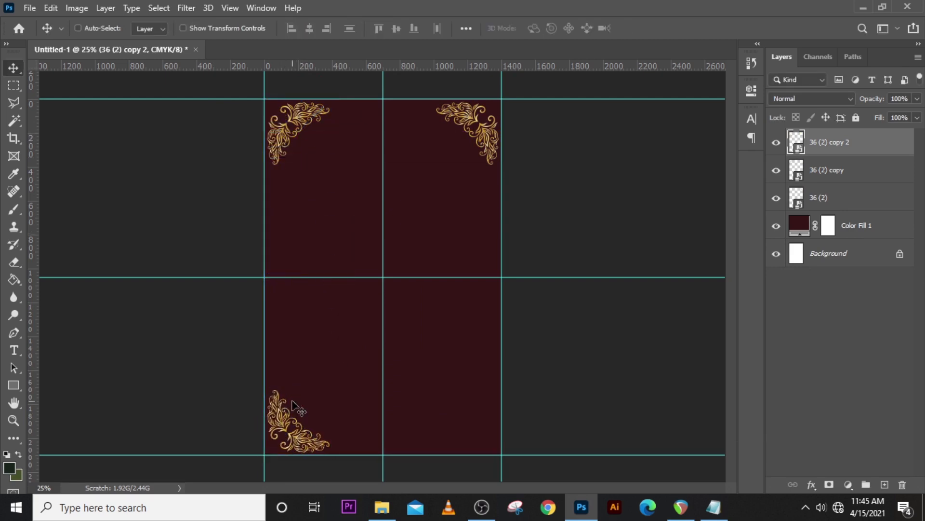
- Duplicate the bottom-left ornament, flip the copy horizontally and place it in the page's bottom-right corner
{"action": "key", "text": "ctrl+j"}
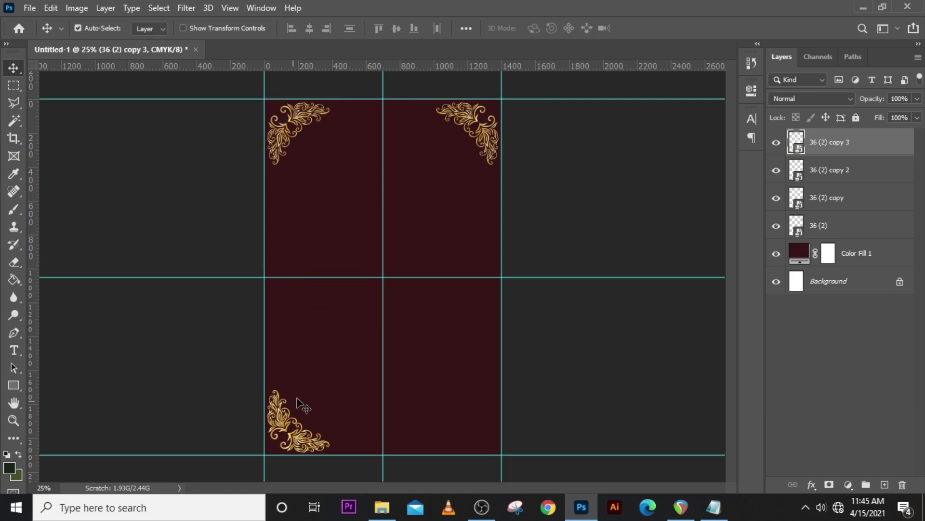
{"action": "key", "text": "ctrl+t"}
{"action": "right_click", "coordinate": [315, 426]}
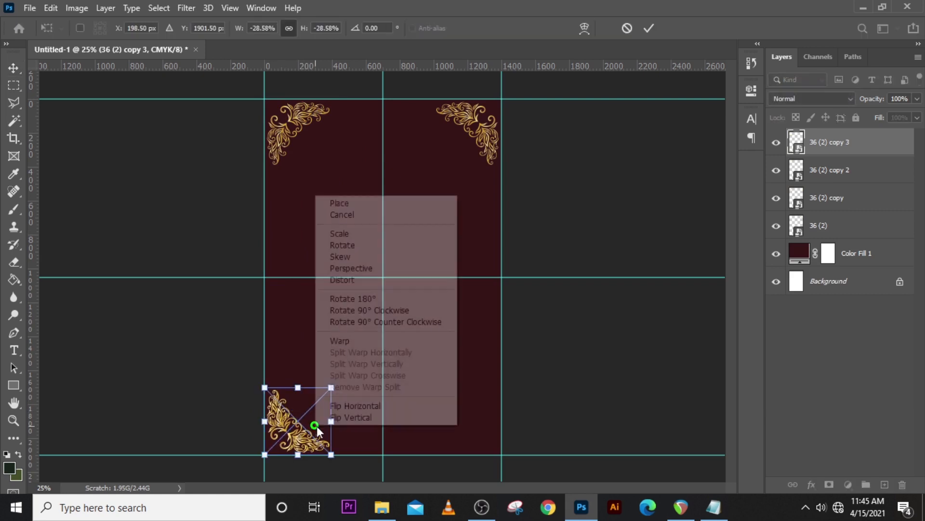
{"action": "left_click", "coordinate": [365, 408]}
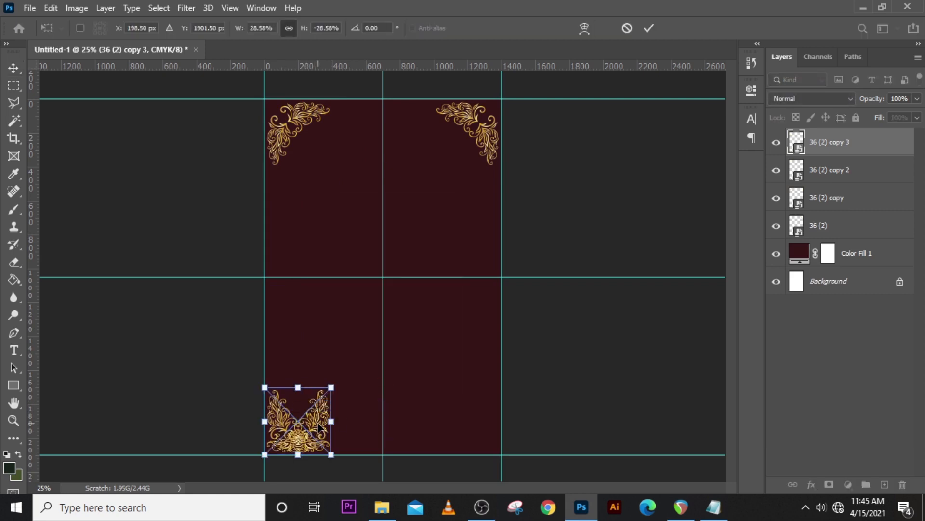
{"action": "left_click_drag", "start_coordinate": [318, 426], "coordinate": [487, 444]}
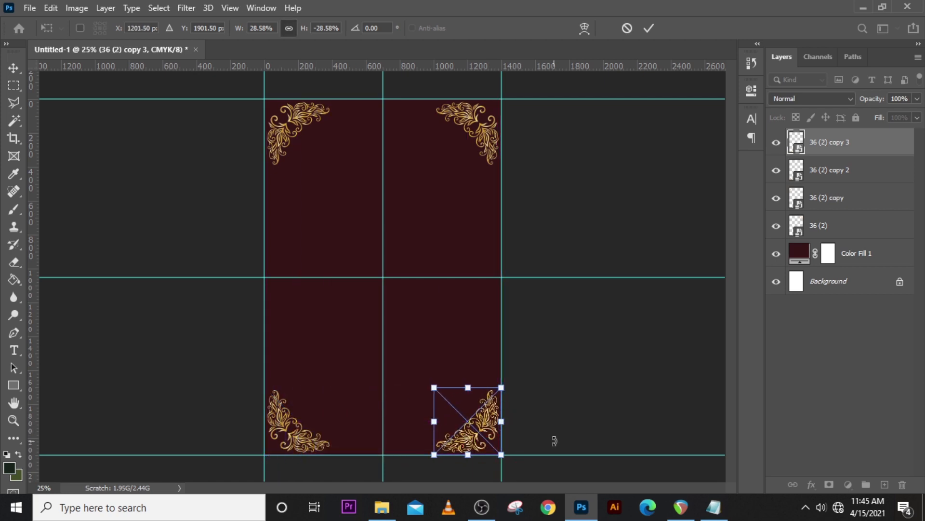
- Group the four corner ornament layers and rename the group CORNERS
{"action": "left_click", "coordinate": [827, 225], "text": "shift"}
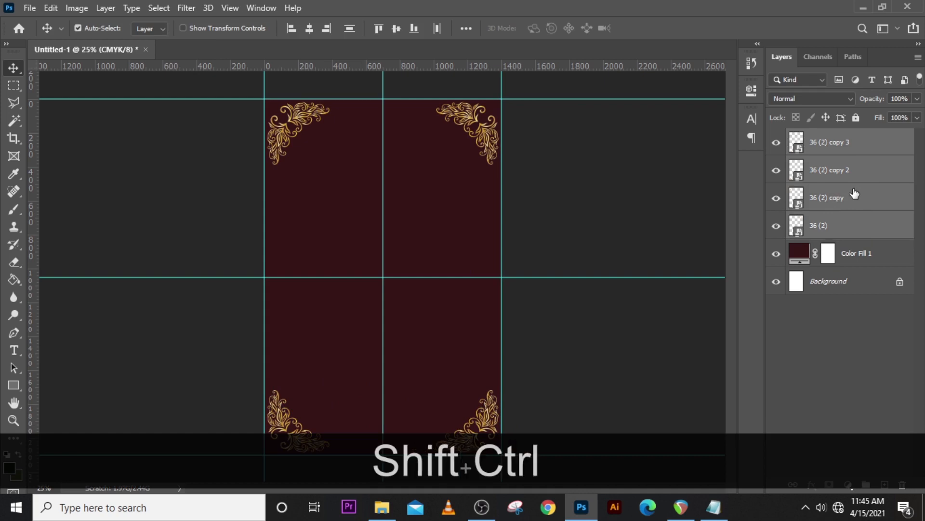
{"action": "key", "text": "ctrl+shift+g"}
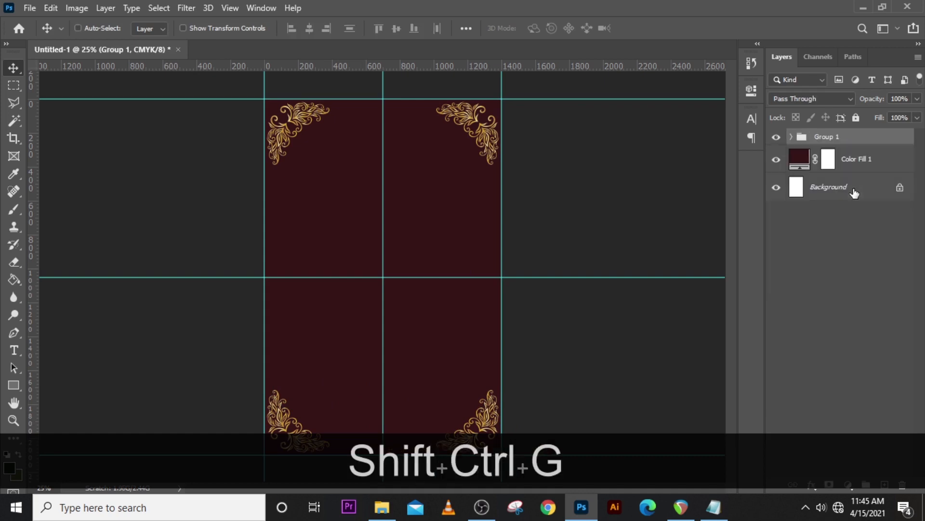
{"action": "double_click", "coordinate": [827, 138]}
{"action": "key", "text": "Caps_Lock"}
{"action": "type", "text": "COR"}
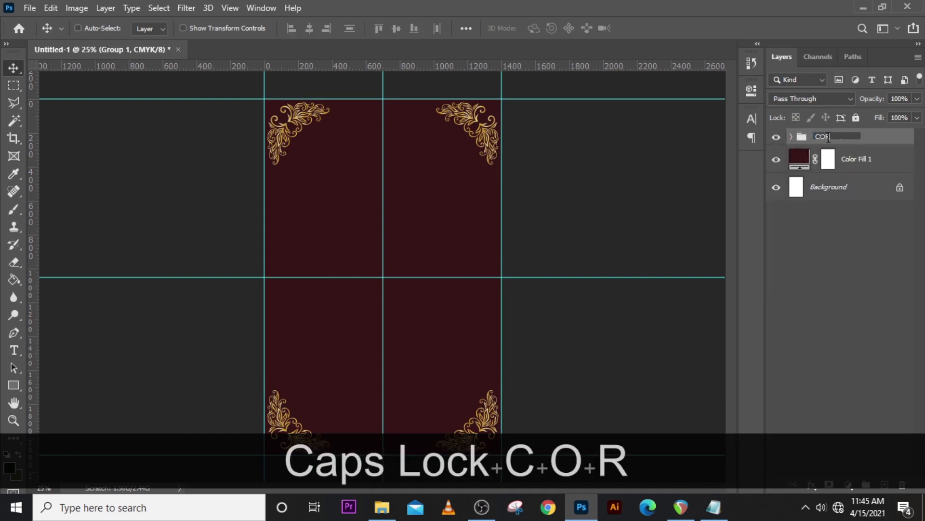
{"action": "type", "text": "NERS"}
{"action": "key", "text": "Return"}
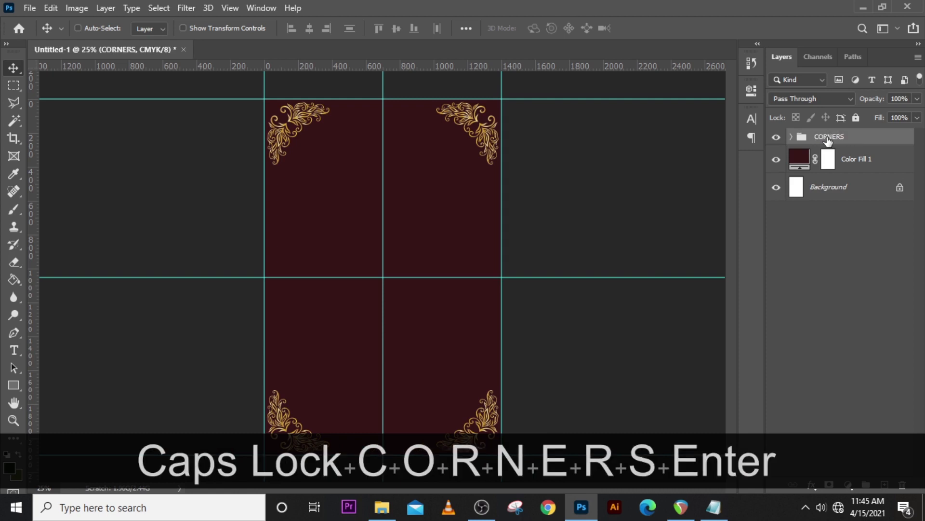
- Place the gold line ornament 91 from the folder and rotate it 90° clockwise
{"action": "left_click", "coordinate": [382, 507]}
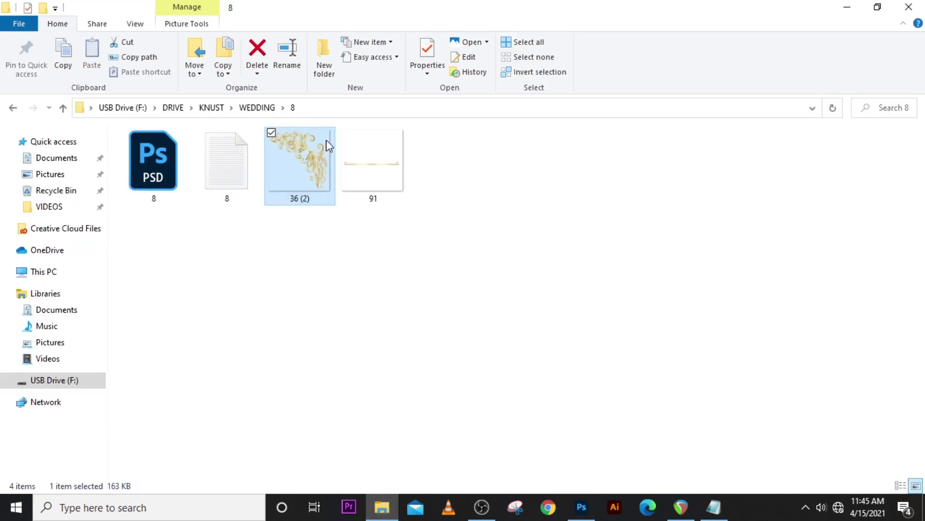
{"action": "left_click", "coordinate": [373, 164]}
{"action": "left_click_drag", "start_coordinate": [399, 260], "coordinate": [417, 341]}
{"action": "key", "text": "ctrl+z"}
{"action": "right_click", "coordinate": [463, 274]}
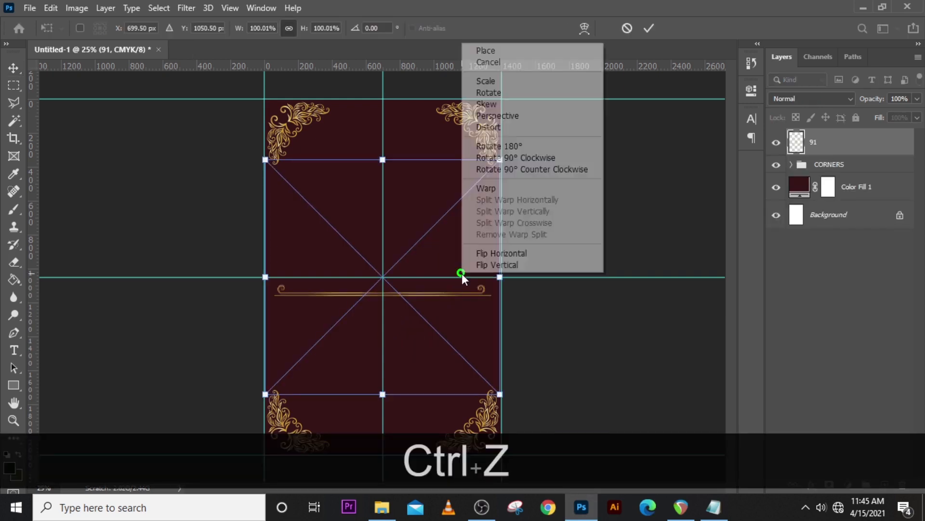
{"action": "left_click", "coordinate": [506, 161]}
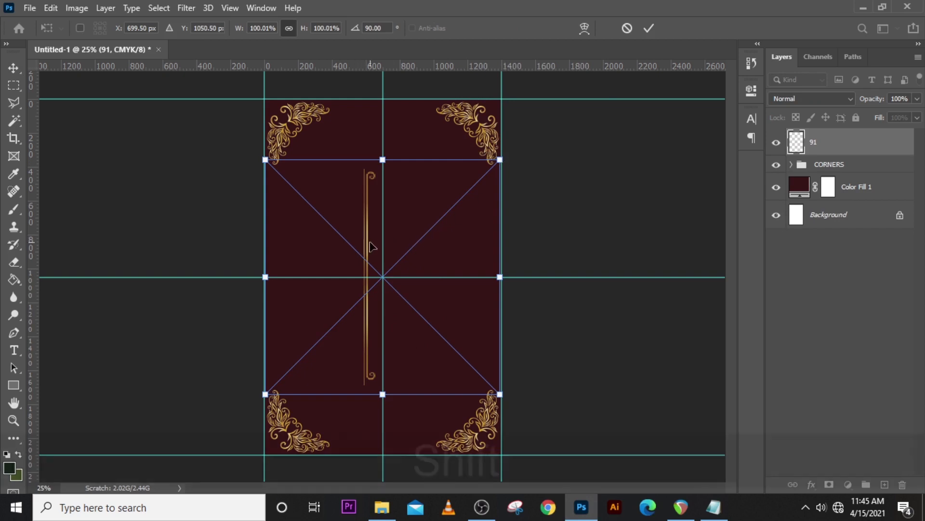
- Position the vertical line ornament just inside the page's left edge, between the two left corner ornaments
{"action": "left_click_drag", "start_coordinate": [365, 247], "coordinate": [279, 246]}
{"action": "key", "text": "Left"}
{"action": "key", "text": "Left"}
{"action": "key", "text": "Left"}
{"action": "key", "text": "Left"}
{"action": "key", "text": "Left"}
{"action": "key", "text": "Left"}
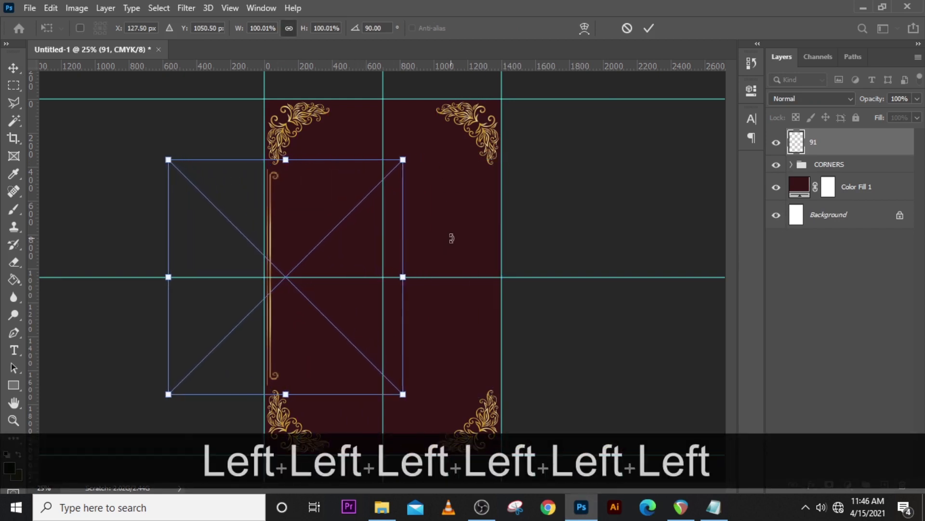
{"action": "key", "text": "Return"}
{"action": "key", "text": "Right"}
{"action": "key", "text": "Right"}
{"action": "key", "text": "Right"}
{"action": "key", "text": "Right"}
{"action": "key", "text": "Right"}
- Duplicate the left line ornament, mirror the copy horizontally and place it just inside the page's right edge
{"action": "key", "text": "ctrl+j"}
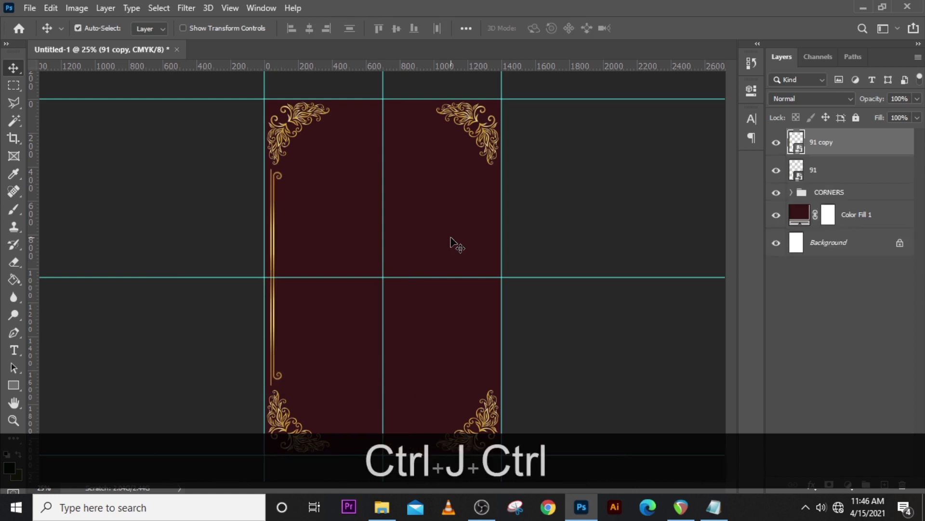
{"action": "key", "text": "ctrl+t"}
{"action": "key", "text": "ctrl+z"}
{"action": "right_click", "coordinate": [297, 224]}
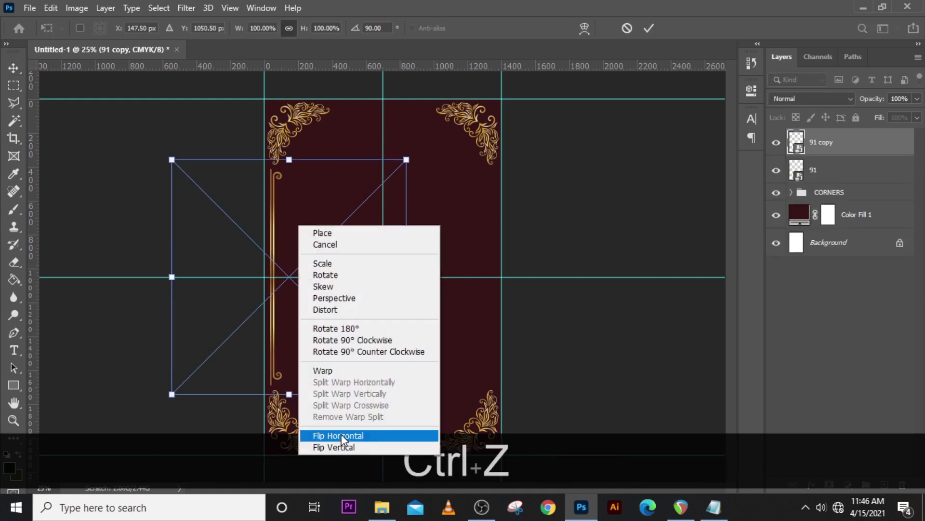
{"action": "left_click", "coordinate": [342, 436]}
{"action": "left_click_drag", "start_coordinate": [339, 251], "coordinate": [519, 261]}
{"action": "key", "text": "Right"}
{"action": "key", "text": "shift+Right"}
{"action": "key", "text": "shift+Right"}
{"action": "key", "text": "Return"}
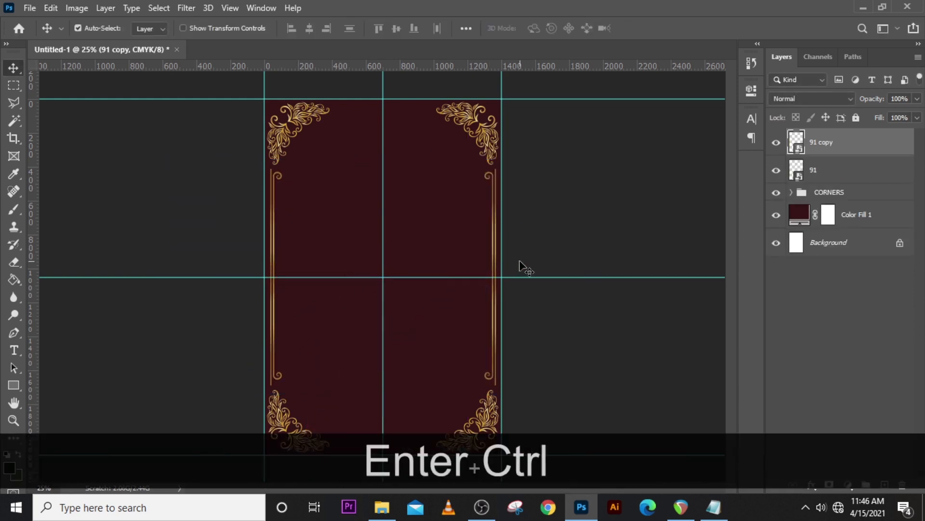
- Duplicate the right line ornament, rotate the copy 90° clockwise and move it into the lower half of the page
{"action": "key", "text": "ctrl+j"}
{"action": "key", "text": "ctrl+t"}
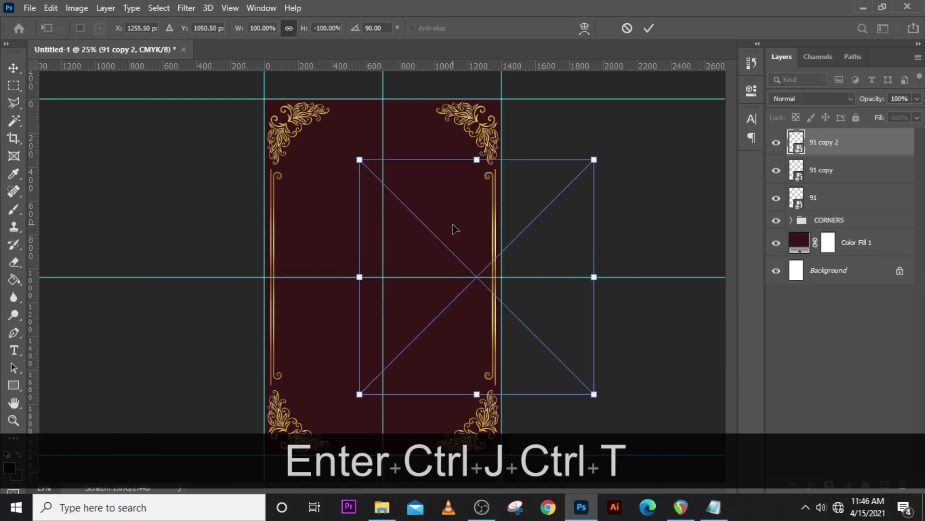
{"action": "right_click", "coordinate": [455, 228]}
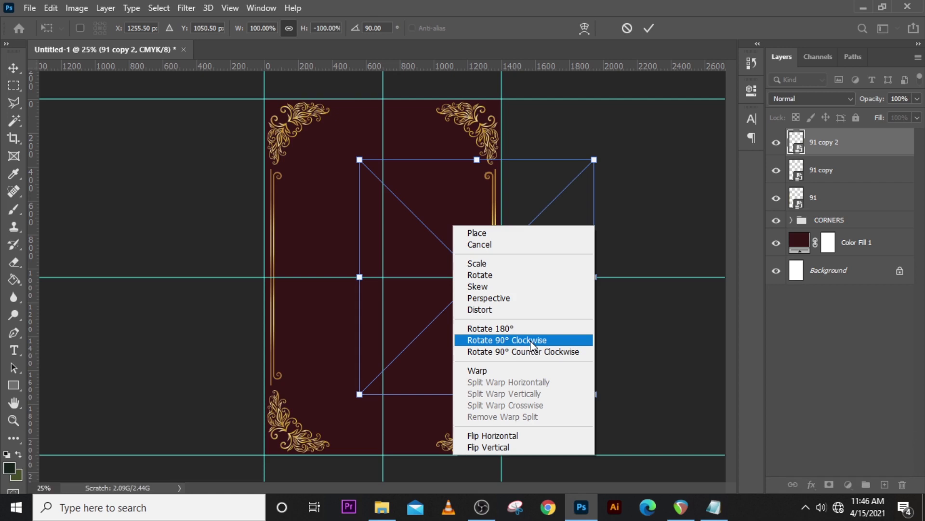
{"action": "left_click", "coordinate": [530, 340]}
{"action": "left_click_drag", "start_coordinate": [547, 270], "coordinate": [452, 328]}
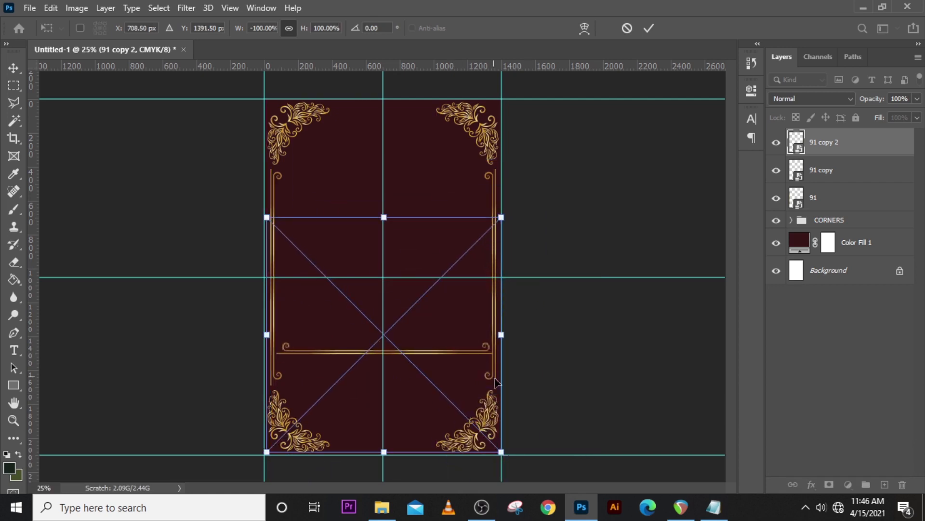
- Centre the horizontal line ornament, scale it to about 38% and move it down between the two bottom corner ornaments
{"action": "key", "text": "Left"}
{"action": "key", "text": "Left"}
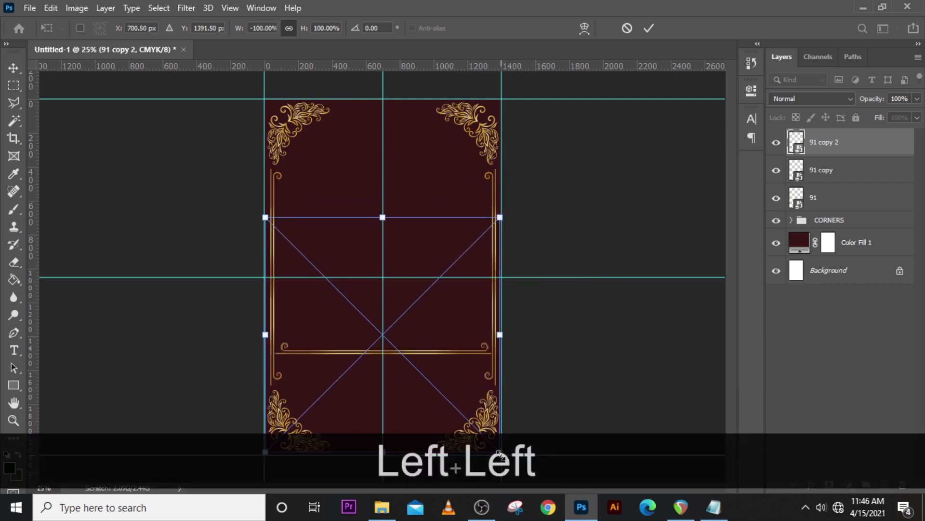
{"action": "left_click_drag", "start_coordinate": [499, 453], "coordinate": [427, 380]}
{"action": "left_click_drag", "start_coordinate": [409, 336], "coordinate": [405, 435]}
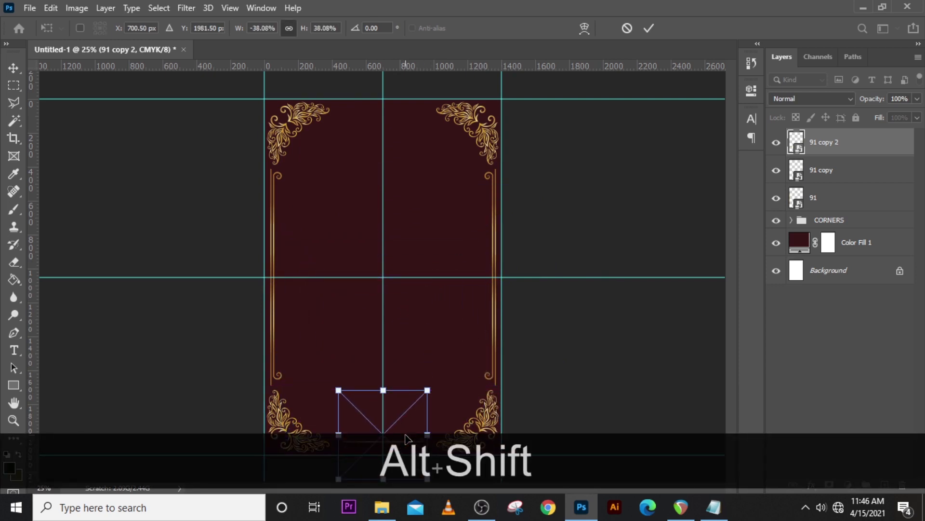
- Lower the short horizontal line by 40 px so it sits just above the page's bottom edge
{"action": "key", "text": "ctrl+plus"}
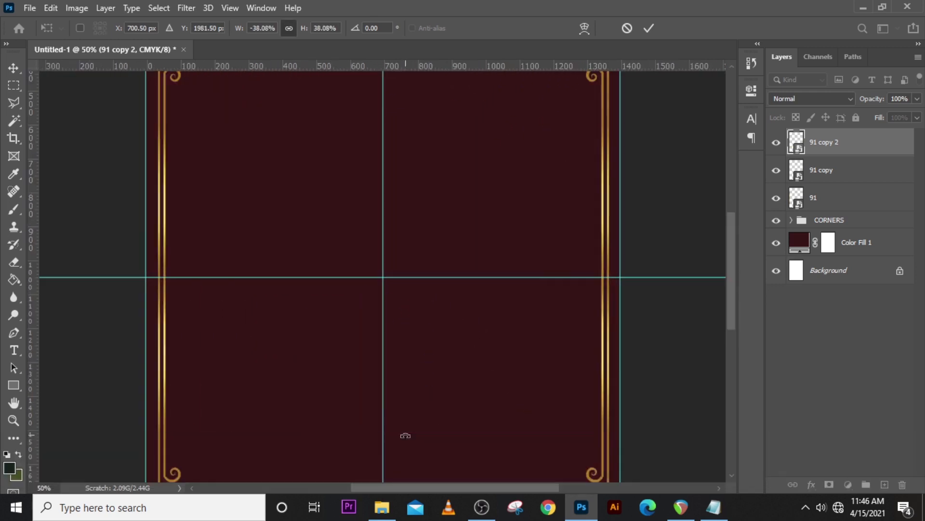
{"action": "scroll", "coordinate": [410, 337], "scroll_direction": "down", "scroll_amount": 5}
{"action": "scroll", "coordinate": [409, 338], "scroll_direction": "down", "scroll_amount": 2}
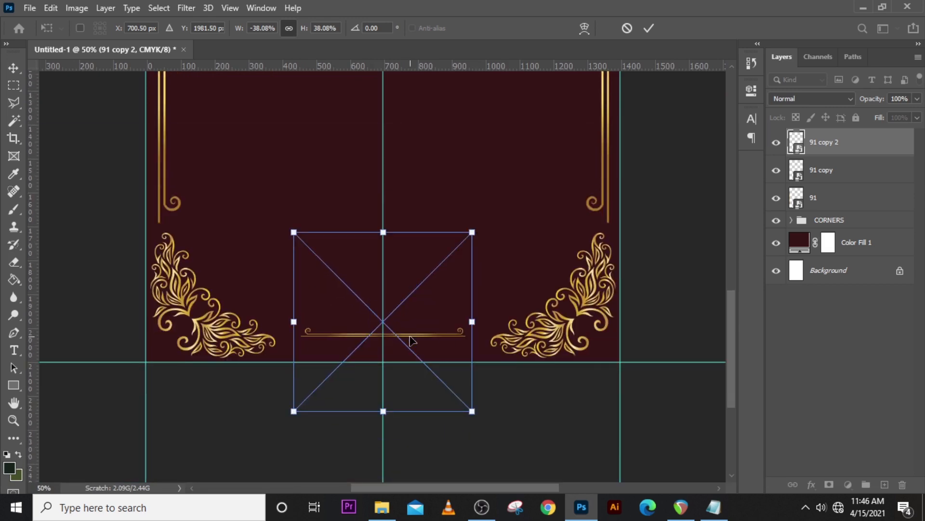
{"action": "key", "text": "shift+Down"}
{"action": "key", "text": "shift+Down"}
{"action": "key", "text": "shift+Down"}
{"action": "key", "text": "shift+Down"}
{"action": "key", "text": "Return"}
- Duplicate the bottom line ornament, flip the copy vertically and place it between the two top corner ornaments
{"action": "key", "text": "ctrl+j"}
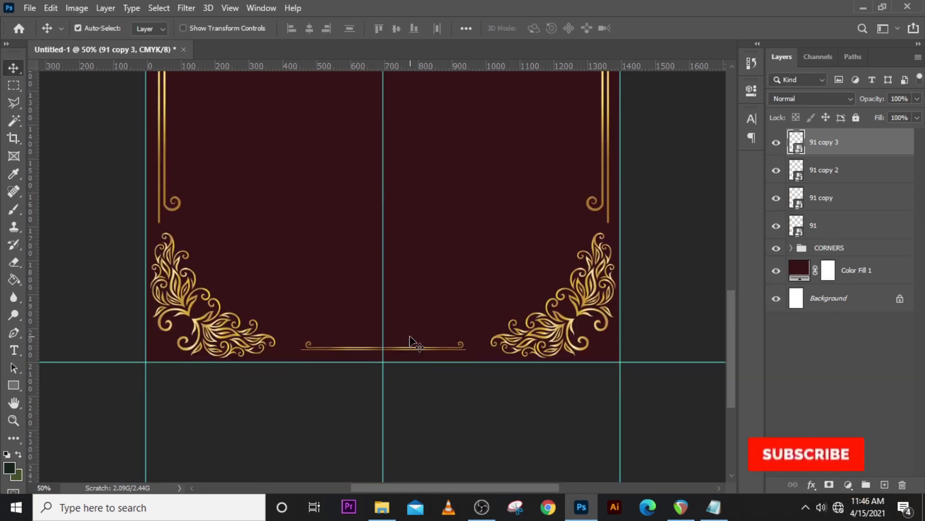
{"action": "key", "text": "ctrl+t"}
{"action": "key", "text": "ctrl+0"}
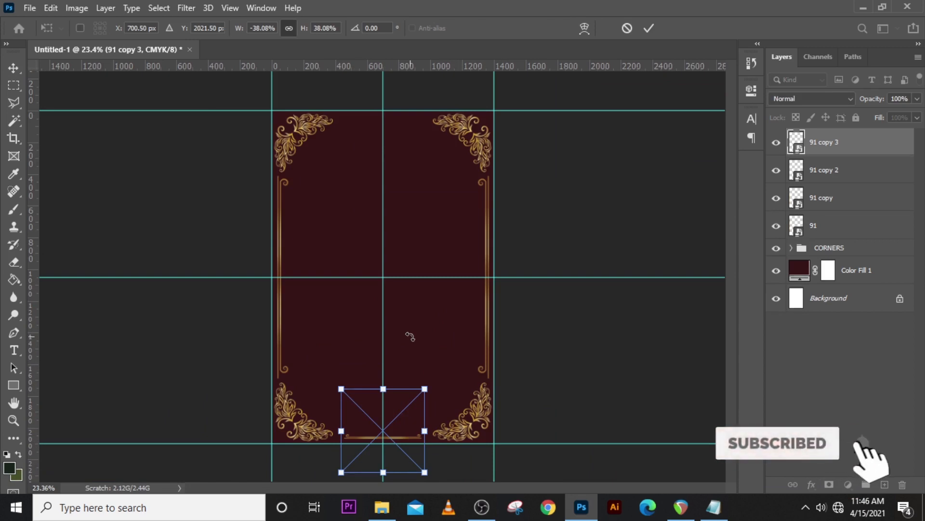
{"action": "right_click", "coordinate": [410, 427]}
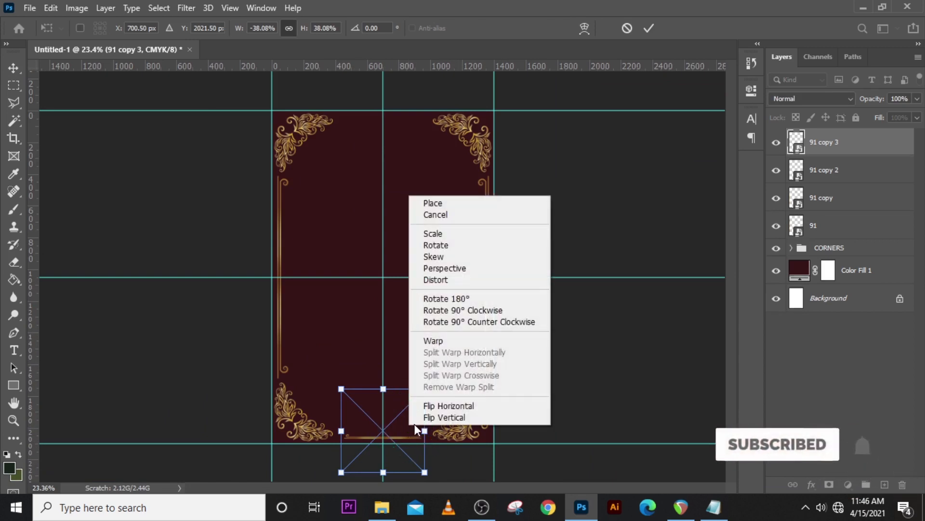
{"action": "left_click", "coordinate": [454, 416]}
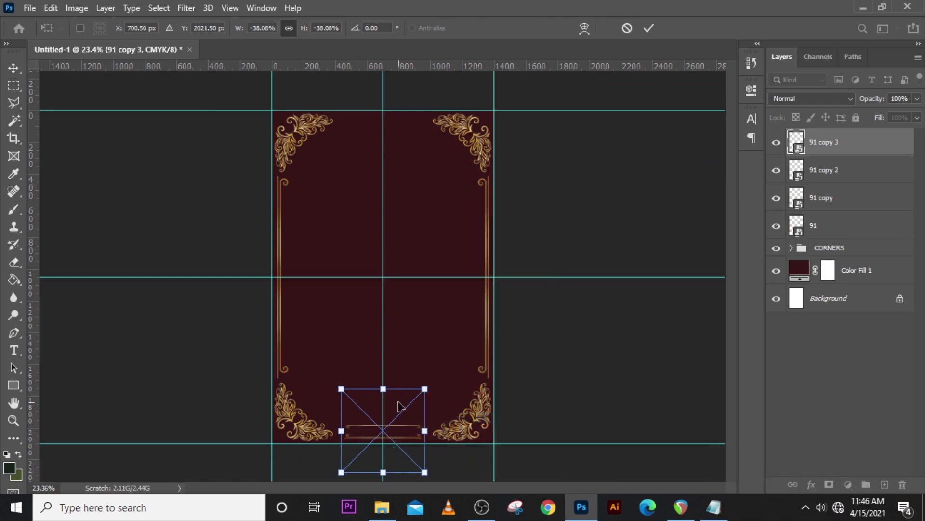
{"action": "left_click_drag", "start_coordinate": [399, 406], "coordinate": [378, 103]}
{"action": "key", "text": "ctrl+plus"}
{"action": "key", "text": "ctrl+plus"}
{"action": "scroll", "coordinate": [369, 102], "scroll_direction": "up", "scroll_amount": 5}
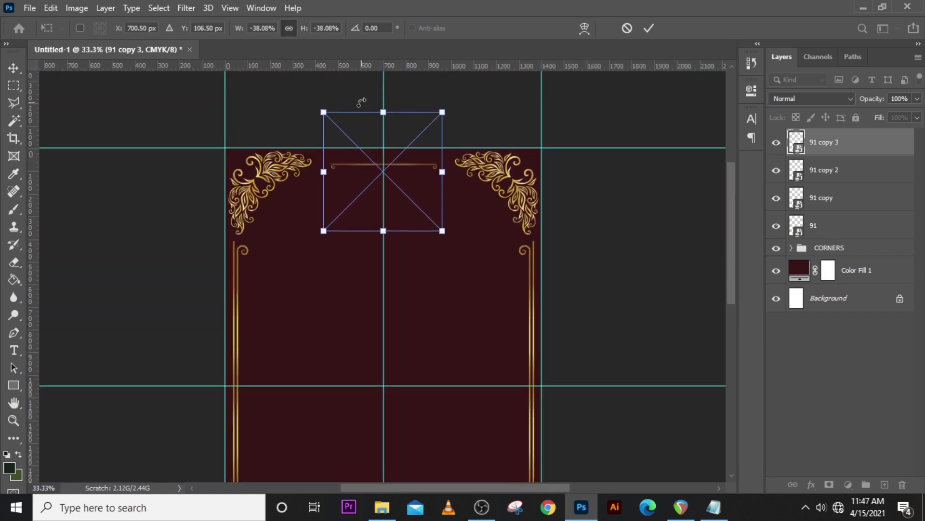
{"action": "key", "text": "Return"}
- Group the four line ornament layers and name the group BARS
{"action": "scroll", "coordinate": [340, 241], "scroll_direction": "down", "scroll_amount": 8}
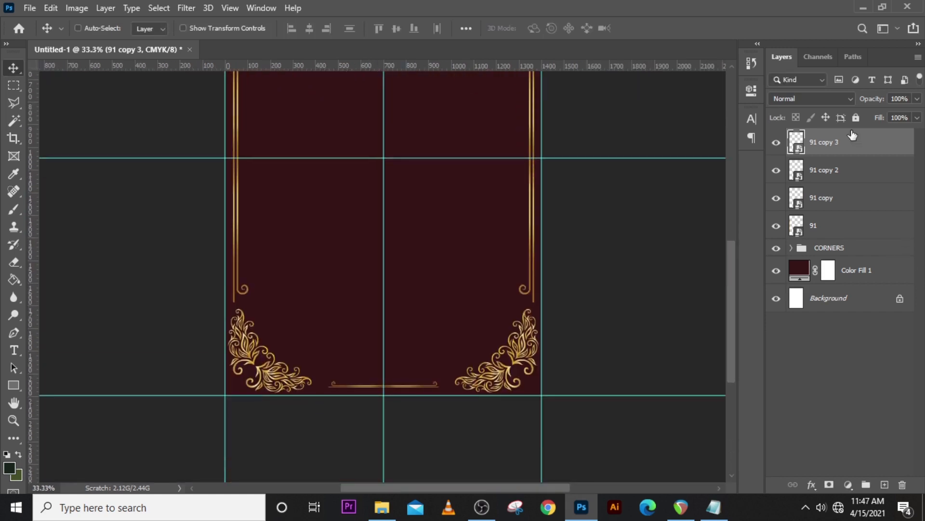
{"action": "left_click", "coordinate": [830, 171]}
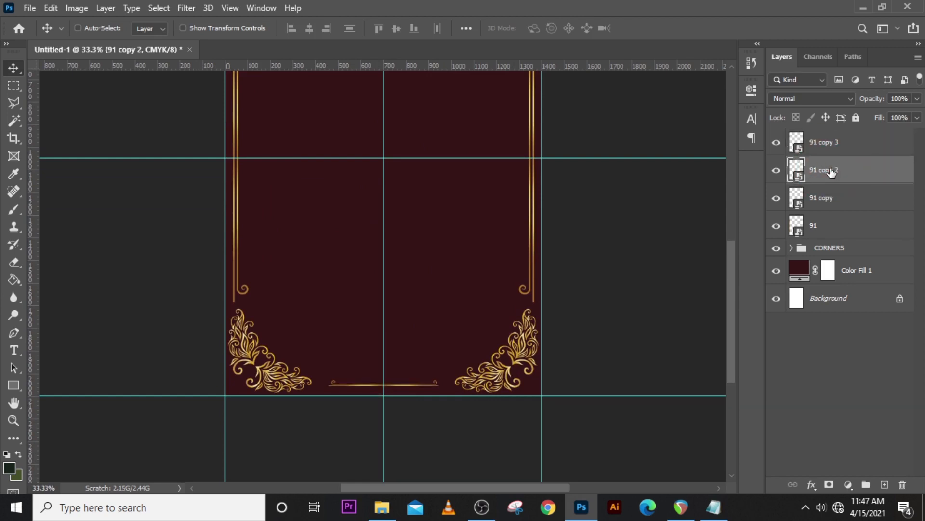
{"action": "left_click", "coordinate": [827, 228]}
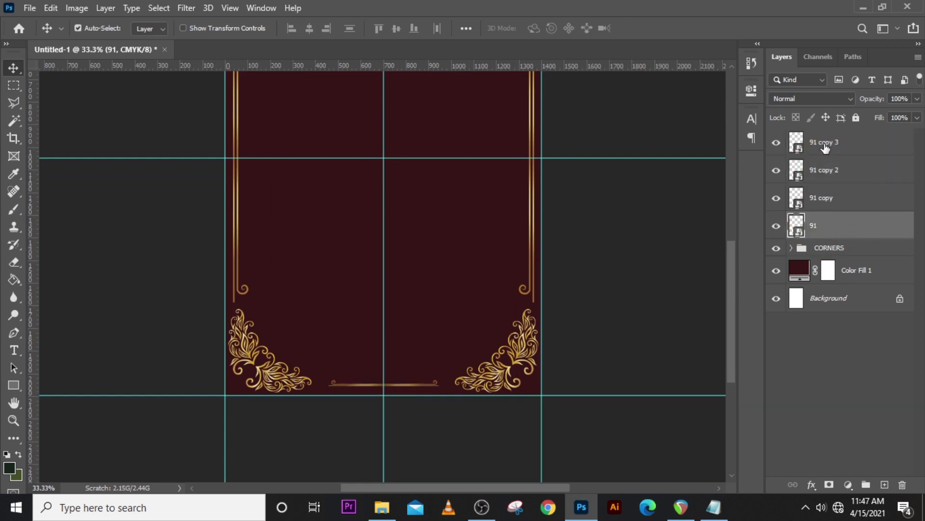
{"action": "left_click", "coordinate": [825, 145], "text": "shift"}
{"action": "key", "text": "ctrl+g"}
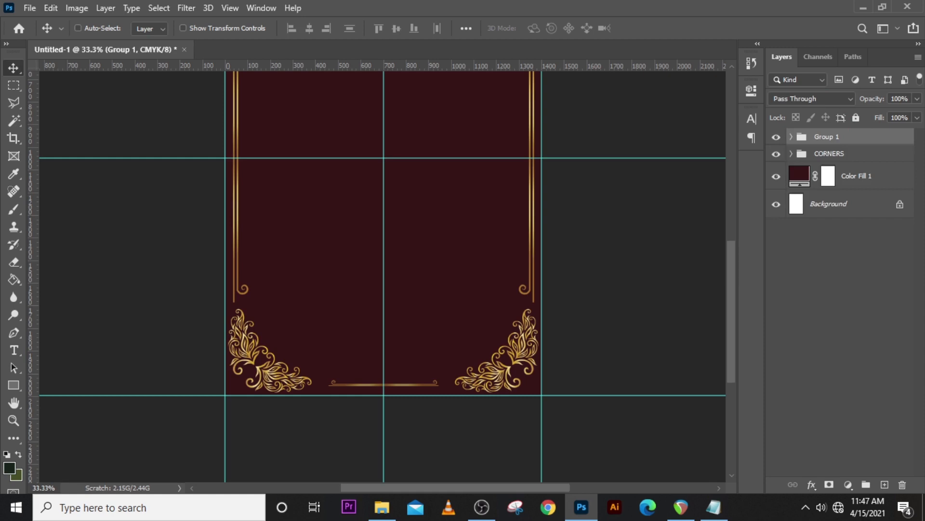
{"action": "double_click", "coordinate": [826, 136]}
{"action": "type", "text": "BARS"}
{"action": "key", "text": "Return"}
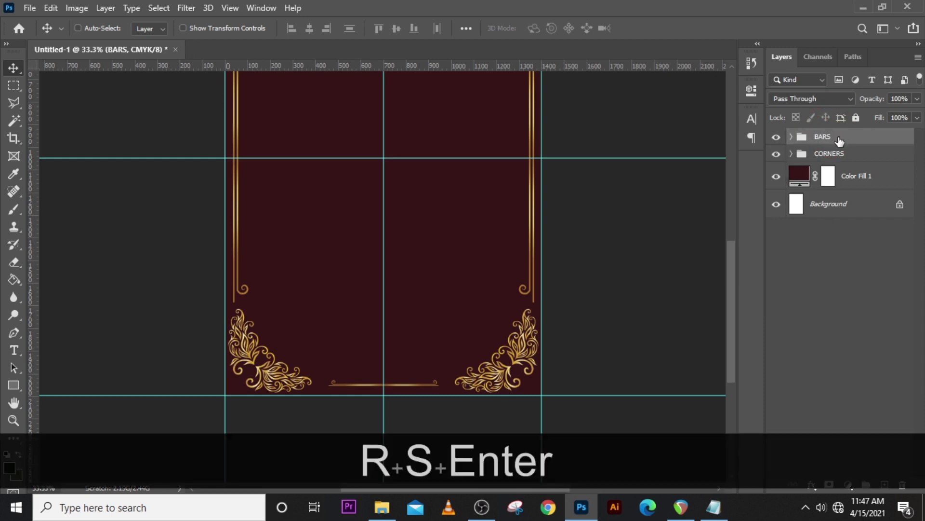
- Group the BARS group, the CORNERS group and the maroon colour fill together, and name the new group BG
{"action": "left_click", "coordinate": [848, 178], "text": "shift"}
{"action": "key", "text": "ctrl+shift+g"}
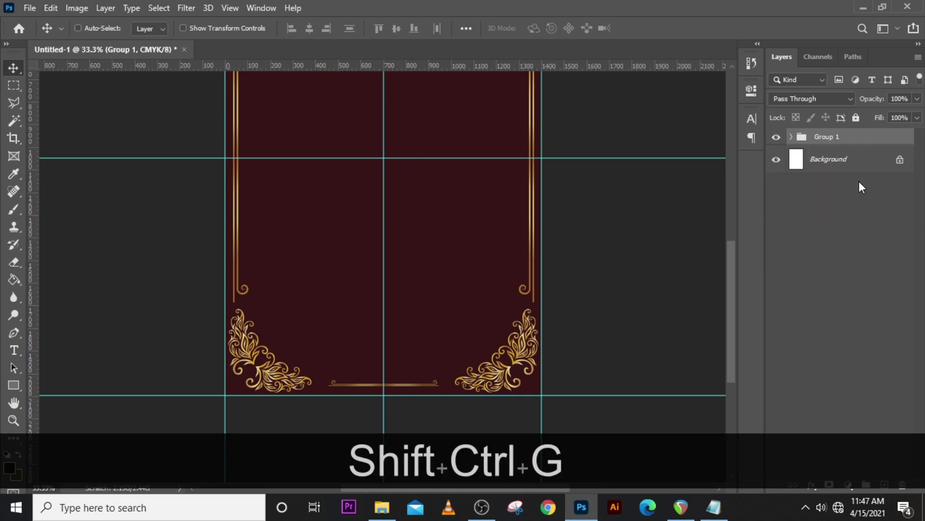
{"action": "double_click", "coordinate": [824, 137]}
{"action": "type", "text": "BG"}
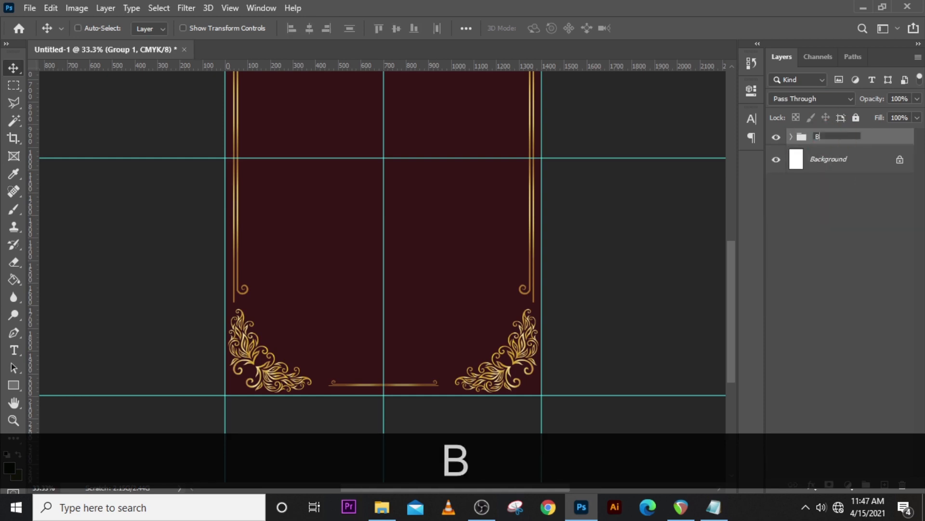
{"action": "key", "text": "Return"}
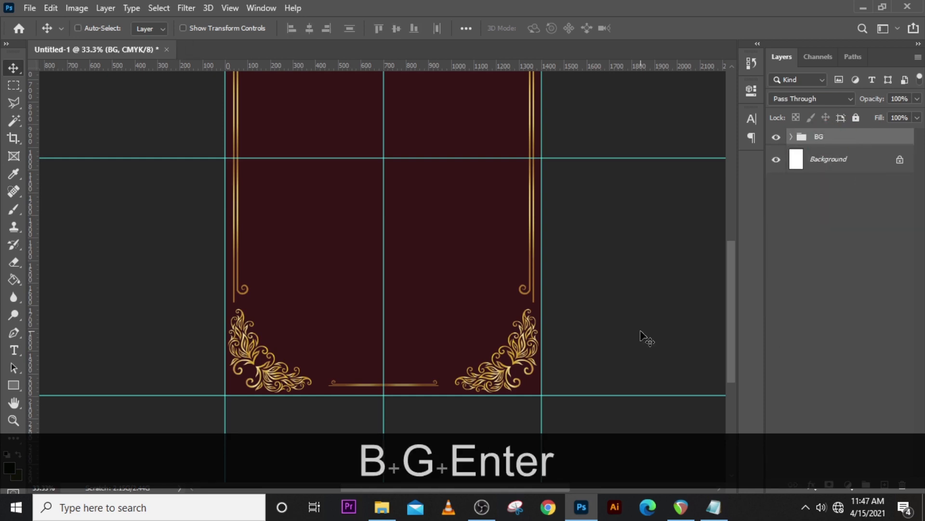
- Add a text layer with the letter C near the page's top and set its font to ChopinScript
{"action": "key", "text": "ctrl+0"}
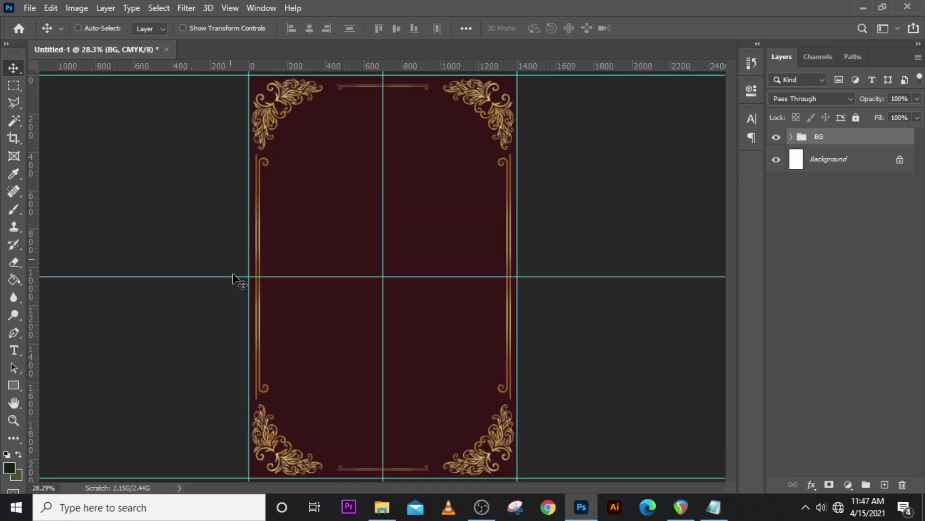
{"action": "key", "text": "t"}
{"action": "left_click", "coordinate": [392, 147]}
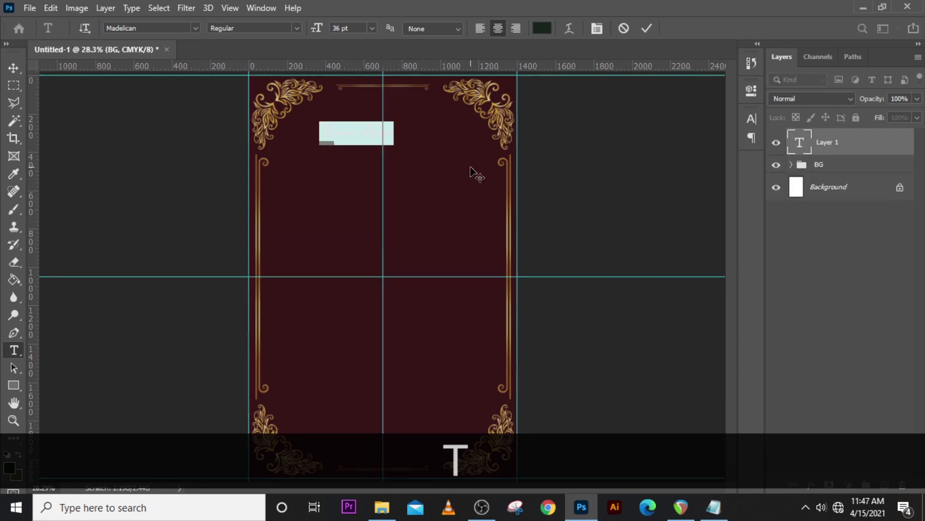
{"action": "type", "text": "C"}
{"action": "left_click", "coordinate": [752, 118]}
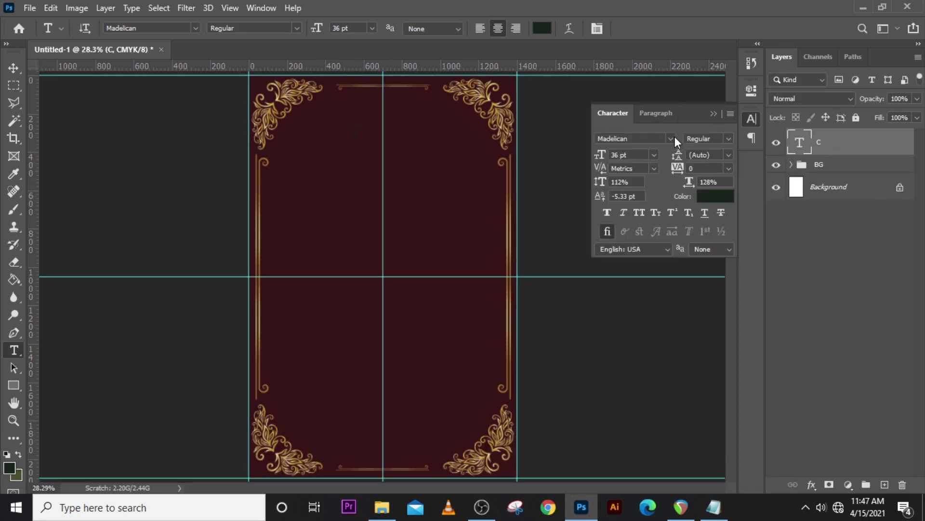
{"action": "left_click", "coordinate": [671, 138]}
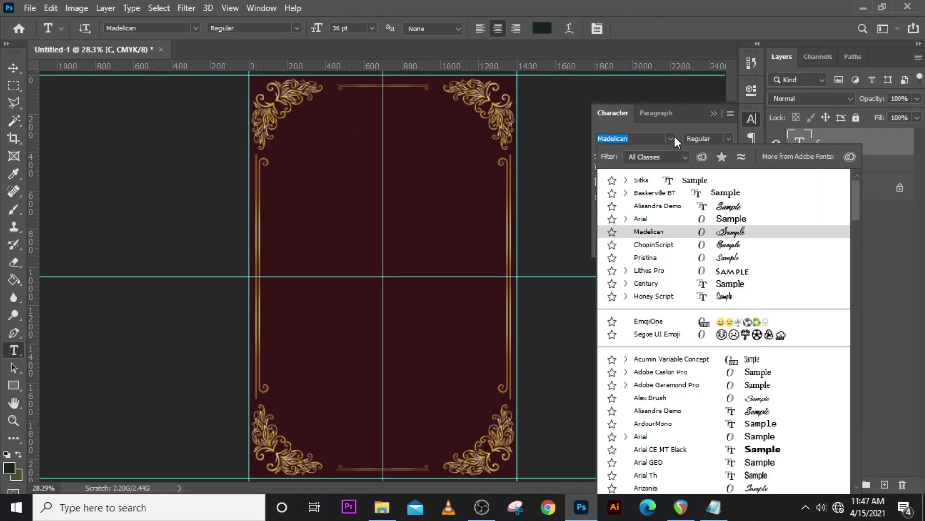
{"action": "left_click", "coordinate": [664, 245]}
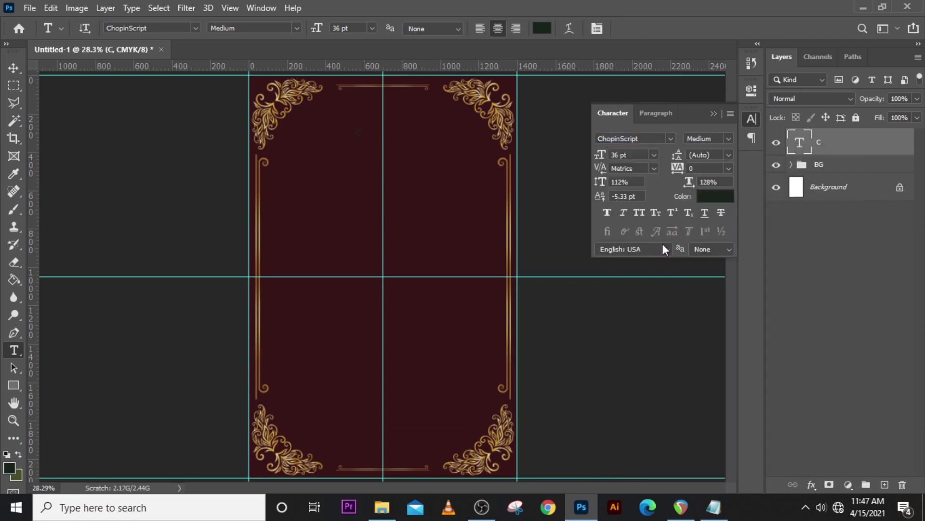
- Set the letter C to 75 pt and make its text colour white
{"action": "left_click", "coordinate": [654, 154]}
{"action": "left_click", "coordinate": [626, 154]}
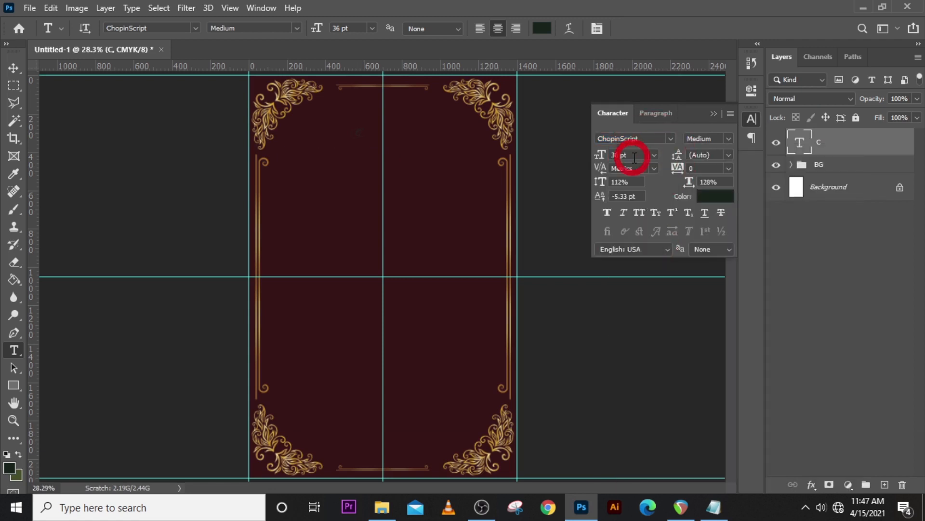
{"action": "type", "text": "75"}
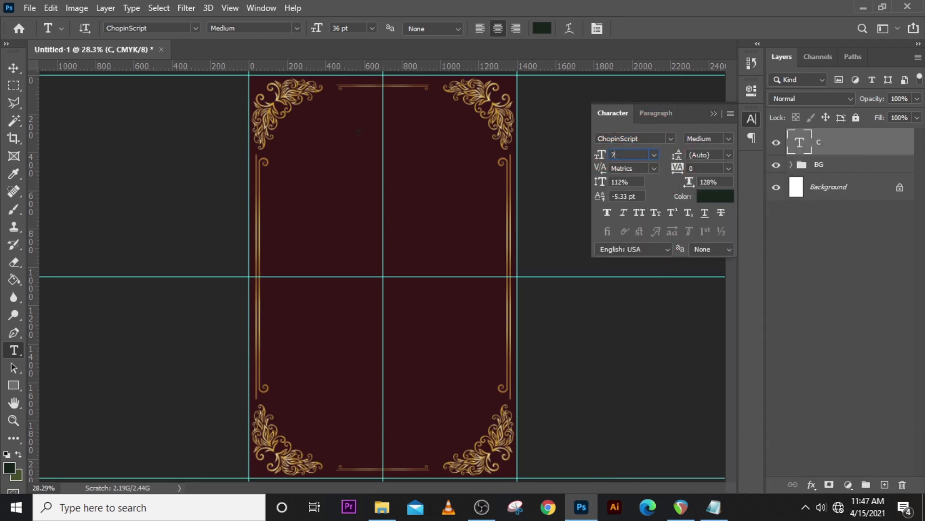
{"action": "key", "text": "Return"}
{"action": "left_click", "coordinate": [706, 195]}
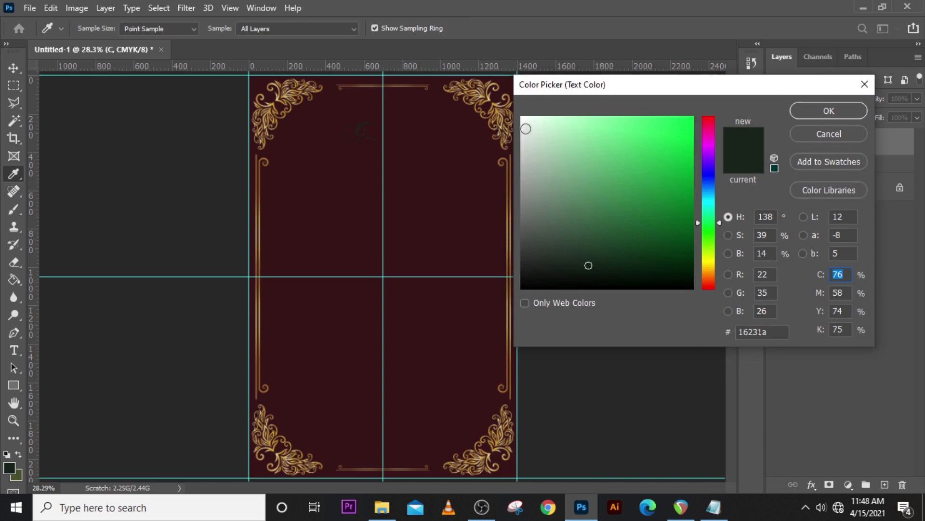
{"action": "left_click", "coordinate": [526, 129]}
{"action": "left_click", "coordinate": [809, 116]}
- Move the C up under the top line, left of the centre guide, and place a duplicate to its right
{"action": "key", "text": "v"}
{"action": "left_click_drag", "start_coordinate": [359, 135], "coordinate": [352, 118]}
{"action": "key", "text": "ctrl+j"}
{"action": "key", "text": "shift+Right"}
{"action": "key", "text": "shift+Right"}
{"action": "key", "text": "shift+Right"}
{"action": "key", "text": "shift+Right"}
{"action": "key", "text": "shift+Right"}
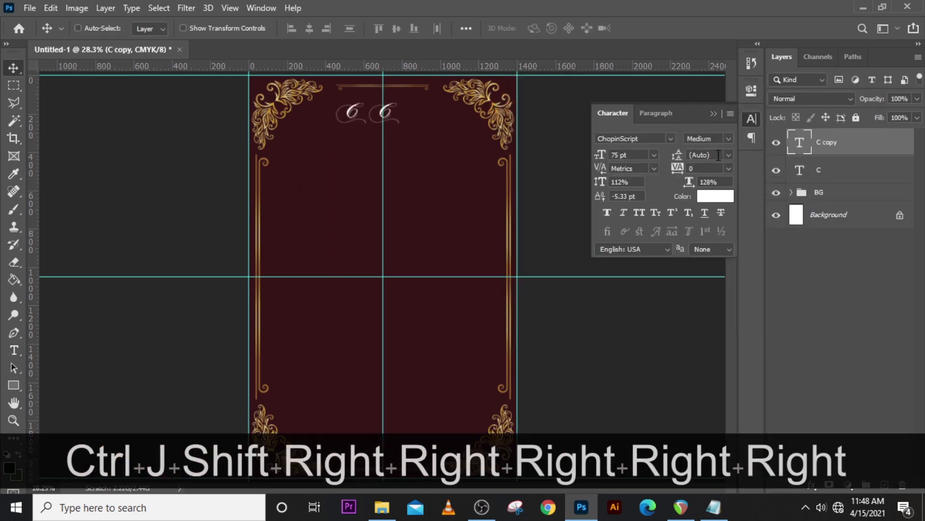
- Change the duplicated letter to an L in faux italic and nudge it slightly down beside the C
{"action": "double_click", "coordinate": [799, 146]}
{"action": "type", "text": "L"}
{"action": "key", "text": "ctrl+Return"}
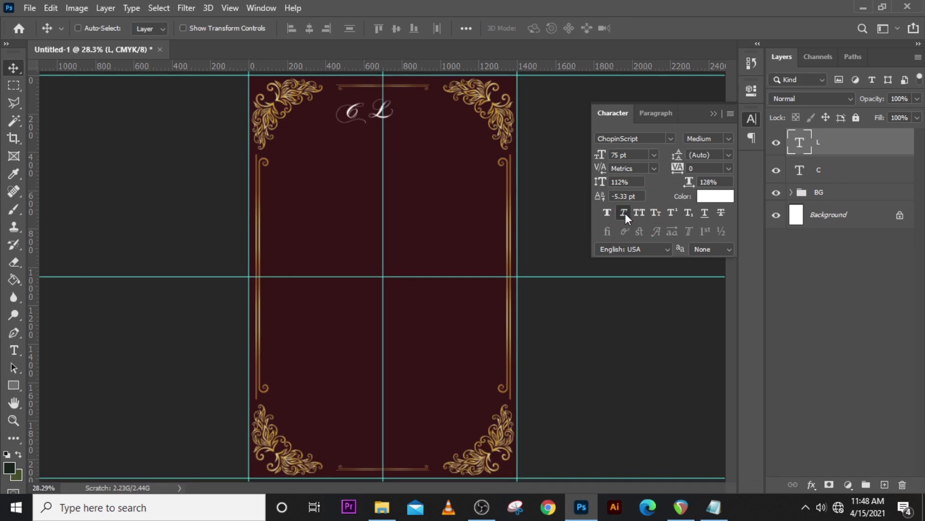
{"action": "key", "text": "Down"}
{"action": "key", "text": "Down"}
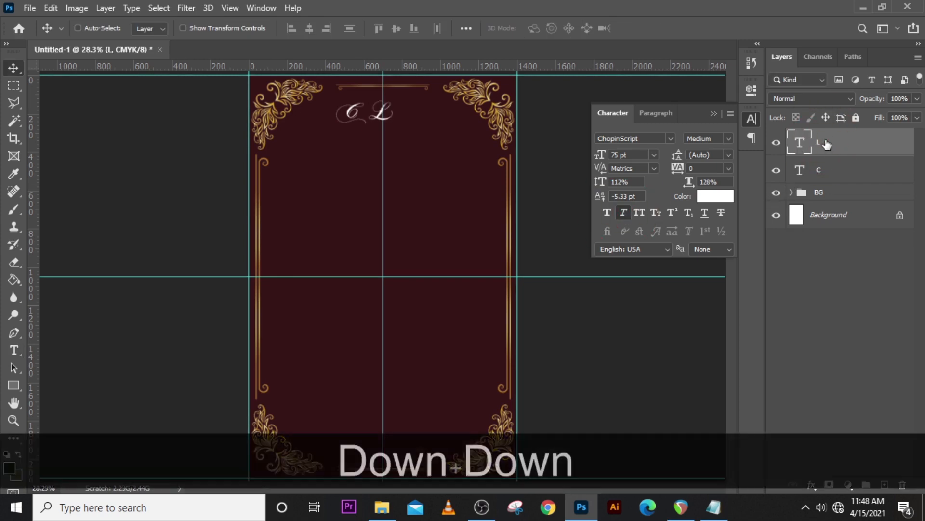
{"action": "key", "text": "Down"}
{"action": "key", "text": "Down"}
{"action": "key", "text": "Down"}
- Add an ampersand as a separate text layer below the initials, in Arial Regular at 28 pt
{"action": "key", "text": "t"}
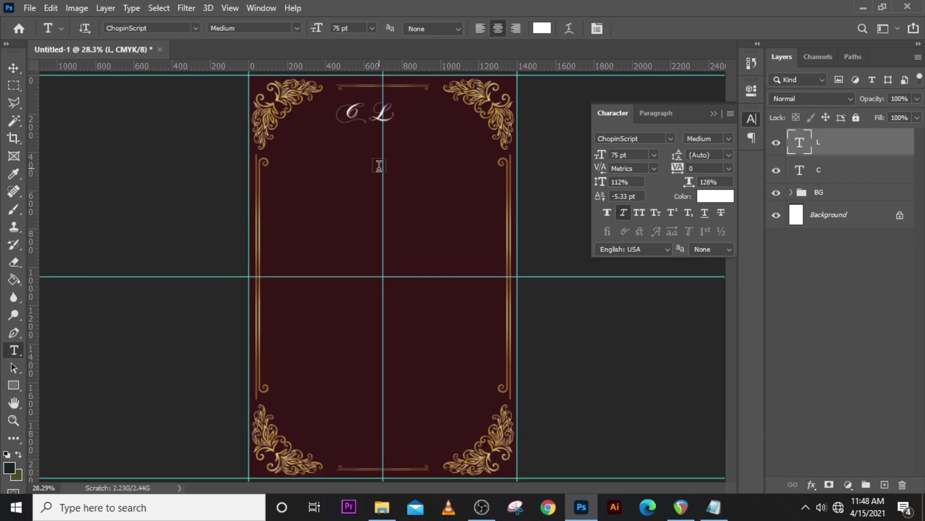
{"action": "left_click", "coordinate": [371, 165]}
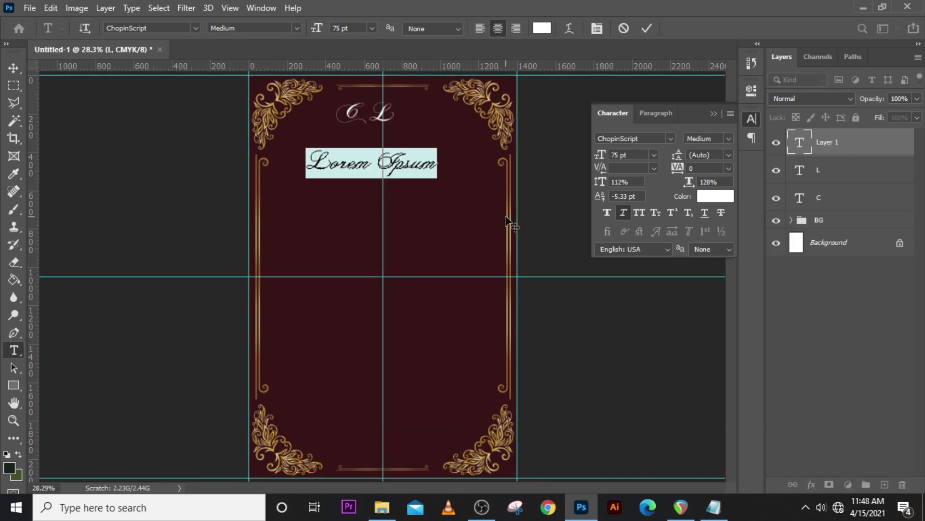
{"action": "type", "text": "&"}
{"action": "left_click", "coordinate": [850, 136]}
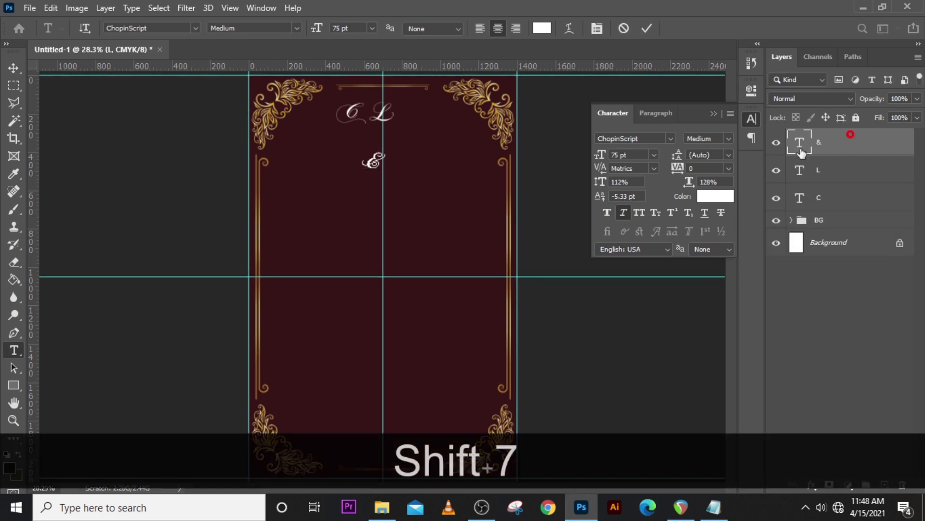
{"action": "left_click", "coordinate": [669, 139]}
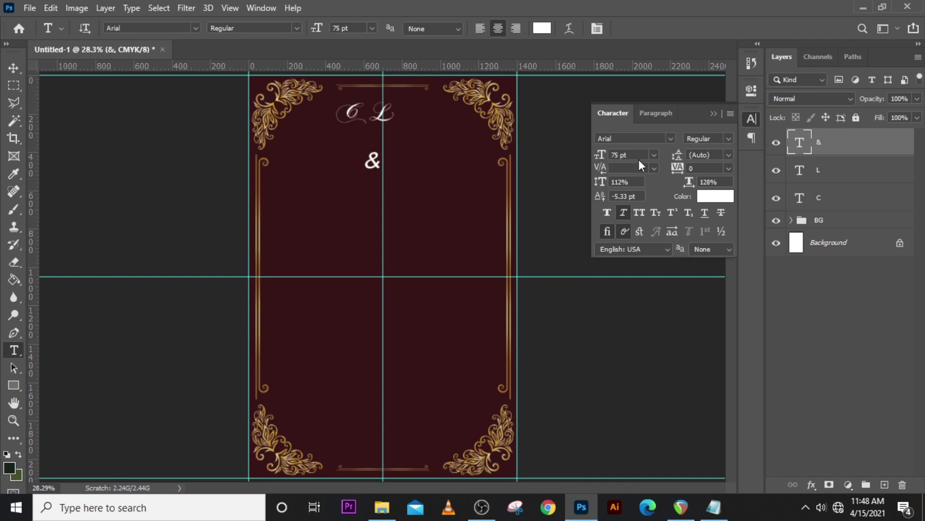
{"action": "type", "text": "28"}
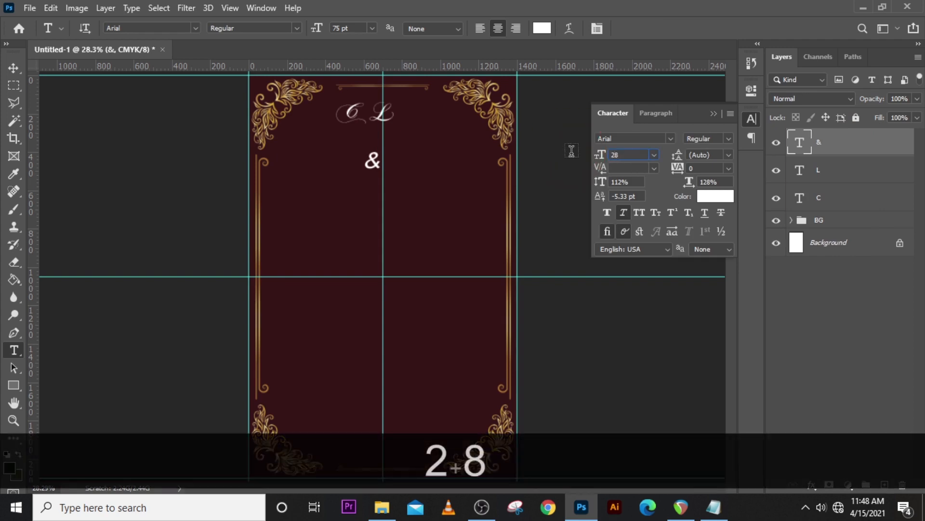
{"action": "key", "text": "Return"}
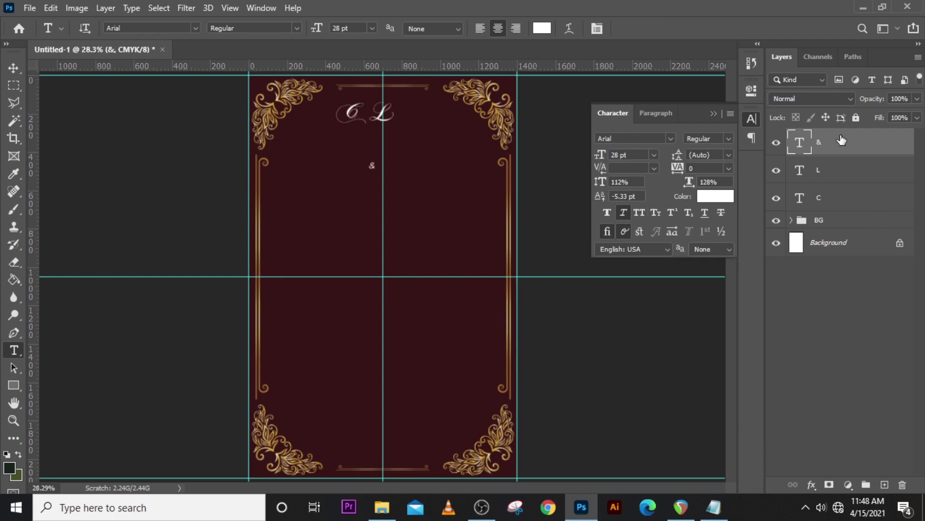
{"action": "key", "text": "ctrl+equal"}
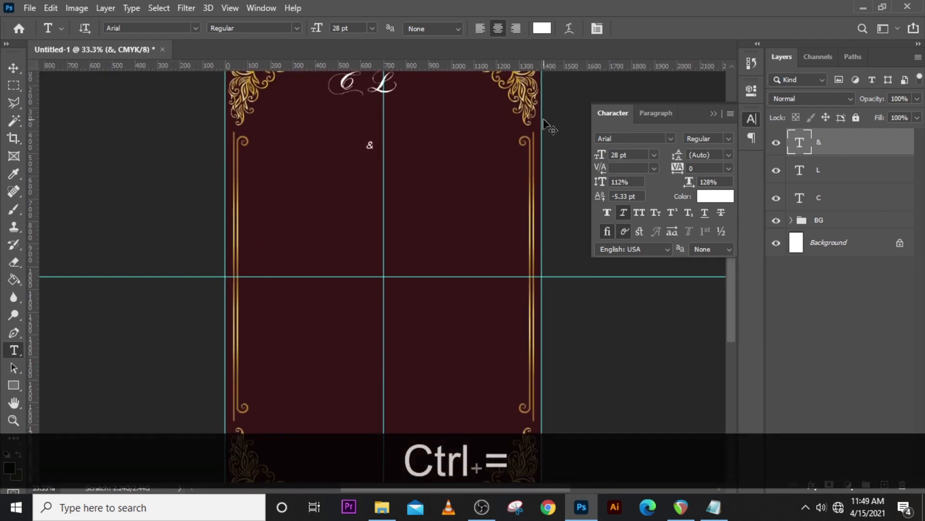
- Move the ampersand up between the C and L initials and nudge it into place
{"action": "key", "text": "ctrl+BackSpace"}
{"action": "key", "text": "ctrl+z"}
{"action": "key", "text": "ctrl+equal"}
{"action": "scroll", "coordinate": [290, 243], "scroll_direction": "up", "scroll_amount": 5}
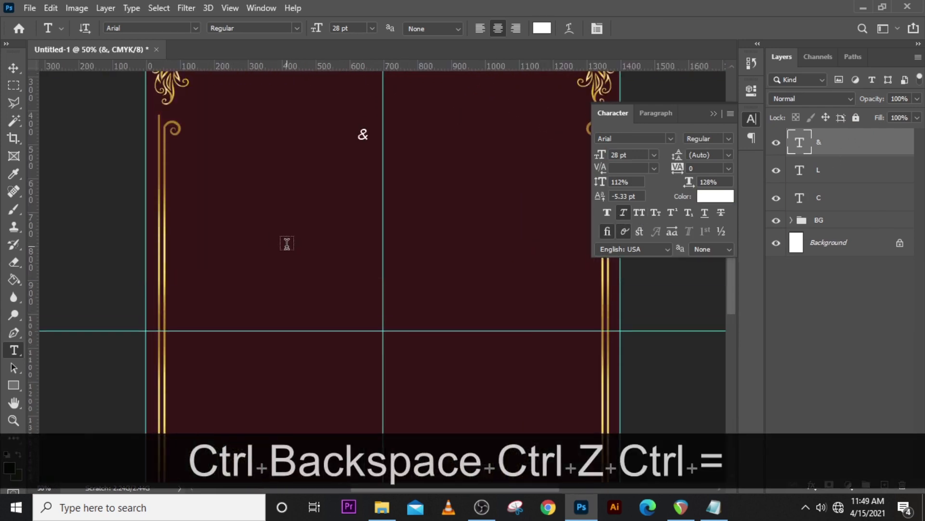
{"action": "key", "text": "v"}
{"action": "left_click_drag", "start_coordinate": [372, 260], "coordinate": [361, 161]}
{"action": "key", "text": "Up"}
{"action": "key", "text": "Up"}
{"action": "key", "text": "Up"}
{"action": "key", "text": "Up"}
{"action": "key", "text": "Up"}
{"action": "key", "text": "Up"}
{"action": "key", "text": "Left"}
{"action": "key", "text": "Left"}
{"action": "key", "text": "Left"}
{"action": "key", "text": "Left"}
- Nudge the L to the left so it sits closer to the ampersand
{"action": "left_click", "coordinate": [834, 178]}
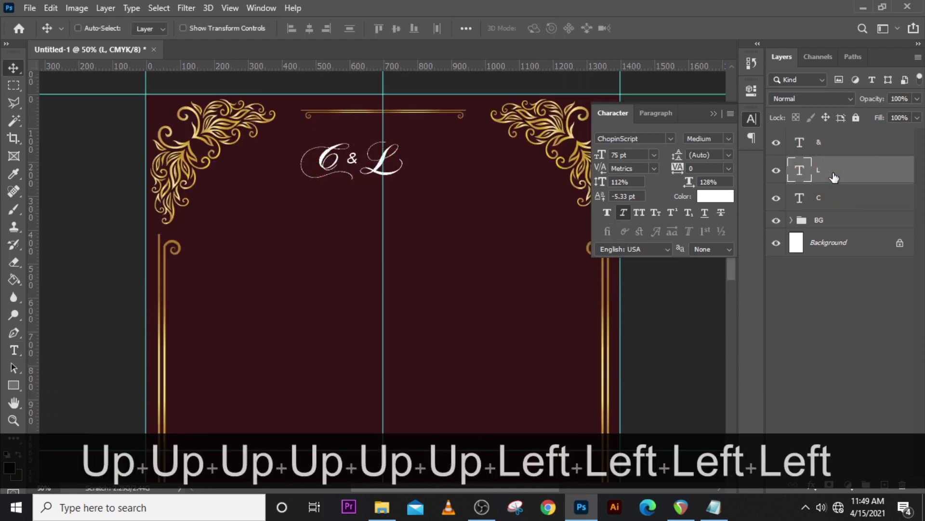
{"action": "key", "text": "Left"}
{"action": "key", "text": "Left"}
{"action": "key", "text": "Left"}
{"action": "key", "text": "Left"}
{"action": "key", "text": "Left"}
{"action": "key", "text": "Left"}
{"action": "key", "text": "Left"}
{"action": "key", "text": "Left"}
{"action": "key", "text": "Left"}
{"action": "key", "text": "Left"}
{"action": "key", "text": "Left"}
{"action": "key", "text": "Left"}
{"action": "key", "text": "Left"}
{"action": "key", "text": "Left"}
{"action": "key", "text": "Left"}
{"action": "key", "text": "Left"}
{"action": "key", "text": "Left"}
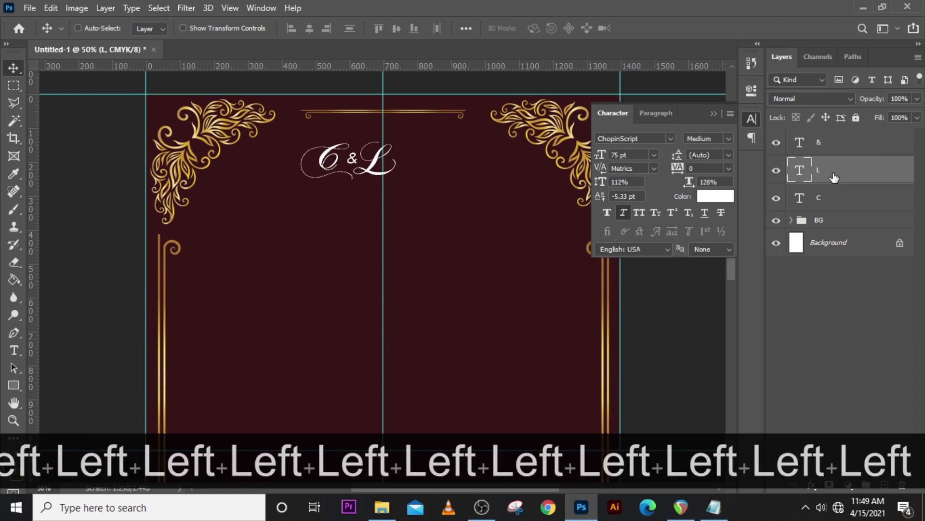
- Group the C, L and ampersand text layers and name the group LOGO
{"action": "key", "text": "ctrl"}
{"action": "left_click", "coordinate": [843, 186], "text": "ctrl"}
{"action": "left_click", "coordinate": [826, 141], "text": "ctrl"}
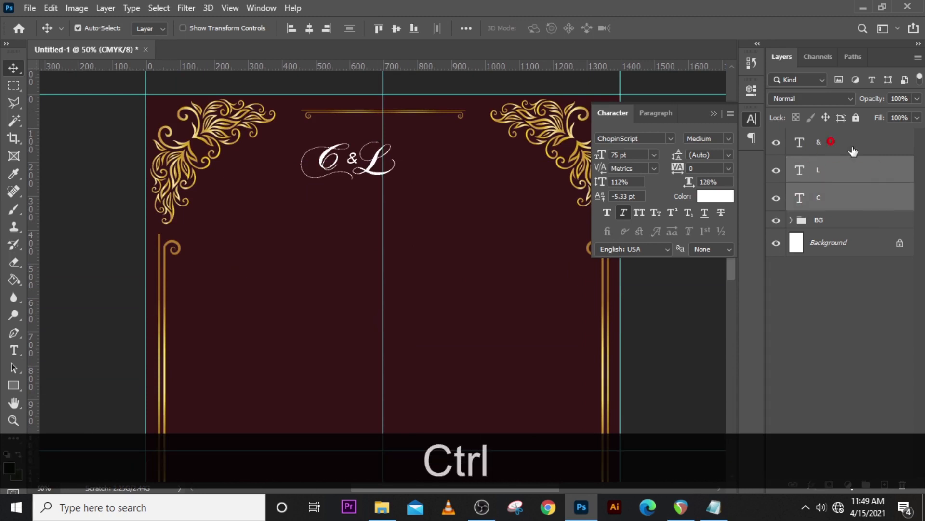
{"action": "key", "text": "ctrl+g"}
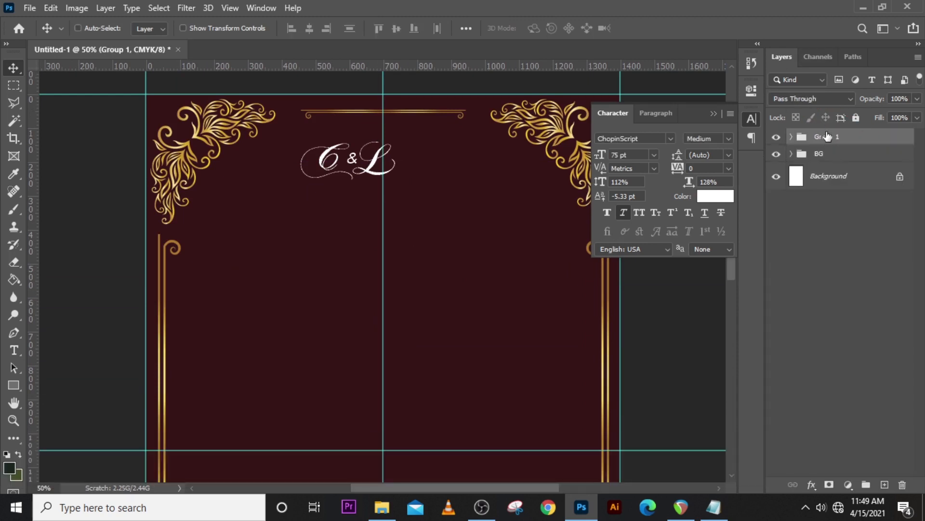
{"action": "double_click", "coordinate": [827, 136]}
{"action": "key", "text": "Caps_Lock"}
{"action": "key", "text": "Caps_Lock"}
{"action": "type", "text": "LO"}
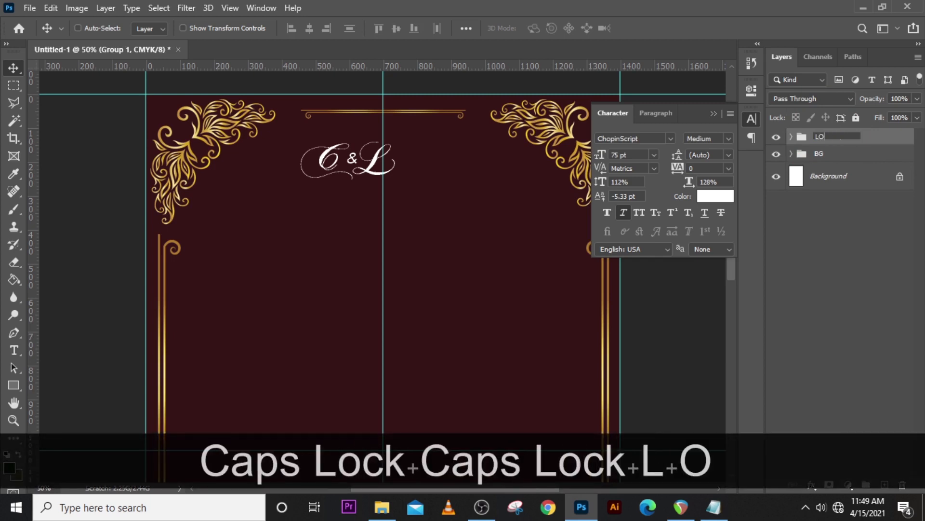
{"action": "type", "text": "GO"}
{"action": "key", "text": "Return"}
- Centre the LOGO group on the vertical guide and nudge it up beneath the top ornamental line
{"action": "key", "text": "ctrl+t"}
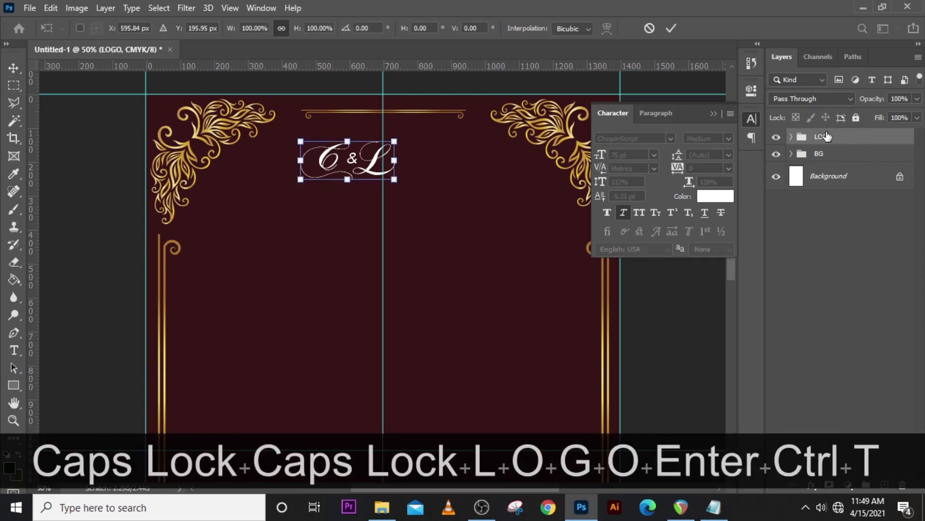
{"action": "left_click_drag", "start_coordinate": [362, 167], "coordinate": [400, 163]}
{"action": "key", "text": "Up"}
{"action": "key", "text": "Up"}
{"action": "key", "text": "Up"}
{"action": "key", "text": "Up"}
{"action": "key", "text": "Up"}
{"action": "key", "text": "Up"}
{"action": "key", "text": "Up"}
{"action": "key", "text": "Up"}
{"action": "key", "text": "Up"}
{"action": "key", "text": "Up"}
{"action": "key", "text": "Up"}
{"action": "key", "text": "Up"}
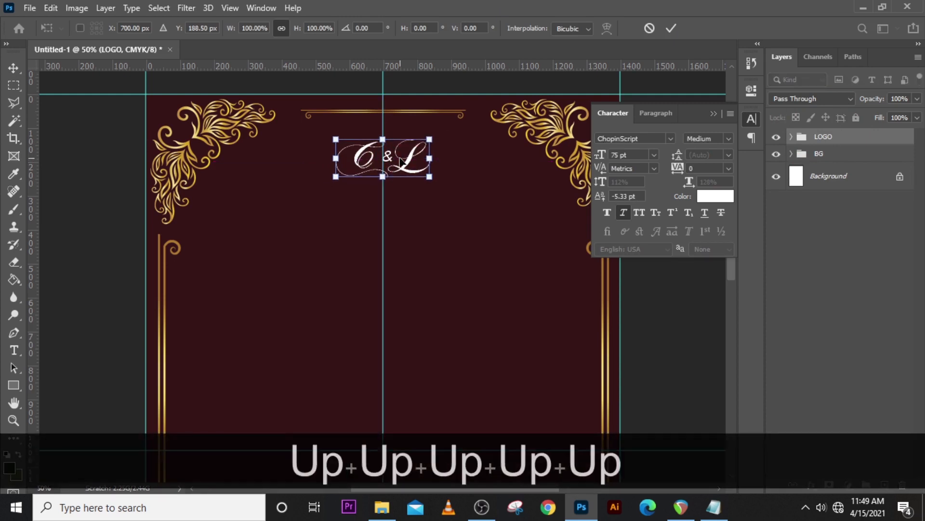
{"action": "key", "text": "Return"}
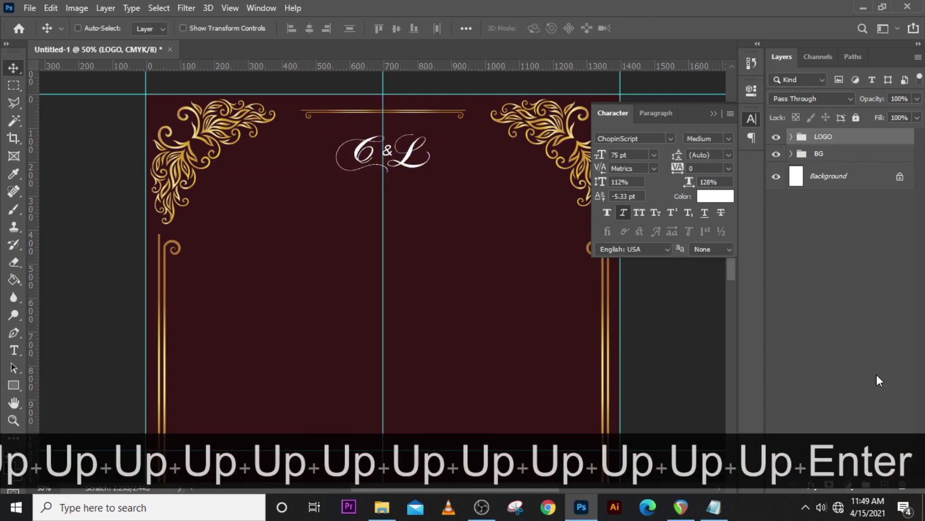
- Add a Gradient Overlay to the LOGO group and set the gradient's start colour to C6913B
{"action": "left_click", "coordinate": [898, 140]}
{"action": "double_click", "coordinate": [899, 144]}
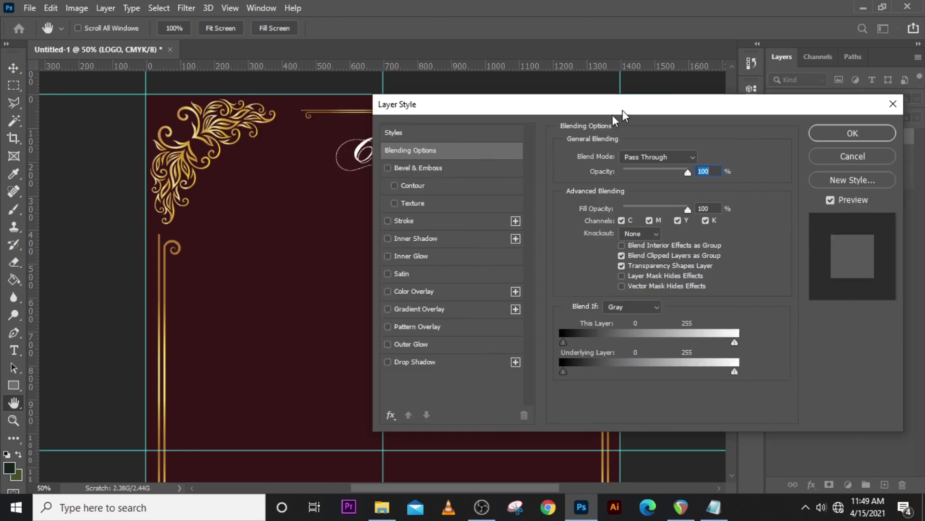
{"action": "left_click_drag", "start_coordinate": [620, 131], "coordinate": [510, 194]}
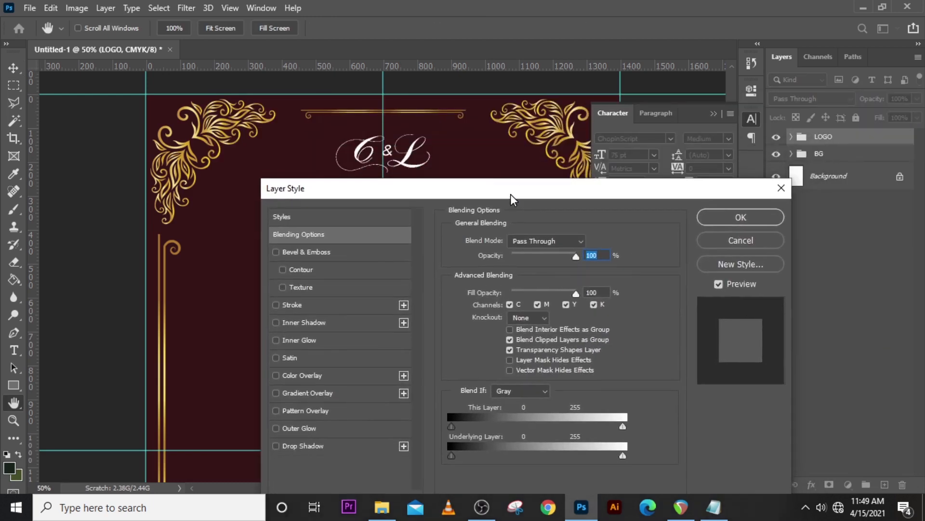
{"action": "left_click", "coordinate": [306, 393]}
{"action": "left_click", "coordinate": [535, 273]}
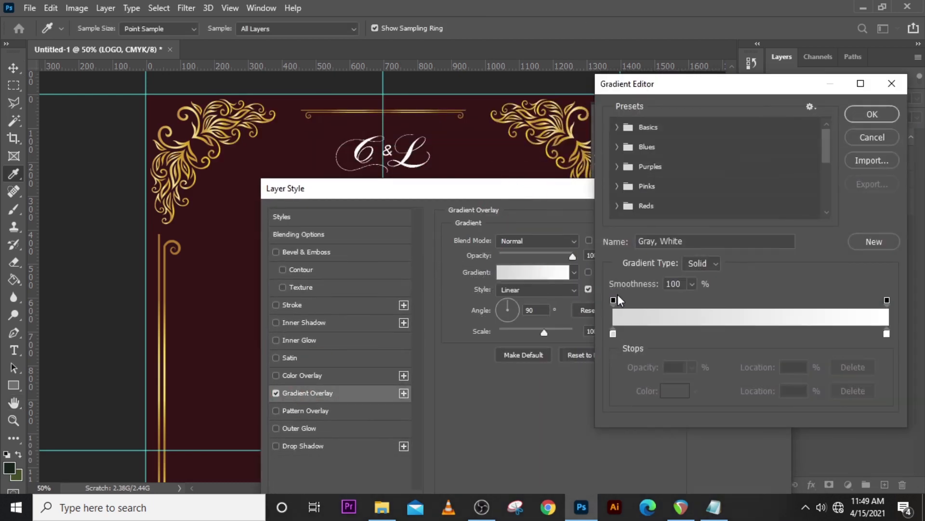
{"action": "left_click", "coordinate": [613, 333]}
{"action": "double_click", "coordinate": [614, 332]}
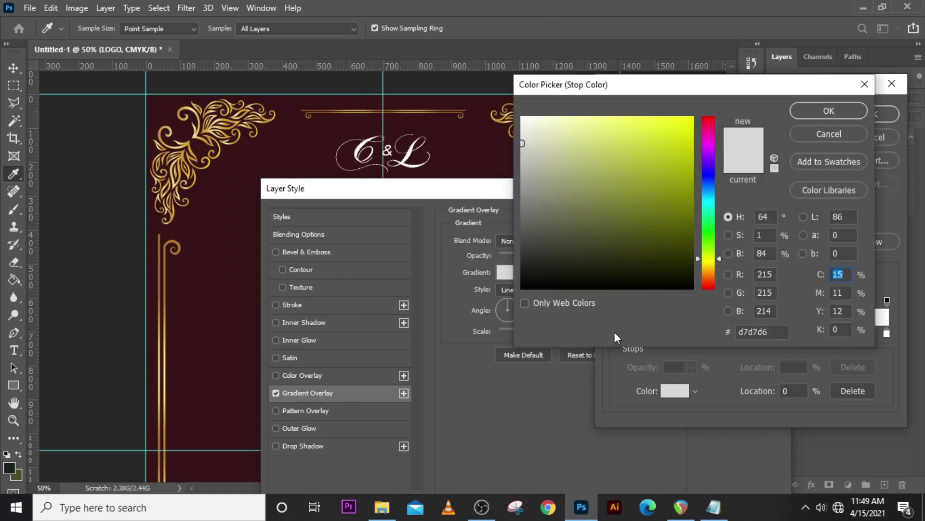
{"action": "left_click", "coordinate": [762, 332]}
{"action": "type", "text": "c"}
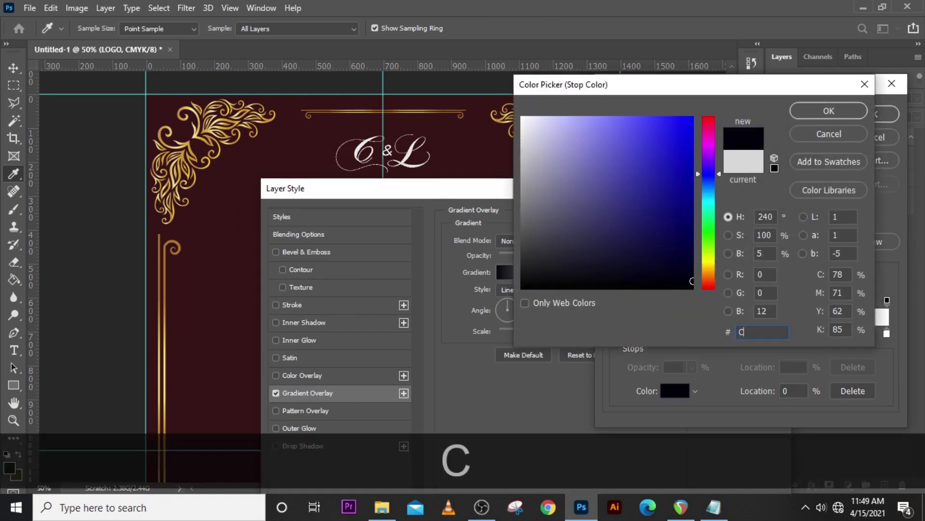
{"action": "type", "text": "6913B"}
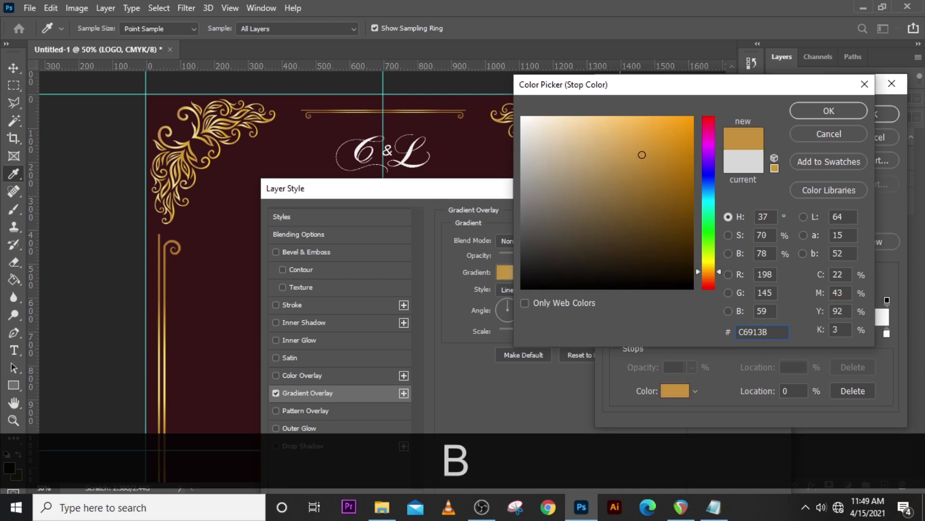
{"action": "key", "text": "Return"}
- Set the overlay gradient's end colour to EED57E and accept the gradient
{"action": "double_click", "coordinate": [887, 333]}
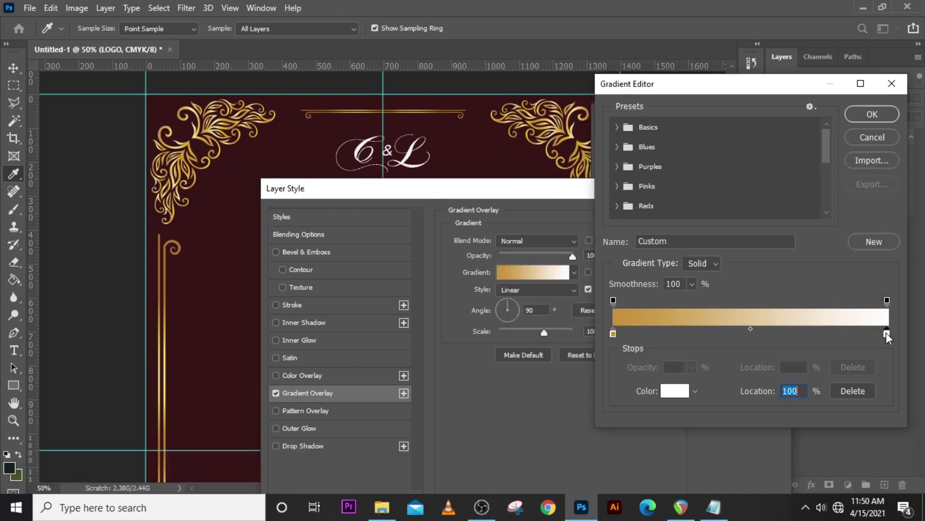
{"action": "left_click", "coordinate": [772, 331]}
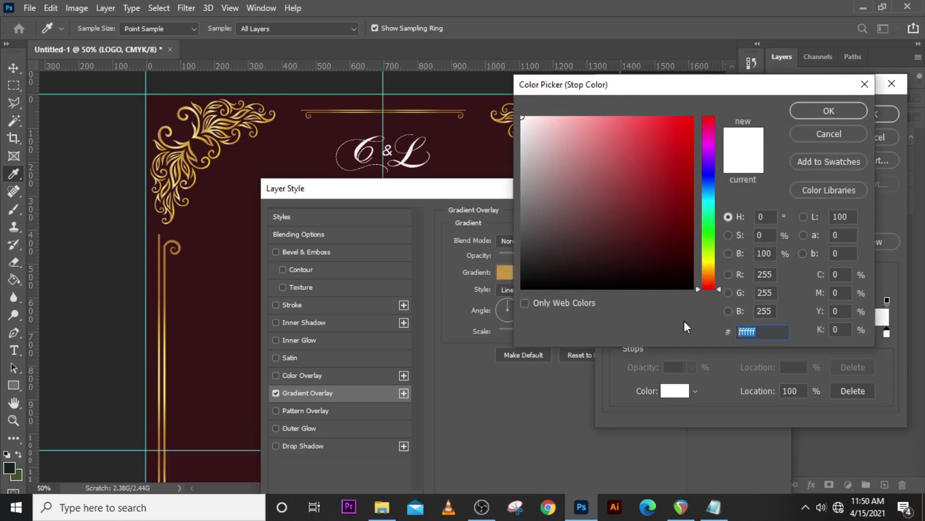
{"action": "type", "text": "EED57E"}
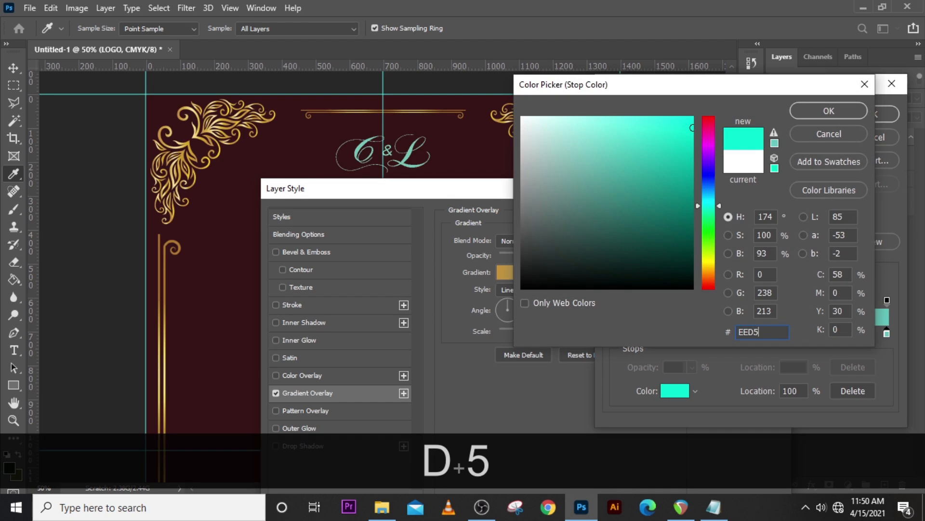
{"action": "left_click", "coordinate": [823, 115]}
{"action": "left_click", "coordinate": [870, 114]}
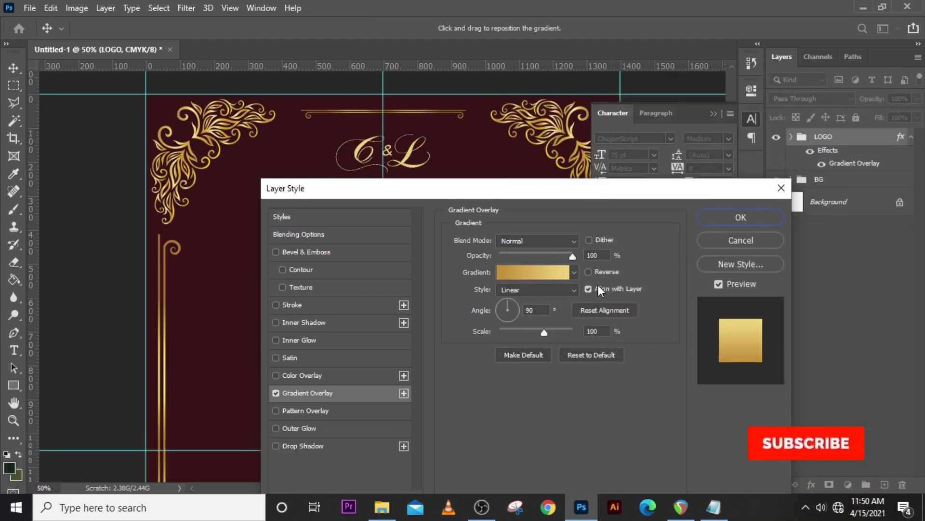
- Reverse the overlay gradient, make it Reflected at a 94° angle and 73% scale, and apply the layer style
{"action": "left_click", "coordinate": [588, 272]}
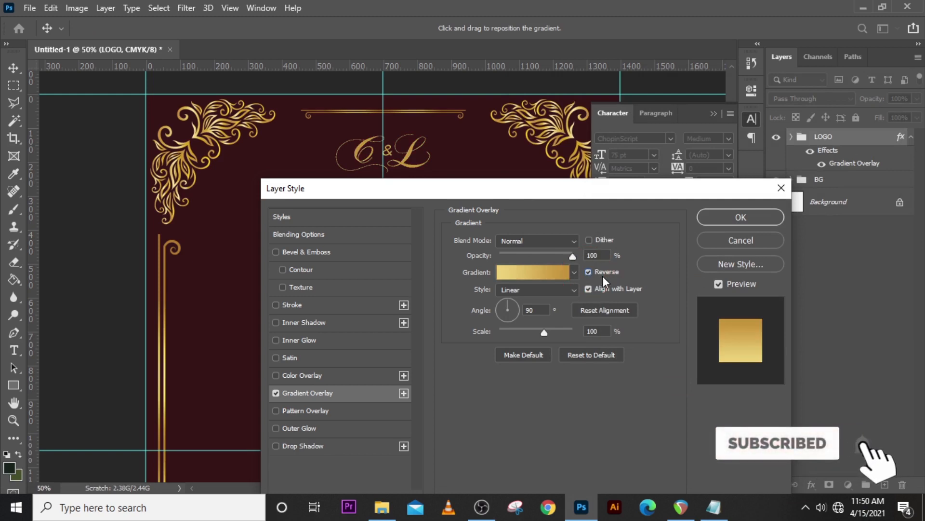
{"action": "left_click", "coordinate": [516, 291]}
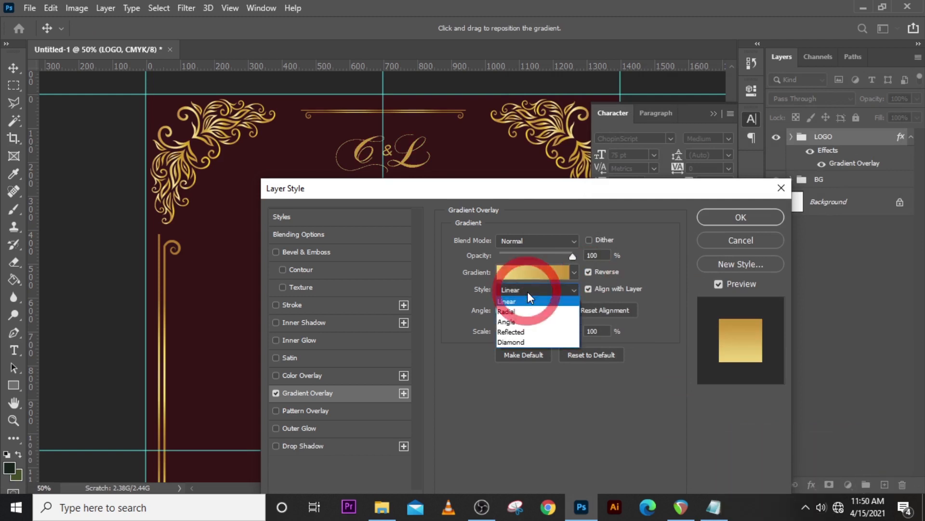
{"action": "left_click", "coordinate": [516, 332]}
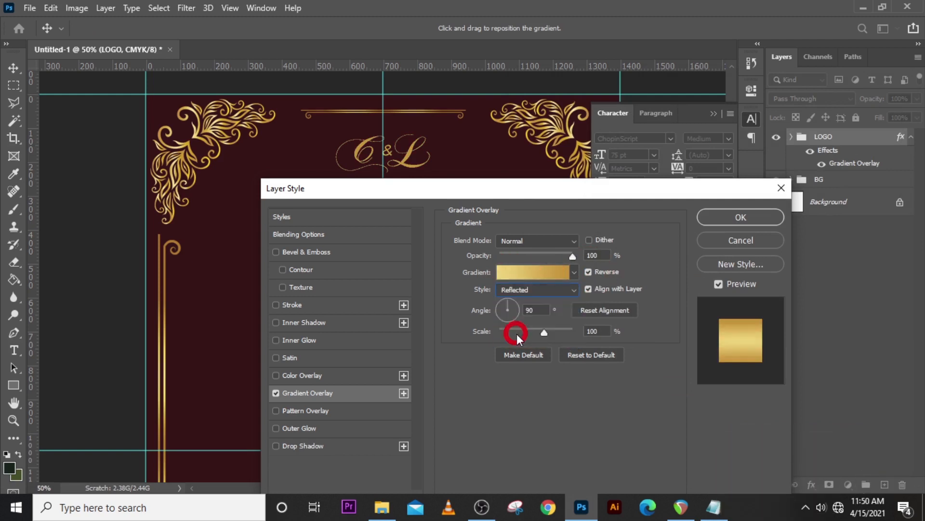
{"action": "left_click", "coordinate": [508, 310]}
{"action": "type", "text": "94"}
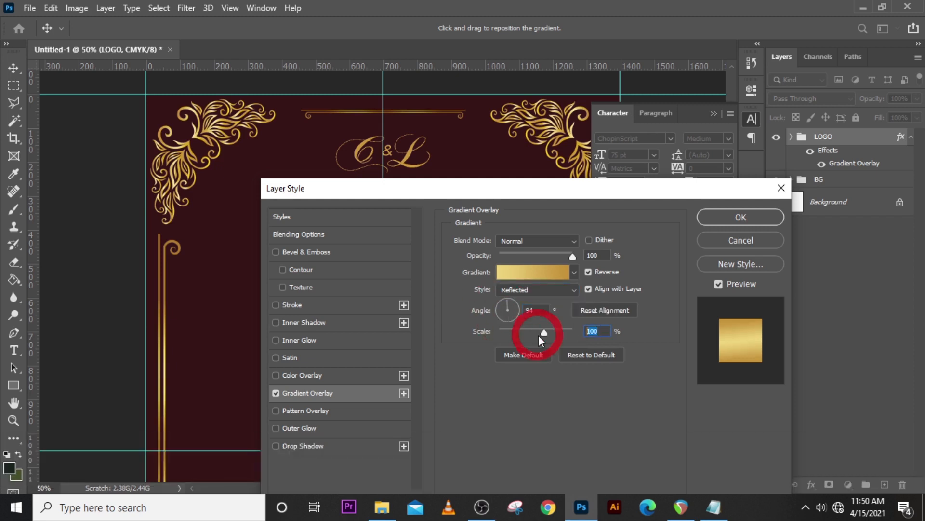
{"action": "type", "text": "73"}
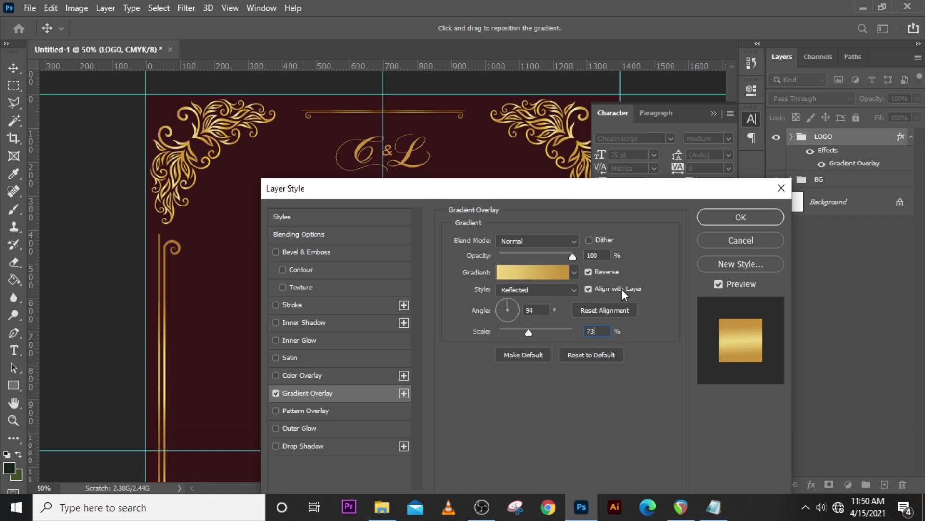
{"action": "left_click", "coordinate": [741, 218]}
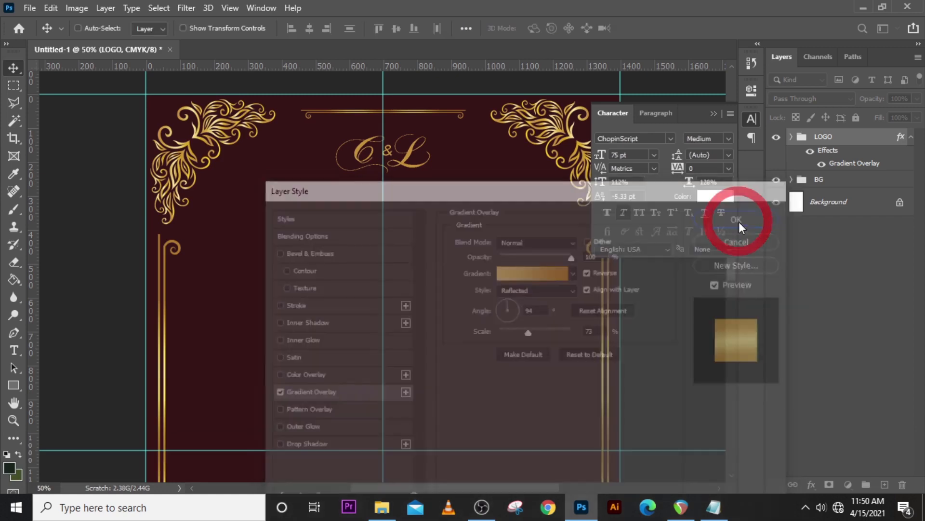
- Copy the three-line "I hold you in my heart" verse with its Phillipians 1:7 reference from Notepad into a new text layer below the logo
{"action": "key", "text": "ctrl+0"}
{"action": "key", "text": "t"}
{"action": "left_click", "coordinate": [315, 170]}
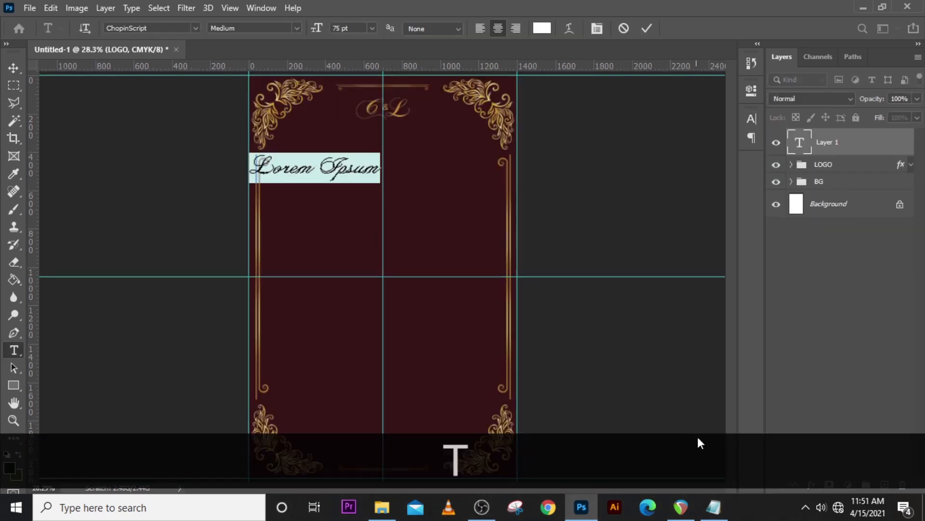
{"action": "left_click", "coordinate": [714, 507]}
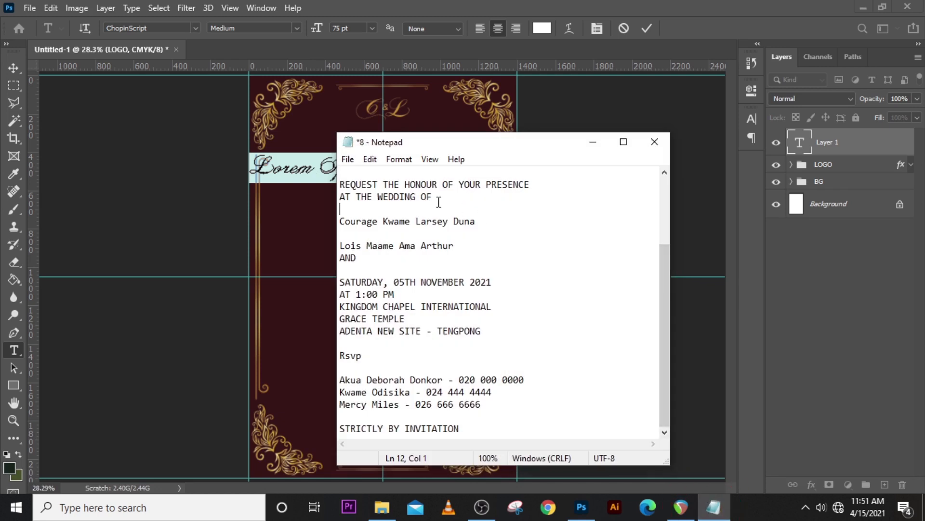
{"action": "scroll", "coordinate": [542, 250], "scroll_direction": "up", "scroll_amount": 3}
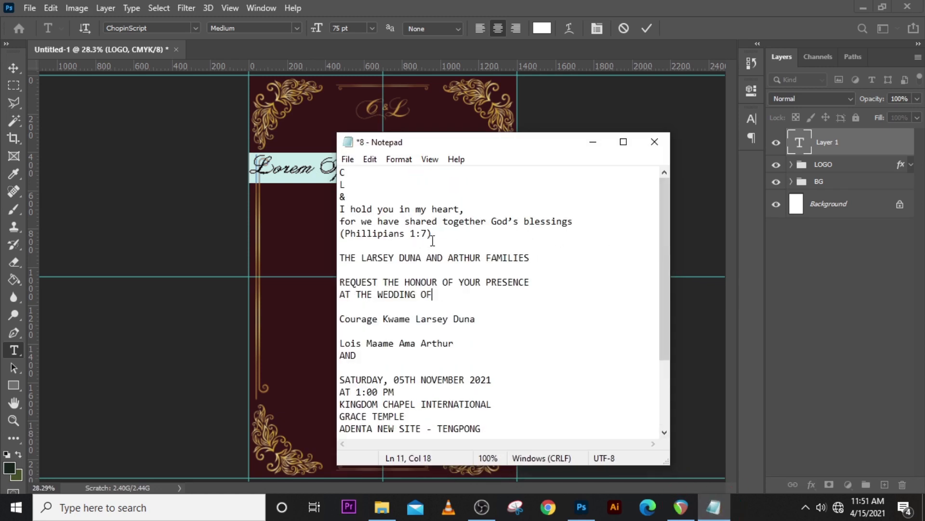
{"action": "left_click_drag", "start_coordinate": [432, 239], "coordinate": [339, 209]}
{"action": "key", "text": "ctrl+c"}
{"action": "left_click", "coordinate": [435, 365]}
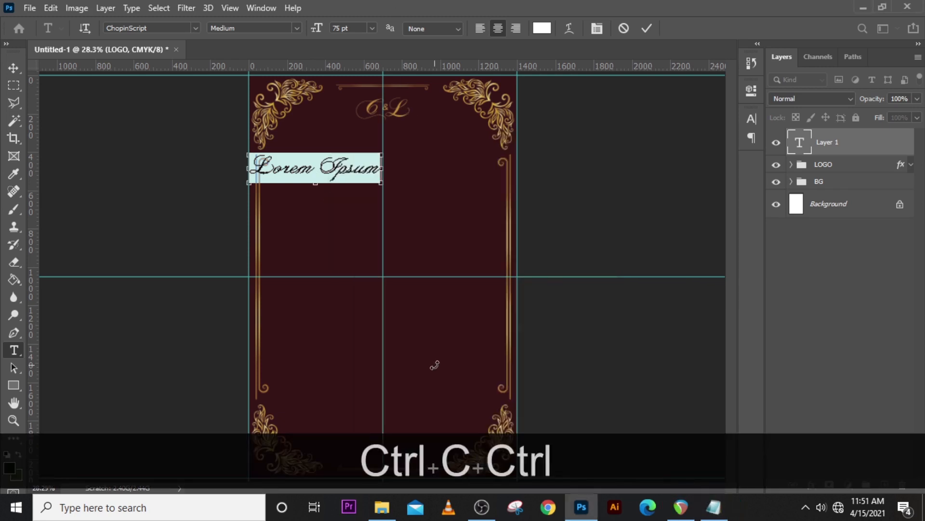
{"action": "key", "text": "ctrl+v"}
{"action": "left_click", "coordinate": [818, 140]}
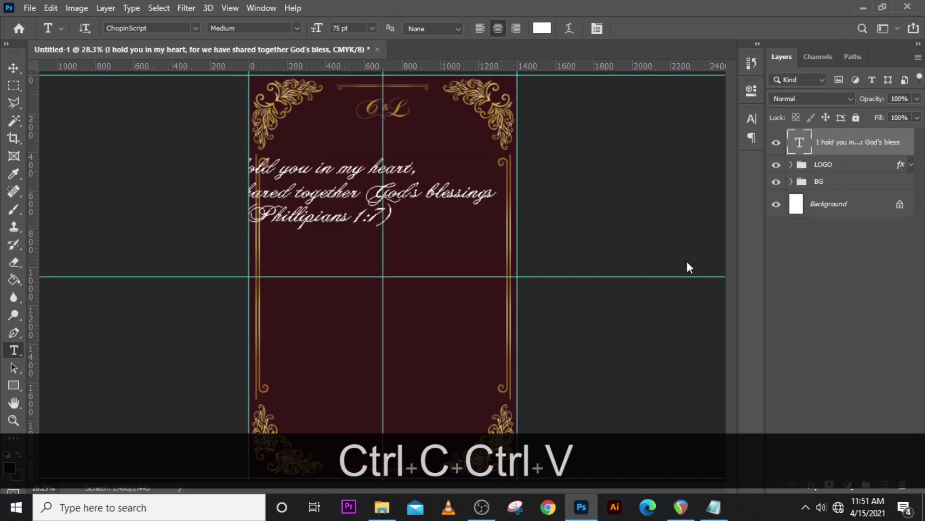
- Change the verse text's font to Sitka Banner
{"action": "left_click", "coordinate": [751, 119]}
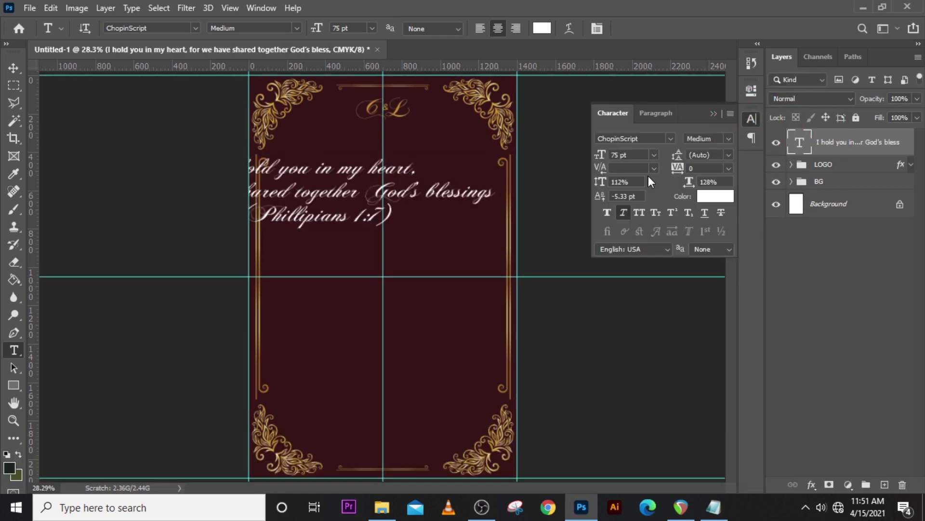
{"action": "left_click", "coordinate": [671, 138]}
{"action": "left_click", "coordinate": [644, 205]}
- Try a 29 pt size on the verse text, then switch its faux italic off and back on
{"action": "left_click_drag", "start_coordinate": [635, 154], "coordinate": [570, 145]}
{"action": "type", "text": "29"}
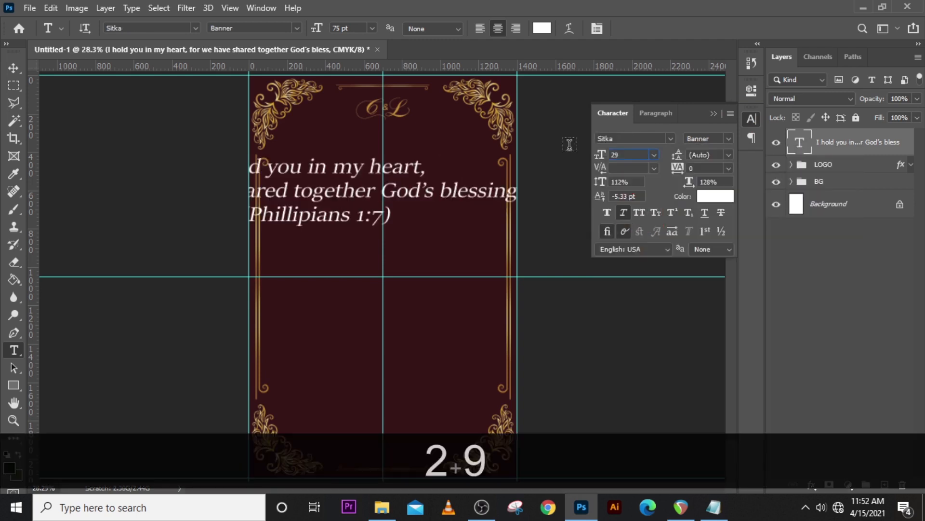
{"action": "left_click", "coordinate": [705, 139]}
{"action": "left_click", "coordinate": [702, 151]}
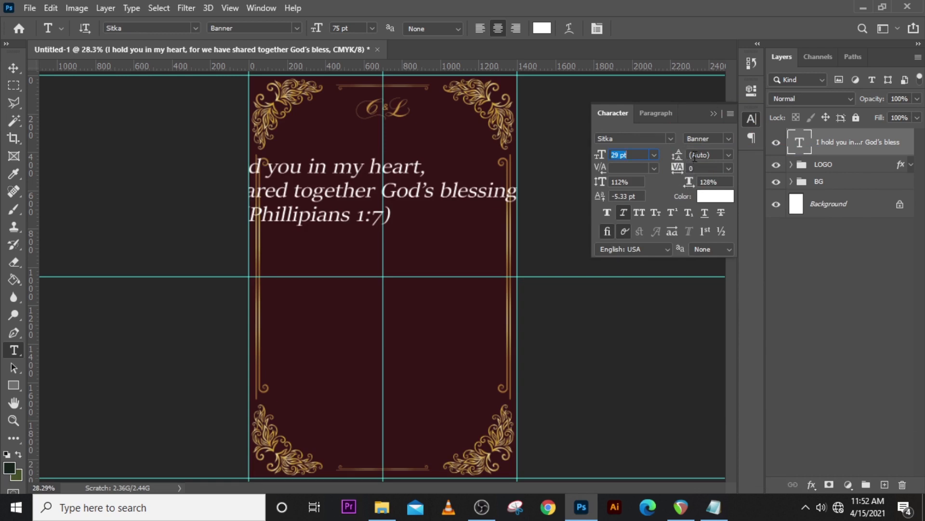
{"action": "left_click", "coordinate": [623, 215]}
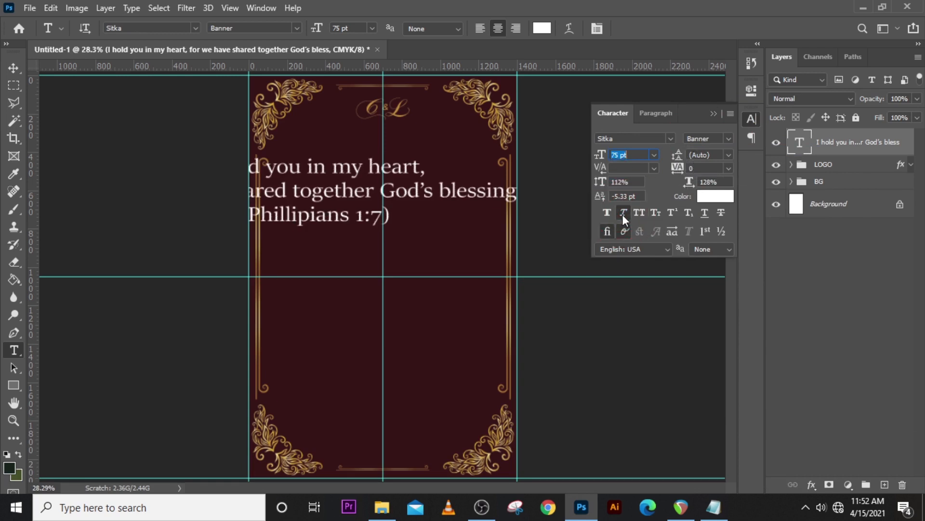
{"action": "left_click", "coordinate": [622, 214]}
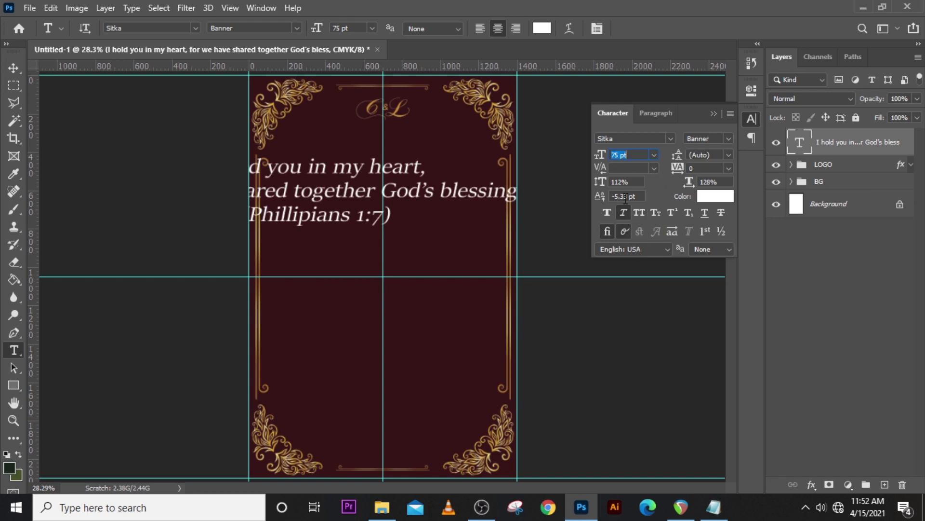
- Set the verse text's size to 29 pt and its colour to white (#ffffff)
{"action": "double_click", "coordinate": [622, 155]}
{"action": "type", "text": "30"}
{"action": "key", "text": "Return"}
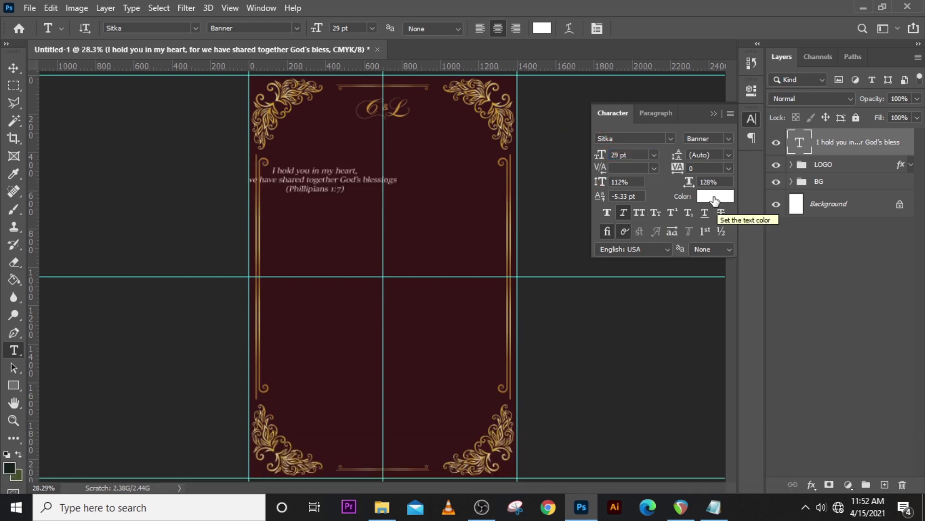
{"action": "left_click", "coordinate": [715, 196]}
{"action": "left_click", "coordinate": [803, 112]}
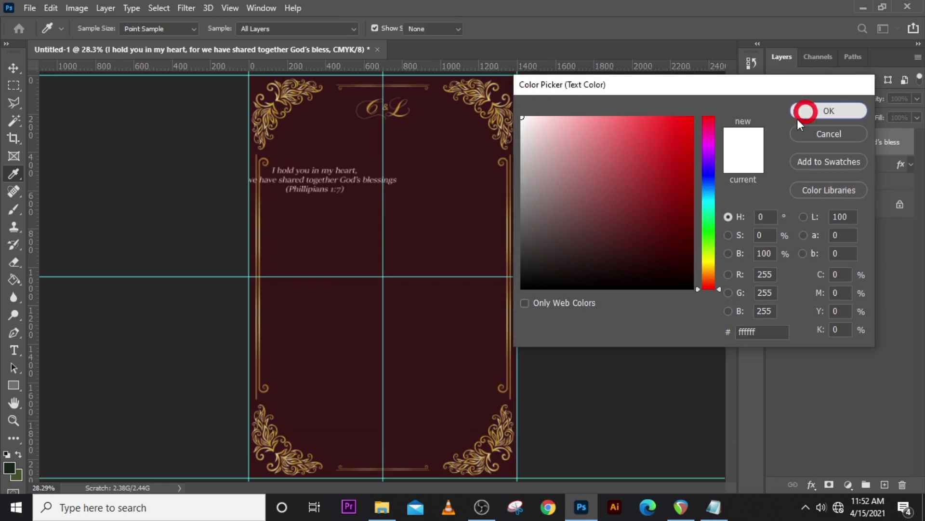
- Move the verse text directly beneath the C & L logo, centred on the vertical guide
{"action": "key", "text": "v"}
{"action": "left_click_drag", "start_coordinate": [295, 197], "coordinate": [411, 203]}
{"action": "key", "text": "ctrl+t"}
{"action": "key", "text": "shift+Left"}
{"action": "key", "text": "shift+Left"}
{"action": "key", "text": "shift+Left"}
{"action": "key", "text": "Return"}
- Duplicate the verse layer about 253 px lower and replace the copy's wording with the families line copied from Notepad
{"action": "key", "text": "ctrl+j"}
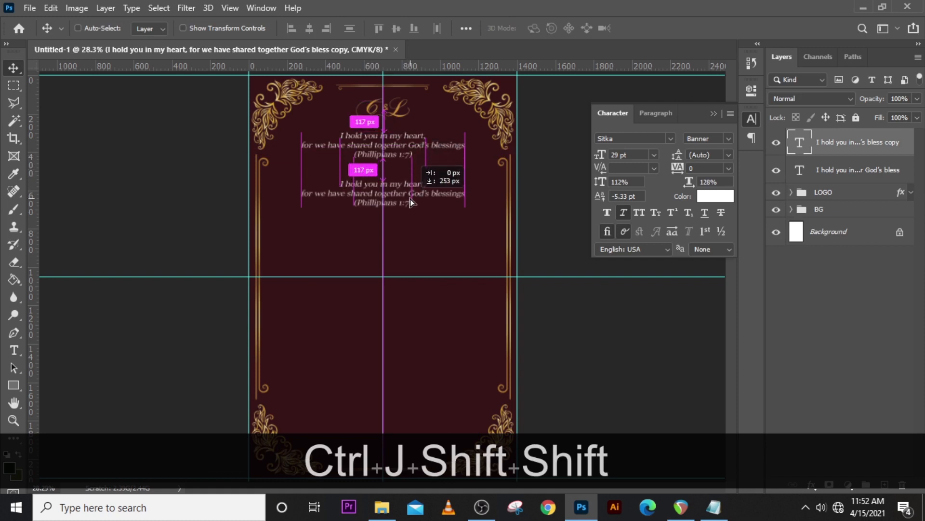
{"action": "double_click", "coordinate": [411, 202]}
{"action": "left_click", "coordinate": [713, 507]}
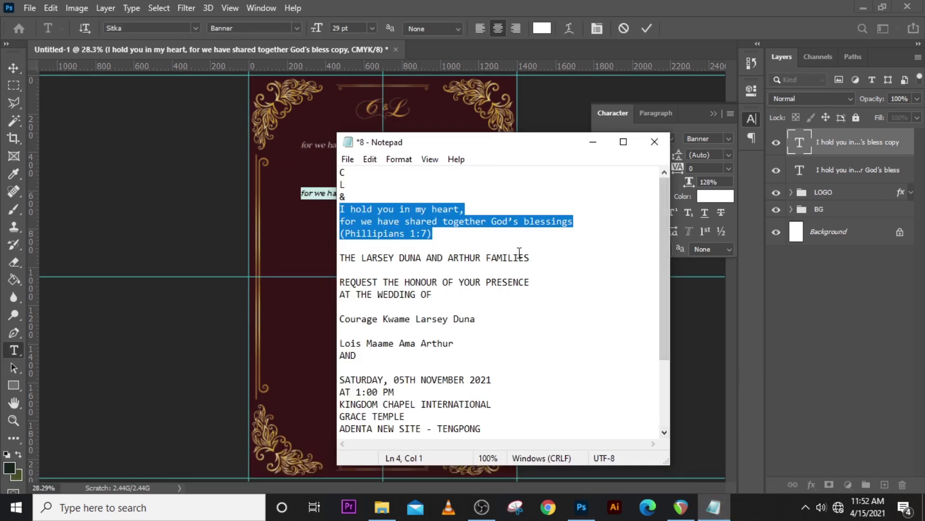
{"action": "left_click_drag", "start_coordinate": [535, 257], "coordinate": [337, 256]}
{"action": "key", "text": "ctrl+c"}
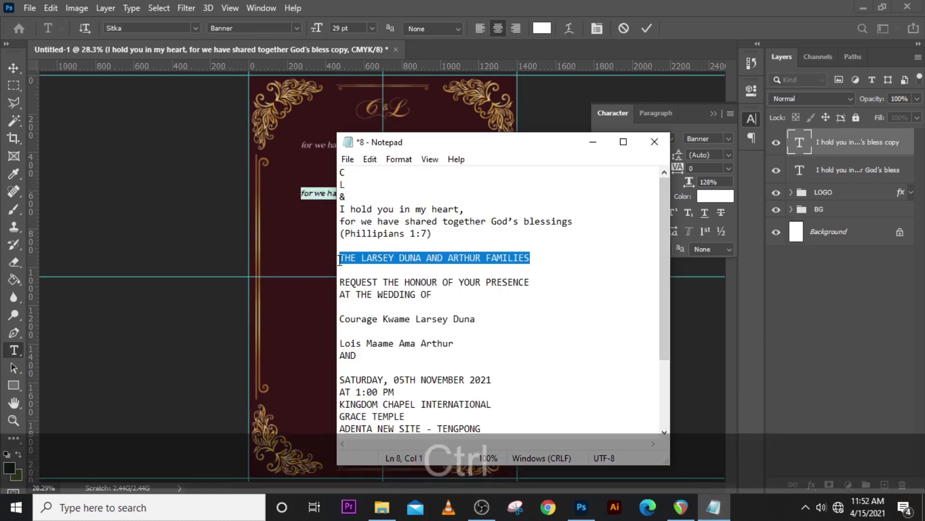
{"action": "left_click", "coordinate": [471, 6]}
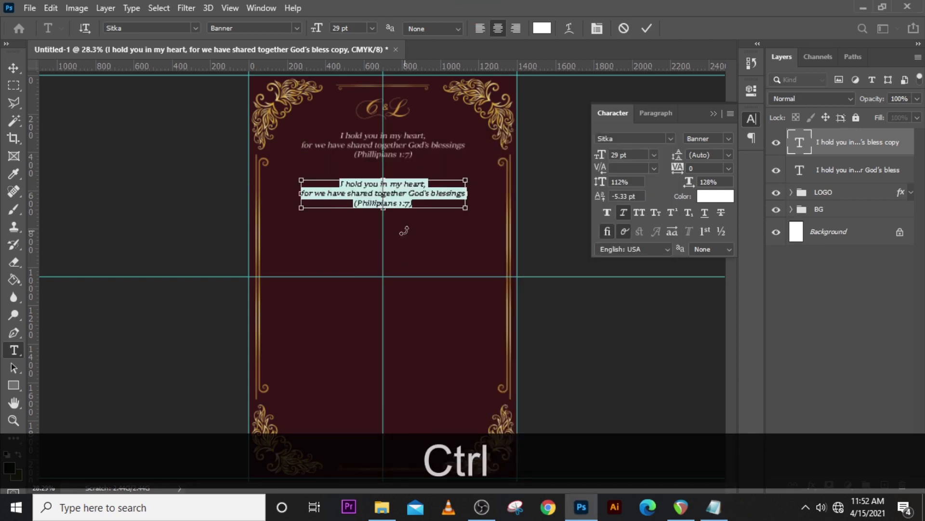
{"action": "key", "text": "ctrl+v"}
{"action": "left_click", "coordinate": [803, 142]}
- Nudge the families line up 30 px, closer to the verse
{"action": "key", "text": "v"}
{"action": "key", "text": "shift+Up"}
{"action": "key", "text": "shift+Up"}
{"action": "key", "text": "shift+Up"}
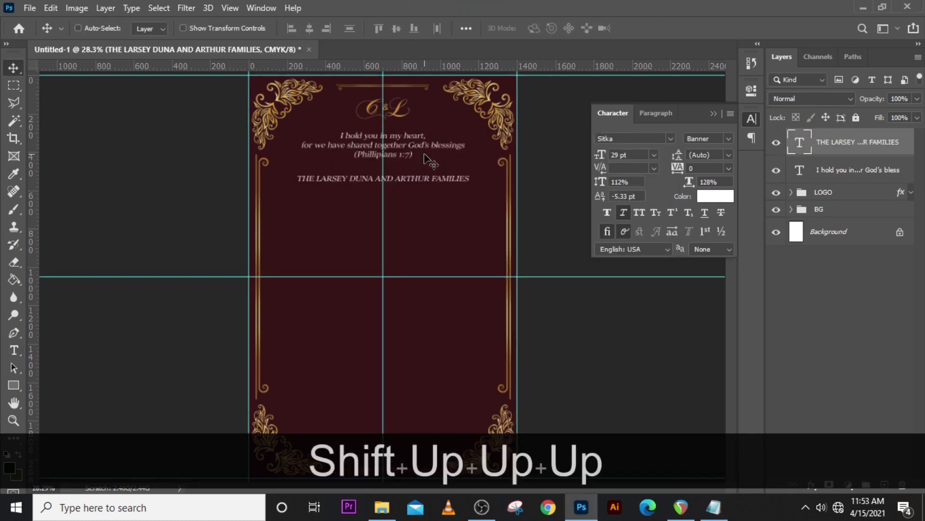
- Duplicate the families line just below itself and replace the copy's wording with "REQUEST THE HONOUR OF YOUR PRESENCE AT THE WEDDING OF" from Notepad
{"action": "key", "text": "ctrl+j"}
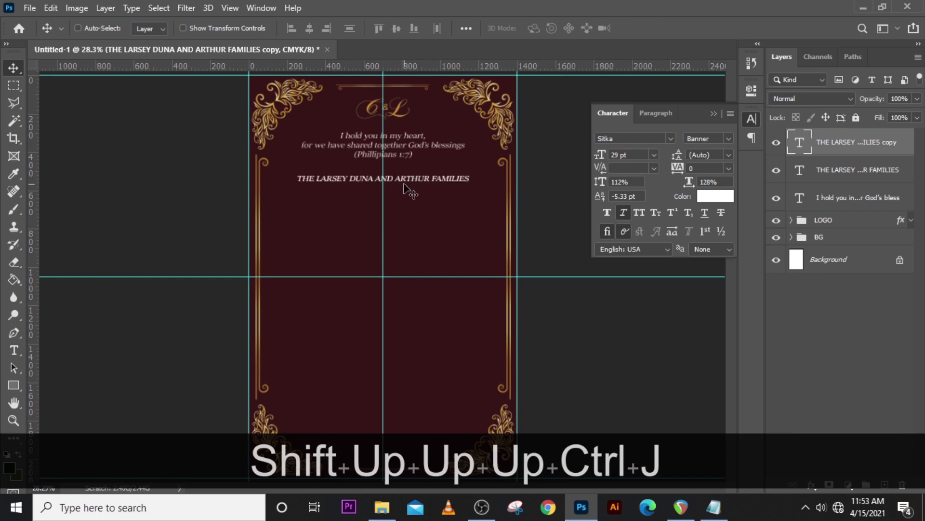
{"action": "left_click_drag", "start_coordinate": [404, 185], "coordinate": [403, 206]}
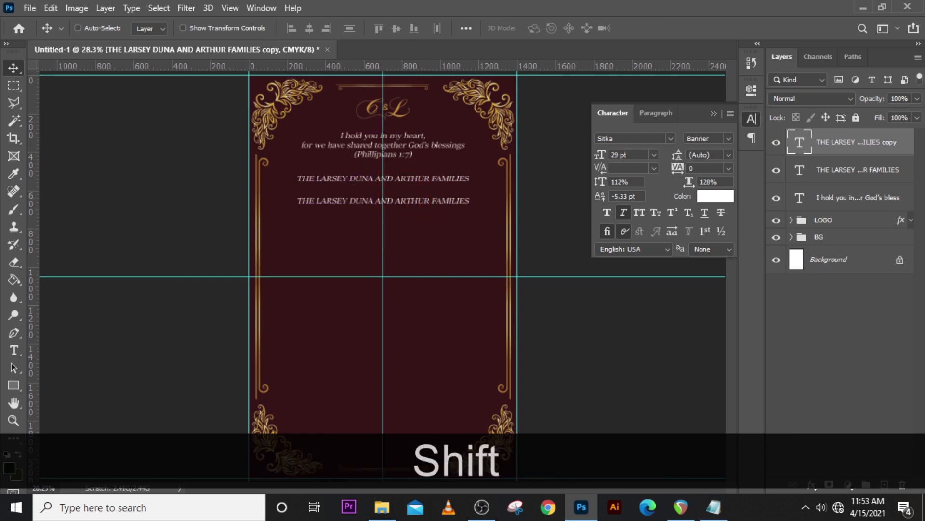
{"action": "left_click", "coordinate": [714, 506]}
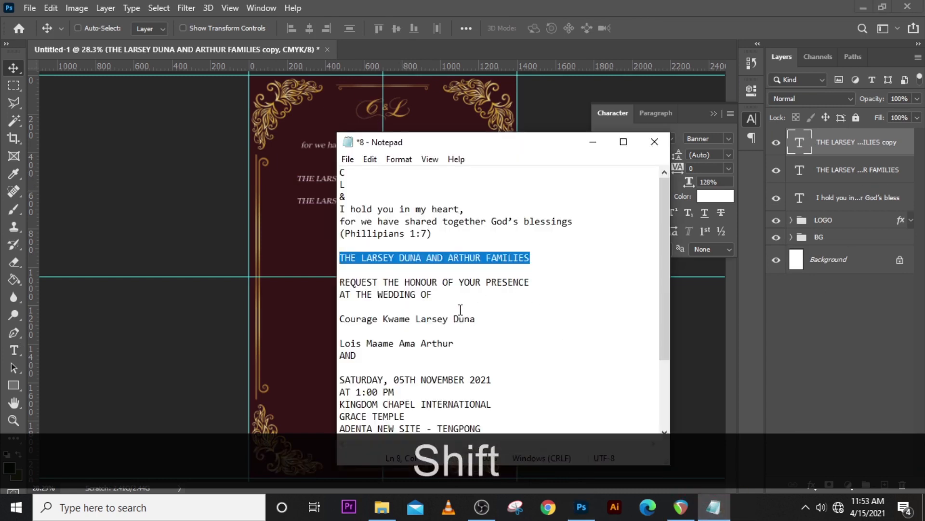
{"action": "left_click_drag", "start_coordinate": [431, 294], "coordinate": [339, 282]}
{"action": "key", "text": "ctrl+c"}
{"action": "left_click", "coordinate": [713, 507]}
{"action": "double_click", "coordinate": [799, 143]}
{"action": "key", "text": "ctrl+v"}
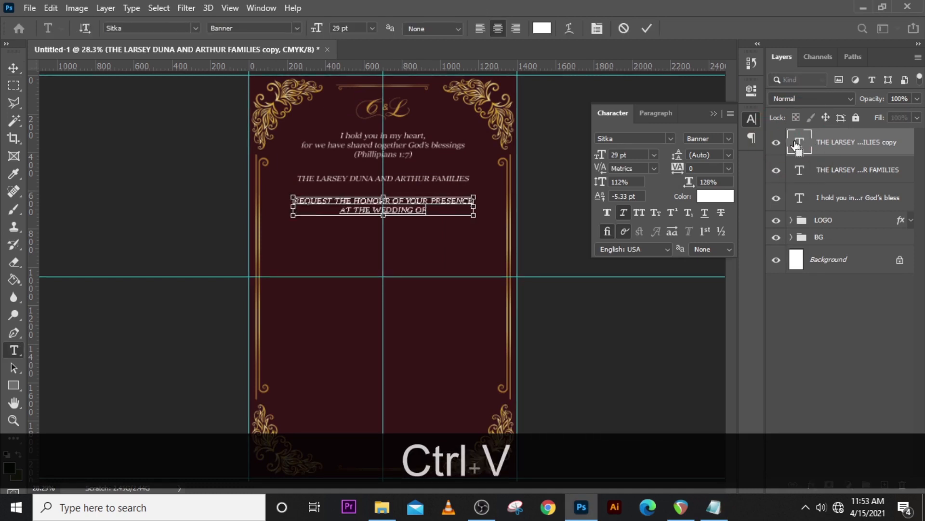
{"action": "left_click", "coordinate": [796, 142]}
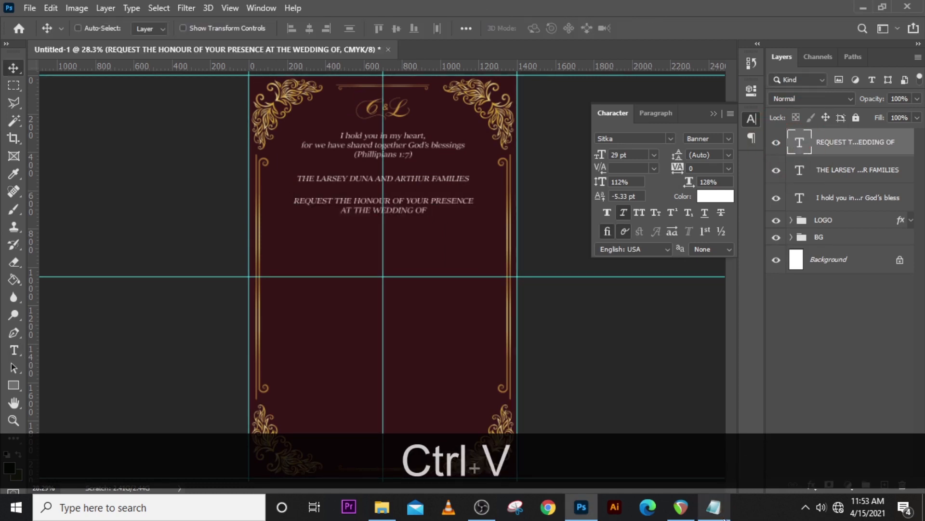
- Copy the groom's full name from Notepad into a new text layer below the request wording
{"action": "left_click", "coordinate": [714, 508]}
{"action": "left_click_drag", "start_coordinate": [478, 319], "coordinate": [340, 319]}
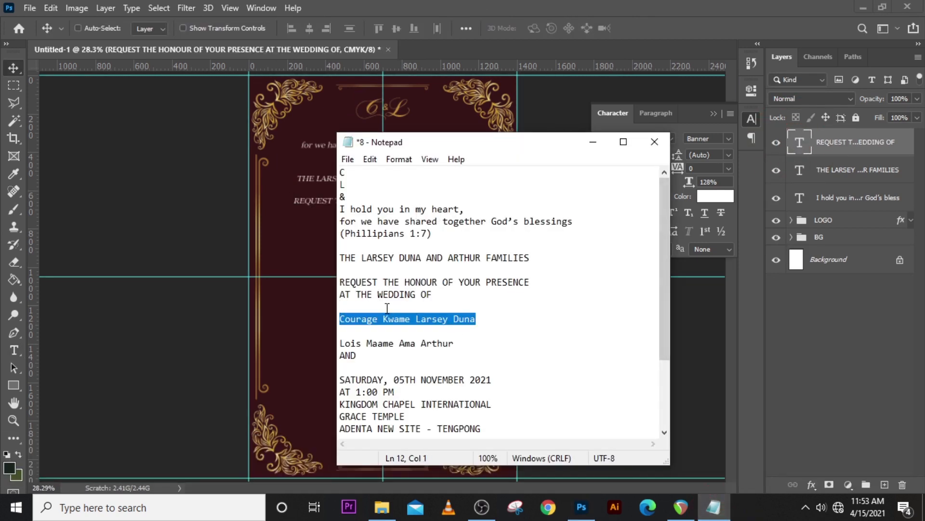
{"action": "key", "text": "ctrl+c"}
{"action": "key", "text": "alt+Tab"}
{"action": "key", "text": "t"}
{"action": "left_click", "coordinate": [290, 245]}
{"action": "key", "text": "ctrl+v"}
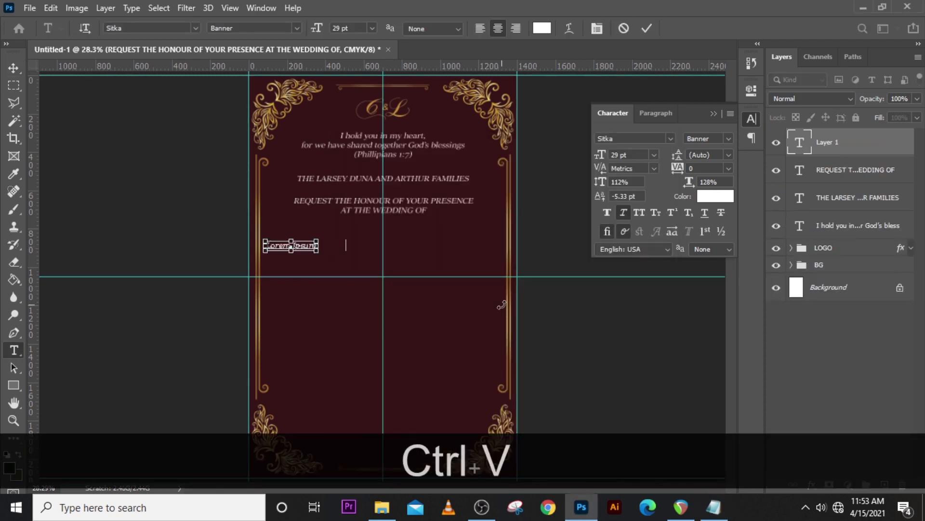
{"action": "left_click", "coordinate": [801, 143]}
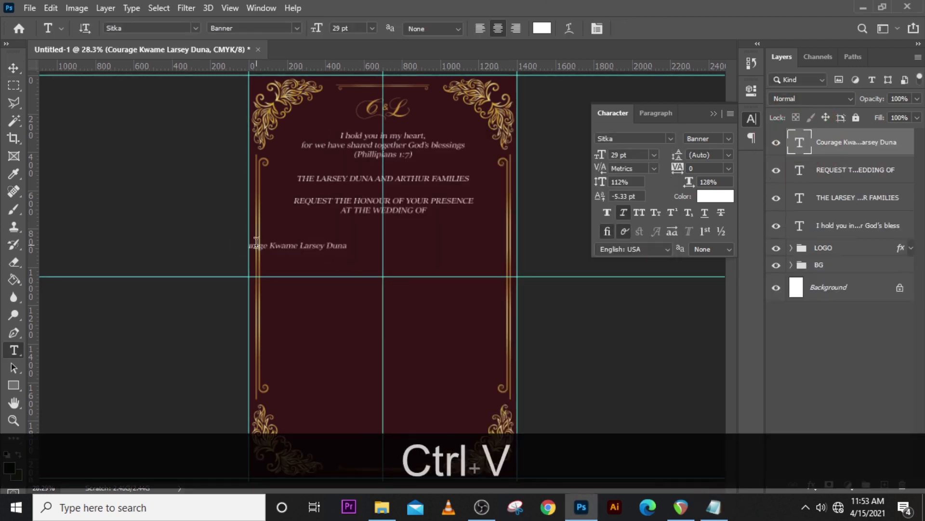
- Centre the groom's name on the vertical guide, just above the horizontal guide
{"action": "key", "text": "v"}
{"action": "left_click_drag", "start_coordinate": [283, 247], "coordinate": [372, 255]}
{"action": "key", "text": "ctrl+t"}
{"action": "key", "text": "Return"}
- Change the groom's name to the Madelican font at 50 pt
{"action": "left_click", "coordinate": [670, 138]}
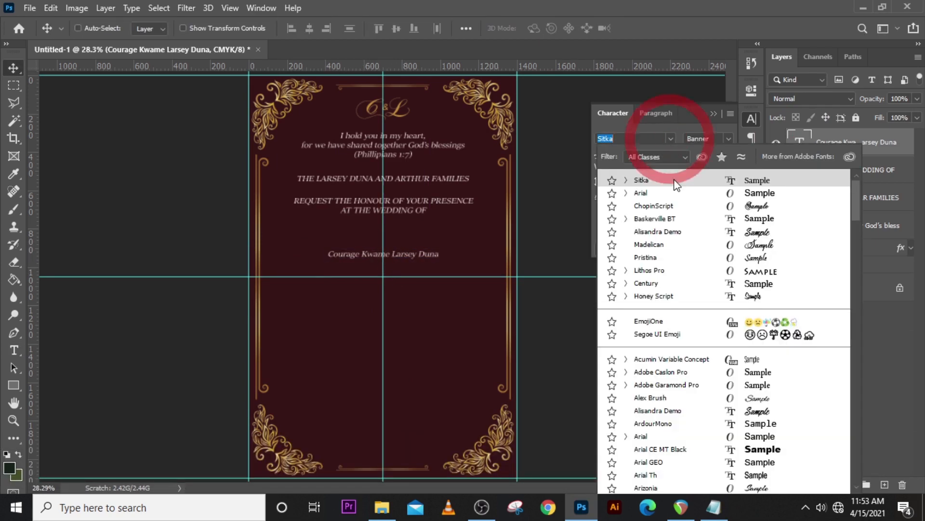
{"action": "left_click", "coordinate": [656, 245]}
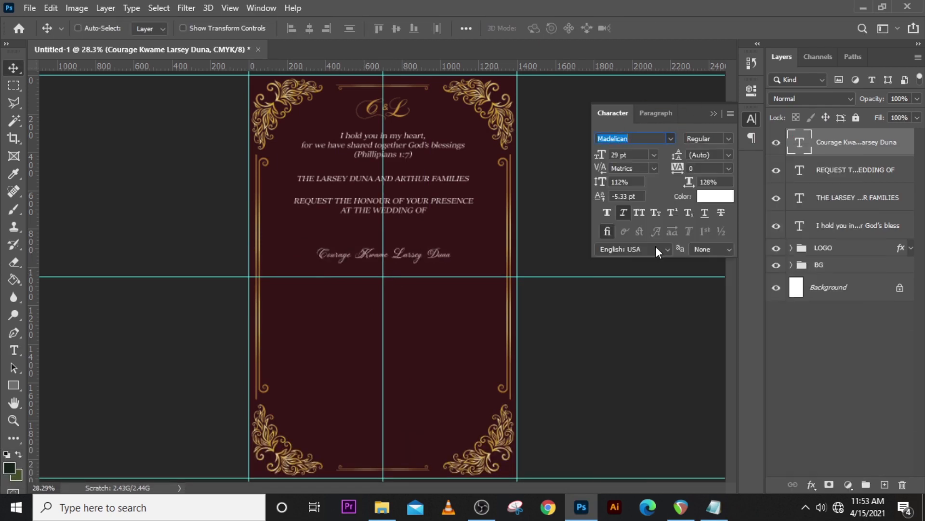
{"action": "left_click_drag", "start_coordinate": [632, 156], "coordinate": [574, 143]}
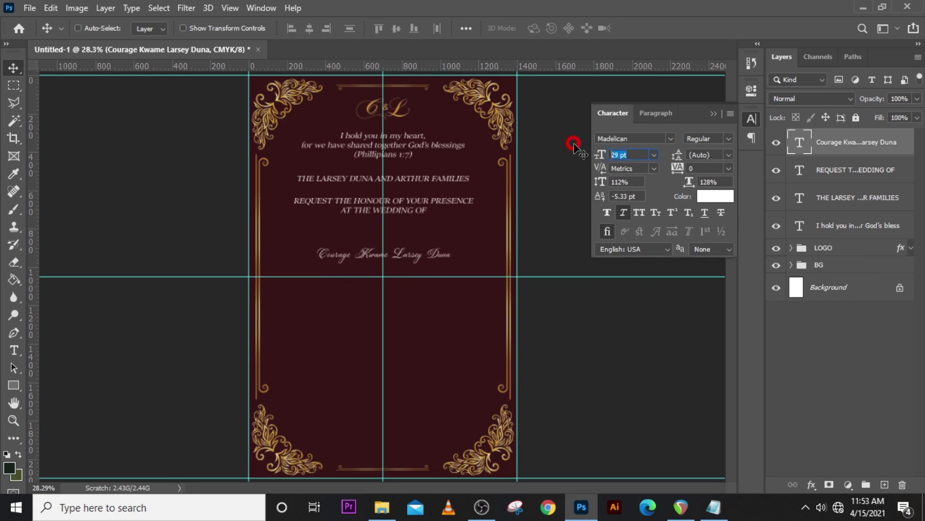
{"action": "type", "text": "50"}
{"action": "key", "text": "Return"}
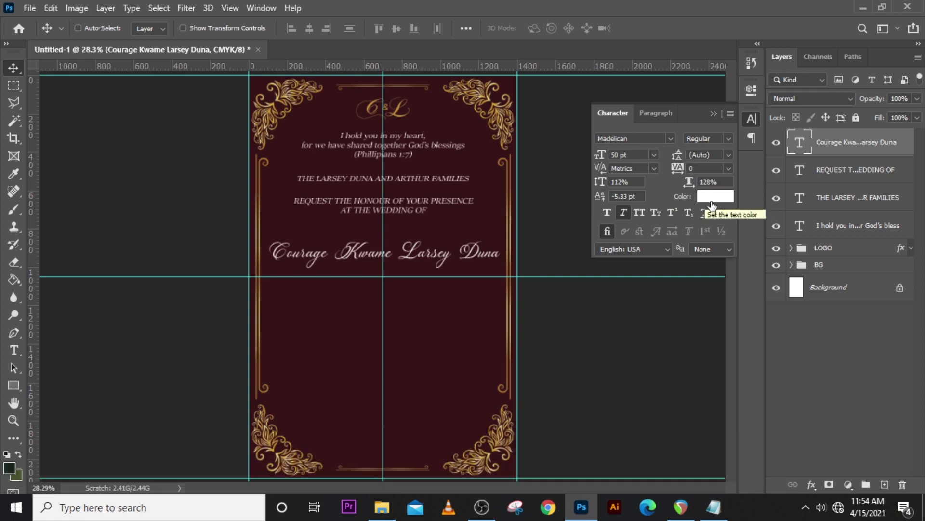
- Copy the LOGO group's gold gradient layer style onto the groom's name layer
{"action": "left_click", "coordinate": [386, 265]}
{"action": "left_click", "coordinate": [901, 247]}
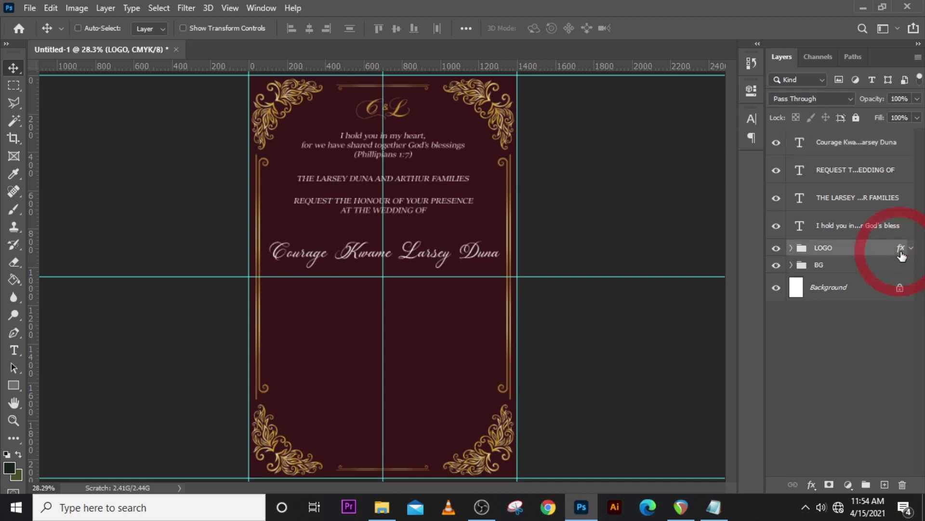
{"action": "right_click", "coordinate": [902, 247]}
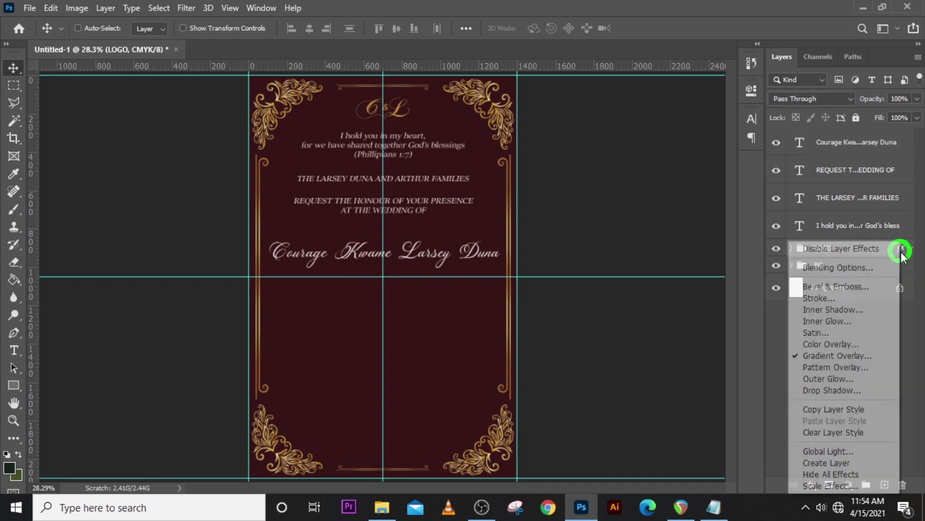
{"action": "left_click", "coordinate": [827, 409]}
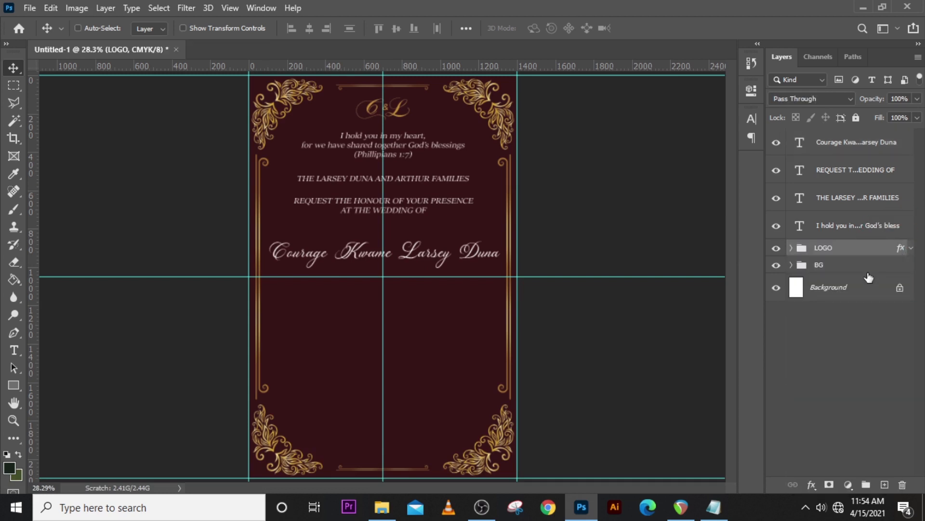
{"action": "left_click", "coordinate": [850, 145]}
{"action": "right_click", "coordinate": [851, 145]}
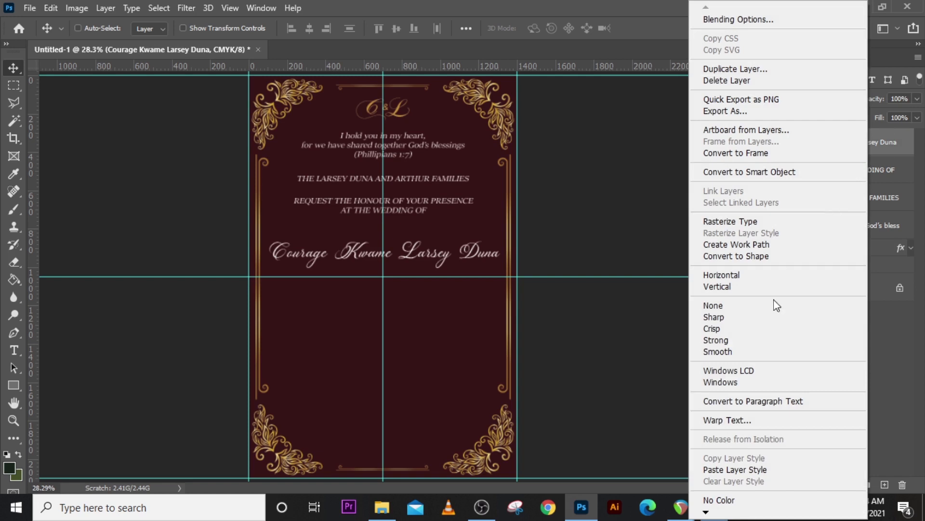
{"action": "left_click", "coordinate": [729, 469]}
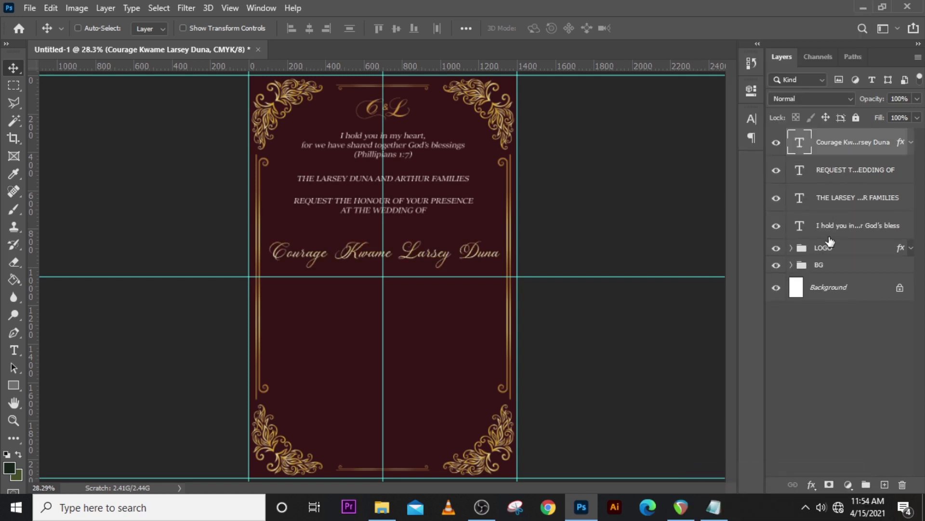
- Group the verse, families and request text layers and name the group TOP TEXT
{"action": "left_click", "coordinate": [829, 226]}
{"action": "left_click", "coordinate": [837, 163], "text": "shift"}
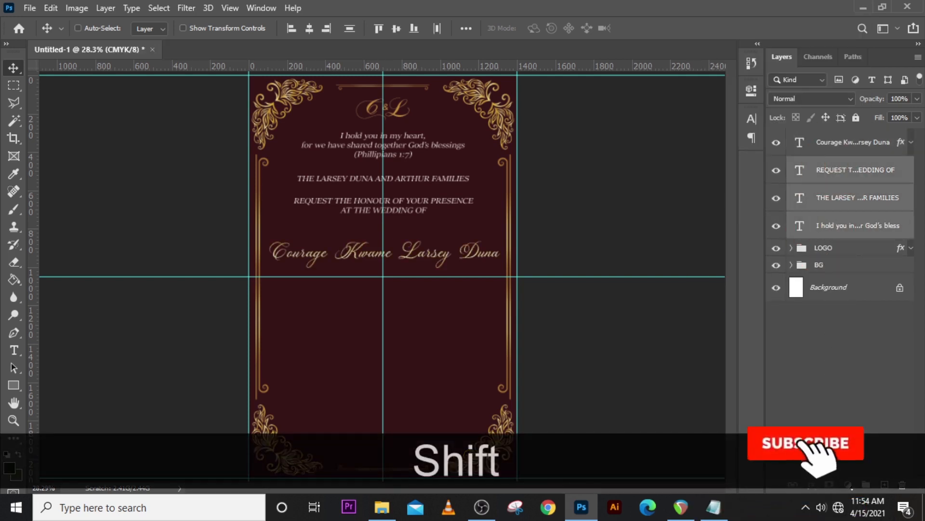
{"action": "key", "text": "ctrl+shift+g"}
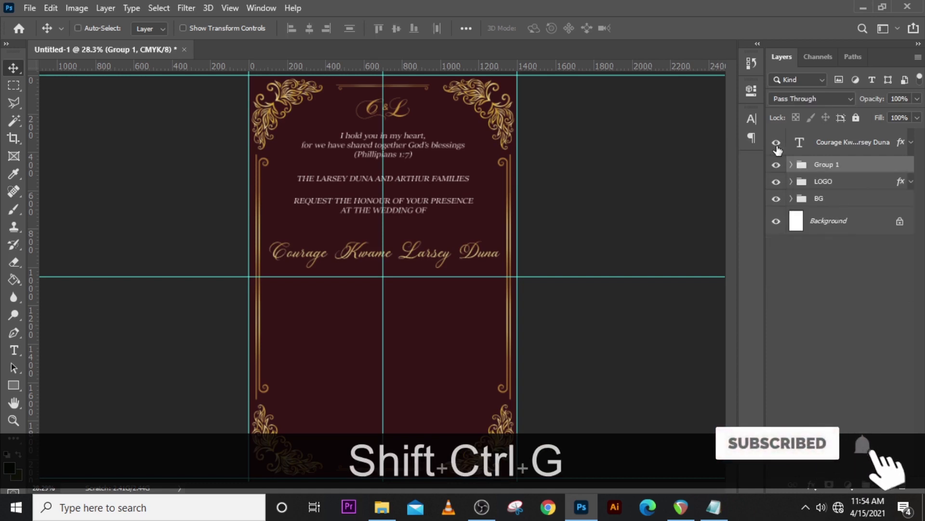
{"action": "double_click", "coordinate": [827, 164]}
{"action": "type", "text": "TOP TEXT"}
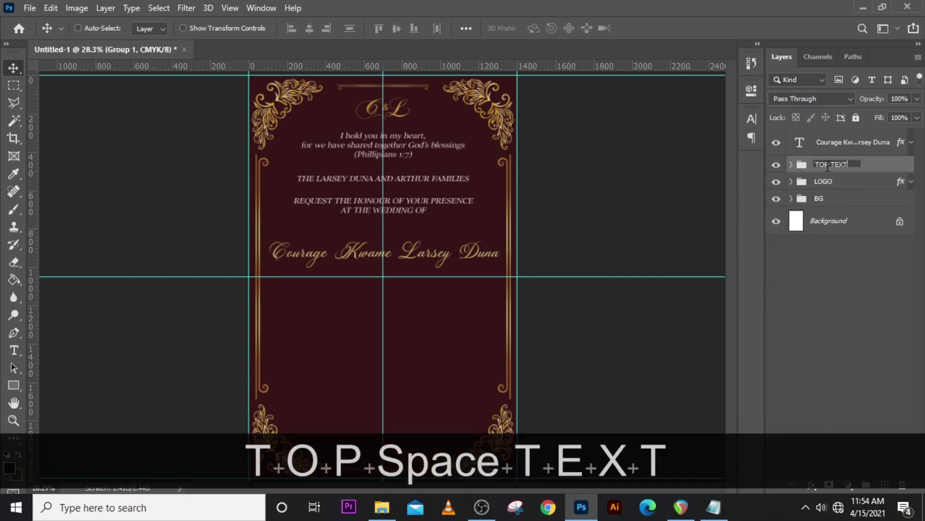
{"action": "key", "text": "Return"}
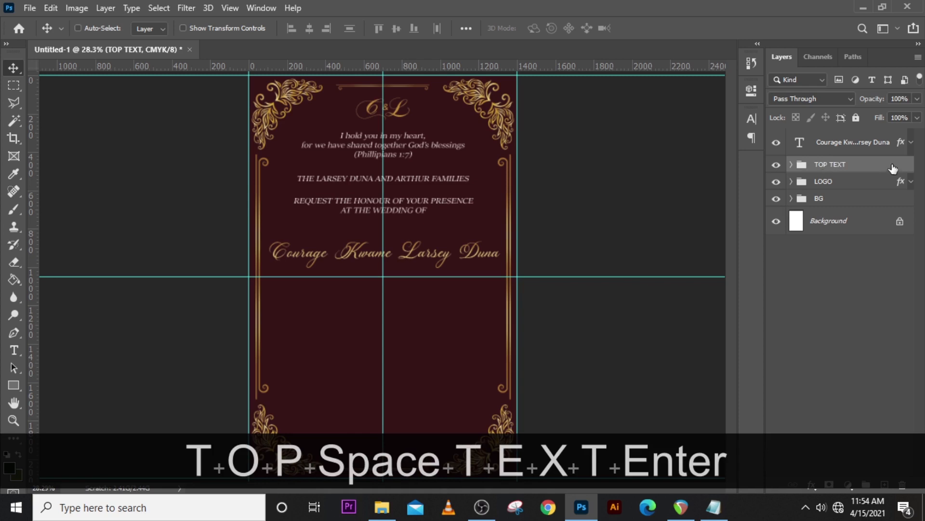
- Duplicate the groom's name layer and place the copy straight below it, under the horizontal guide
{"action": "left_click", "coordinate": [841, 144]}
{"action": "key", "text": "ctrl+j"}
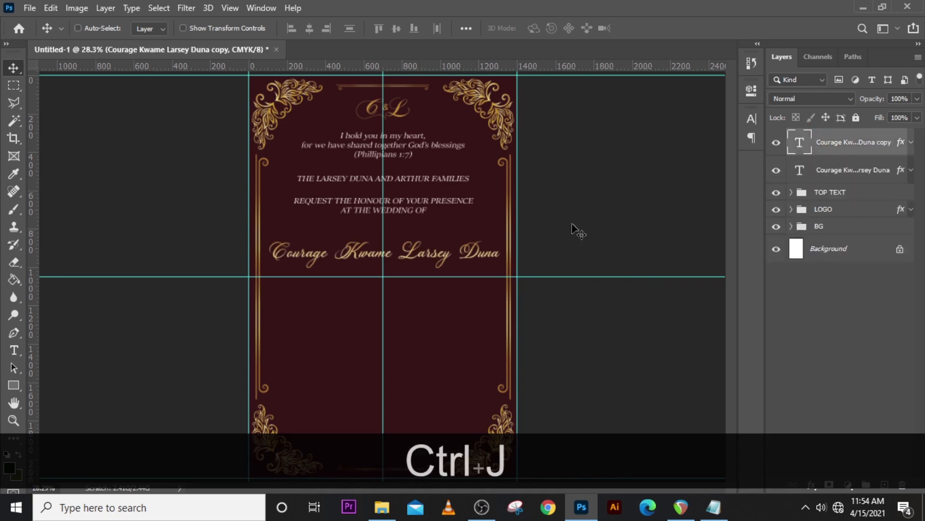
{"action": "left_click_drag", "start_coordinate": [413, 278], "coordinate": [410, 306]}
- Replace the duplicated name's text with the bride's full name copied from Notepad
{"action": "left_click", "coordinate": [713, 507]}
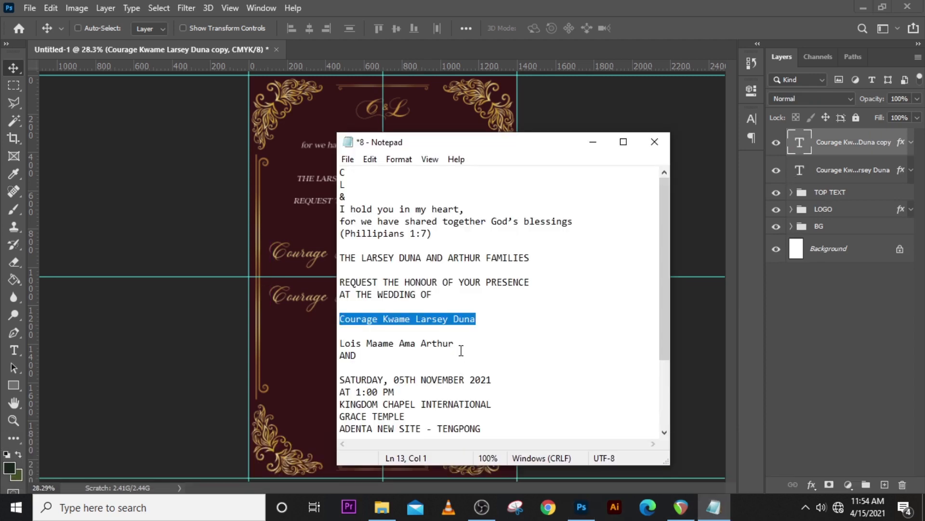
{"action": "left_click_drag", "start_coordinate": [455, 343], "coordinate": [340, 343]}
{"action": "key", "text": "ctrl+c"}
{"action": "left_click", "coordinate": [458, 6]}
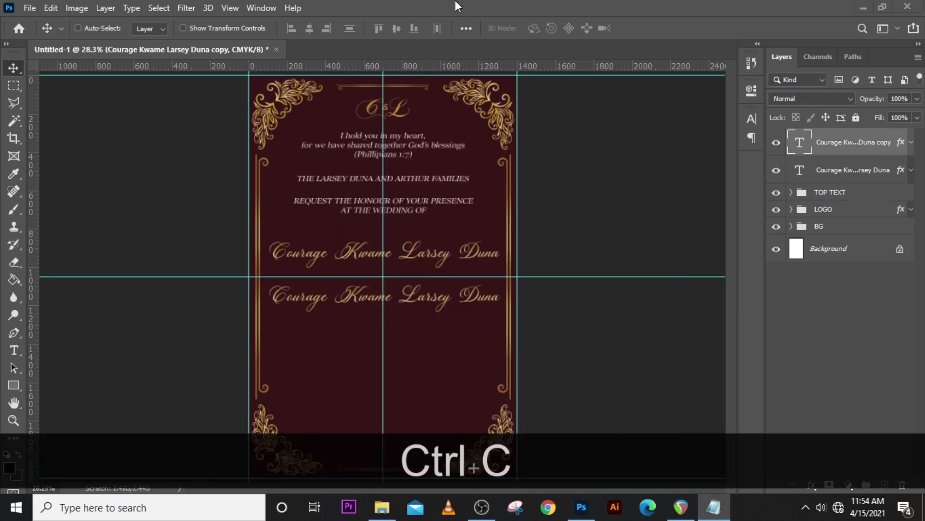
{"action": "double_click", "coordinate": [796, 143]}
{"action": "key", "text": "ctrl+v"}
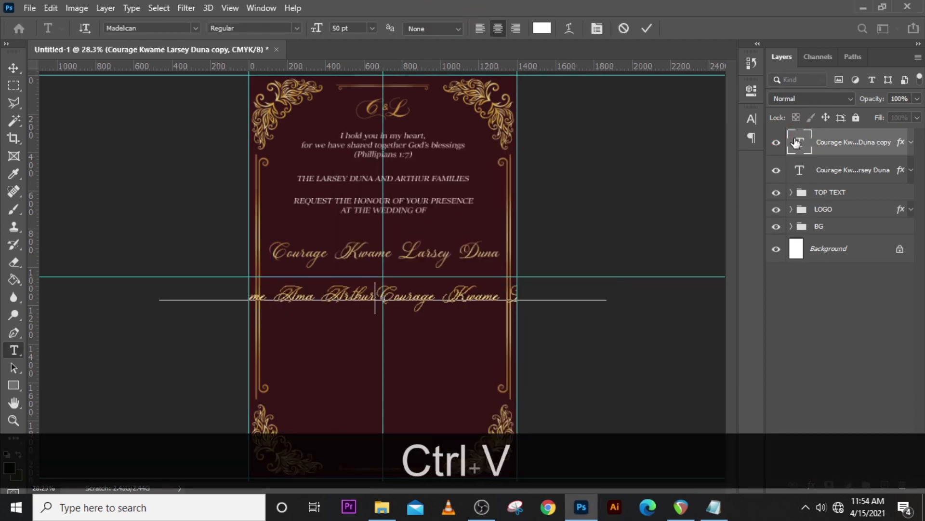
{"action": "double_click", "coordinate": [796, 143]}
{"action": "key", "text": "ctrl+v"}
{"action": "left_click", "coordinate": [13, 69]}
- Add a new text layer below the bride's name reading AND, copied from Notepad
{"action": "key", "text": "t"}
{"action": "left_click", "coordinate": [366, 355]}
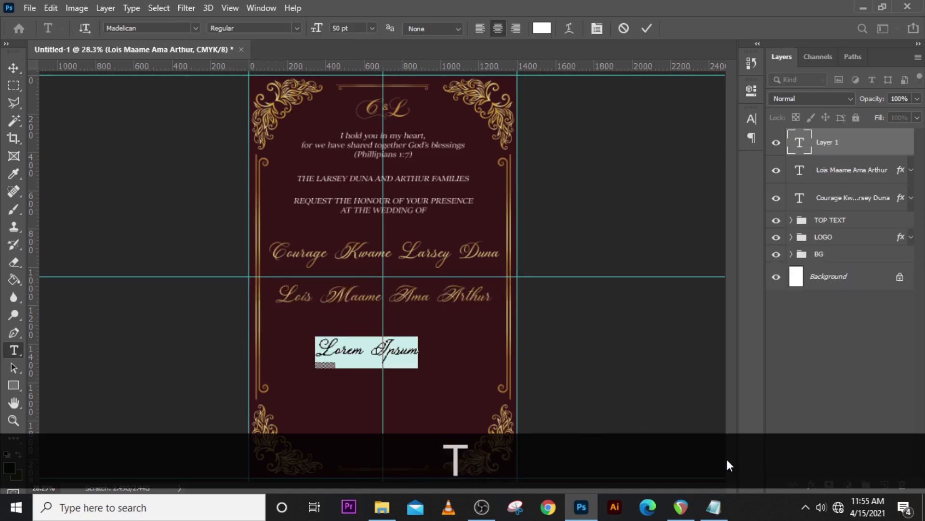
{"action": "left_click", "coordinate": [714, 507]}
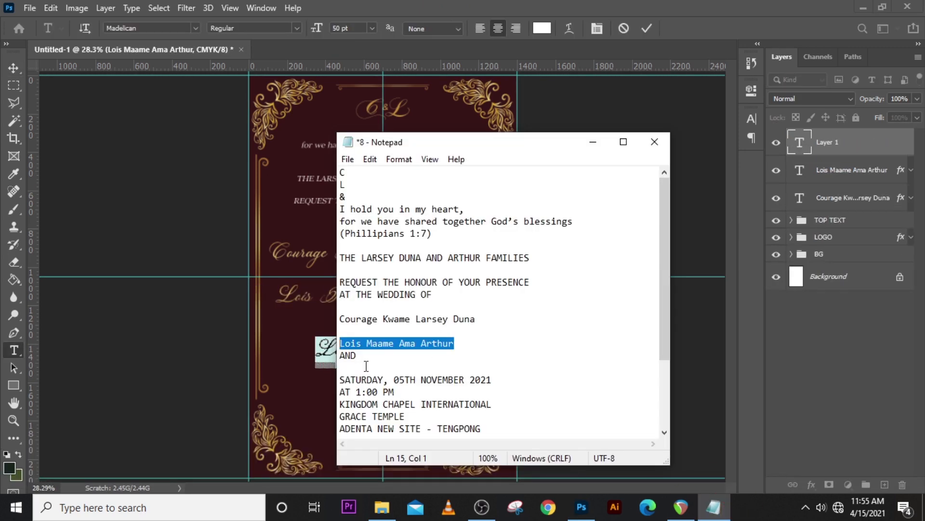
{"action": "left_click_drag", "start_coordinate": [366, 366], "coordinate": [329, 361]}
{"action": "key", "text": "ctrl+c"}
{"action": "left_click", "coordinate": [482, 7]}
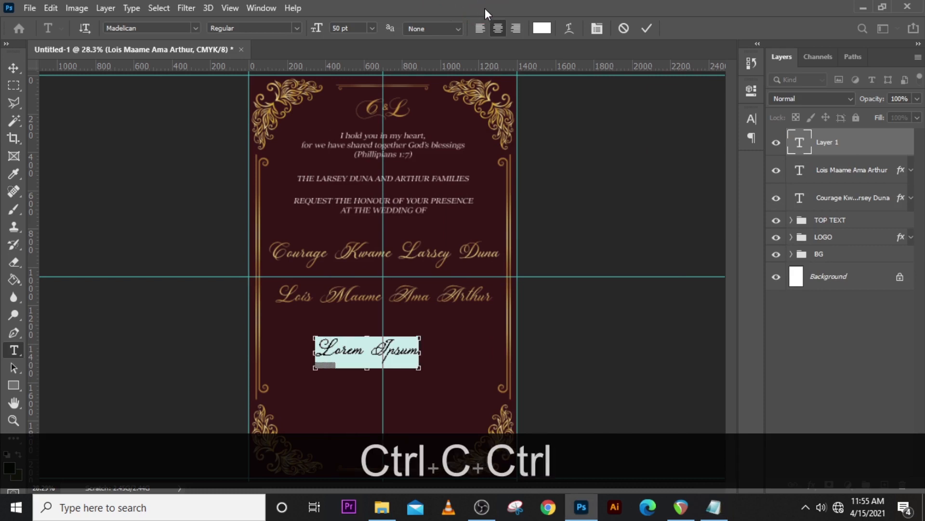
{"action": "key", "text": "ctrl+v"}
{"action": "left_click", "coordinate": [799, 152]}
- Set the AND text to the Sitka font at 29 pt
{"action": "left_click", "coordinate": [753, 118]}
{"action": "left_click", "coordinate": [671, 139]}
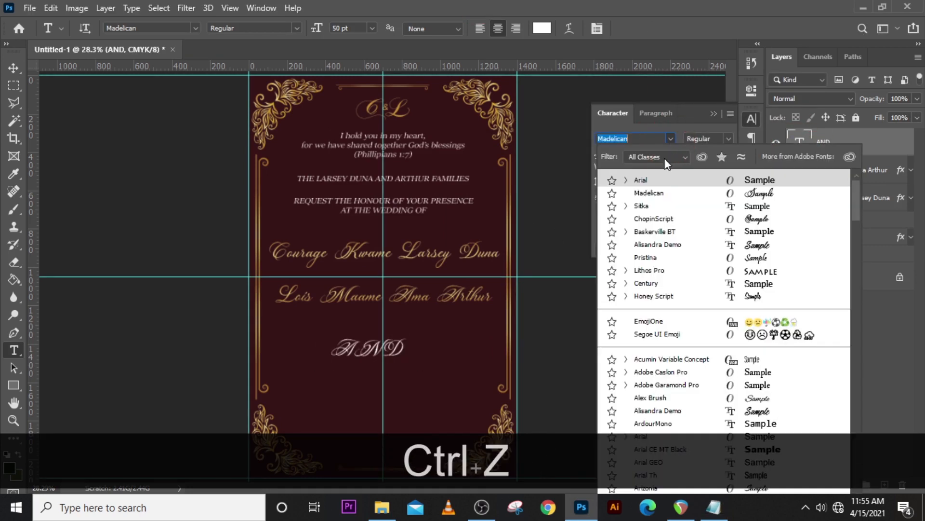
{"action": "left_click", "coordinate": [650, 207]}
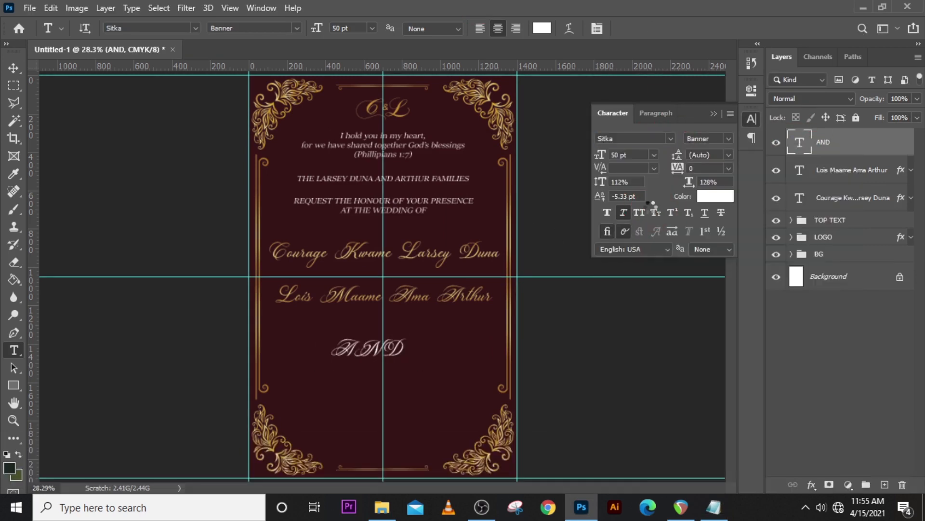
{"action": "left_click", "coordinate": [803, 142]}
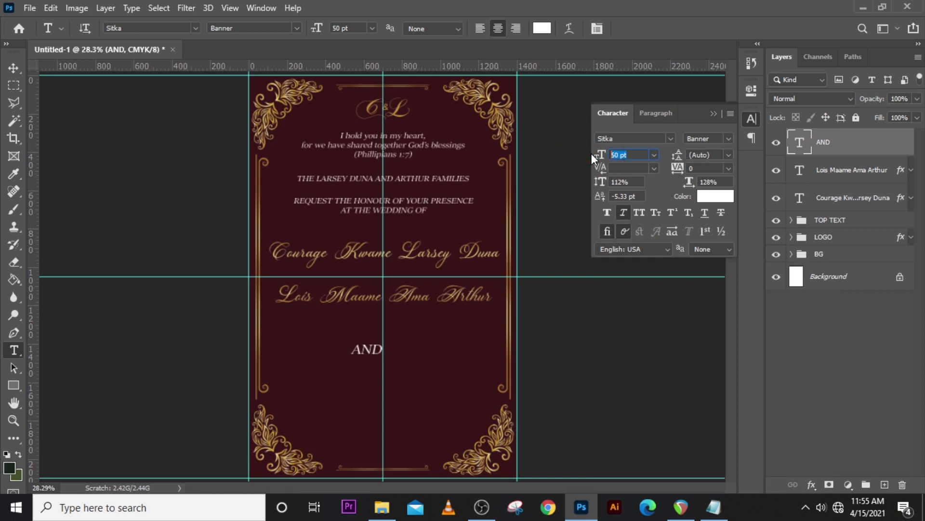
{"action": "type", "text": "29"}
{"action": "key", "text": "Return"}
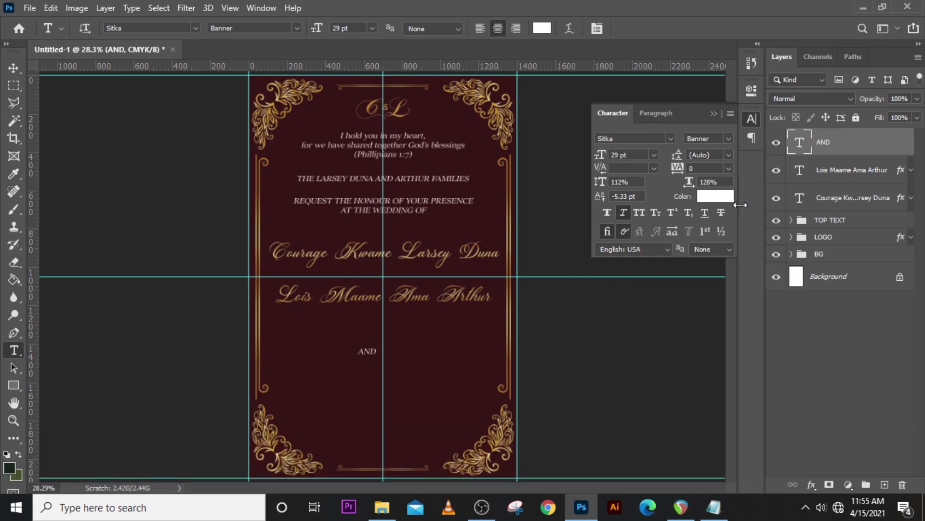
- Centre the AND text on the guide intersection between the two names and nudge it slightly upward
{"action": "left_click", "coordinate": [822, 140]}
{"action": "key", "text": "v"}
{"action": "left_click_drag", "start_coordinate": [380, 365], "coordinate": [379, 279]}
{"action": "key", "text": "ctrl+t"}
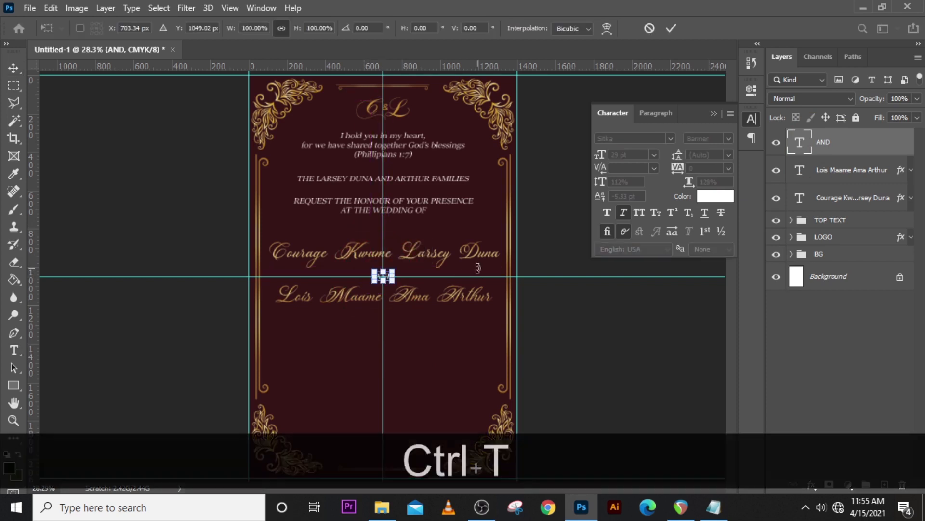
{"action": "key", "text": "ctrl+equal"}
{"action": "key", "text": "ctrl+equal"}
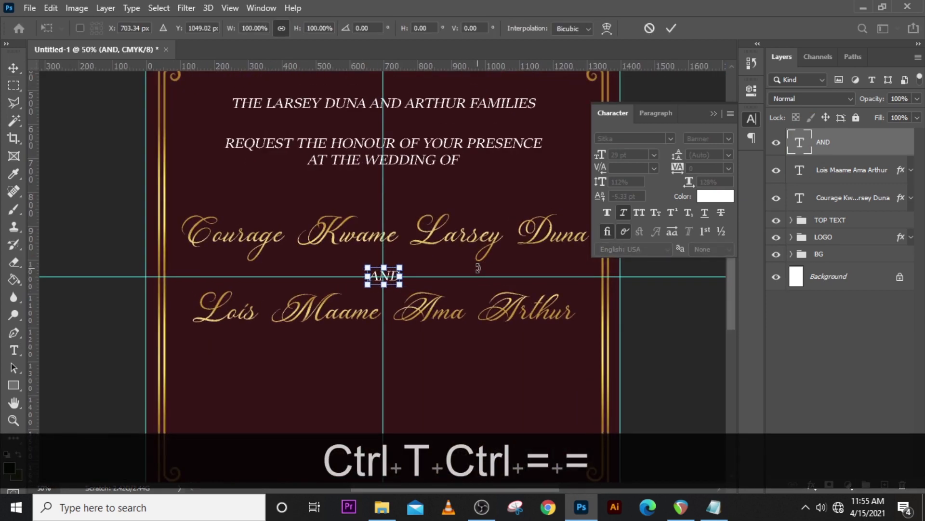
{"action": "key", "text": "Return"}
{"action": "key", "text": "Up"}
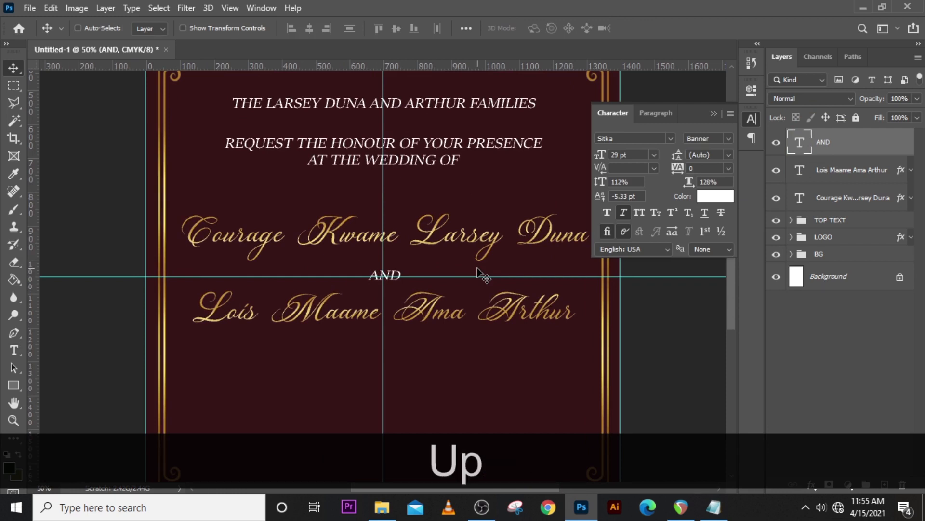
- Group the two name layers with the AND layer and name the group NAMES
{"action": "key", "text": "ctrl+0"}
{"action": "left_click", "coordinate": [839, 199], "text": "shift"}
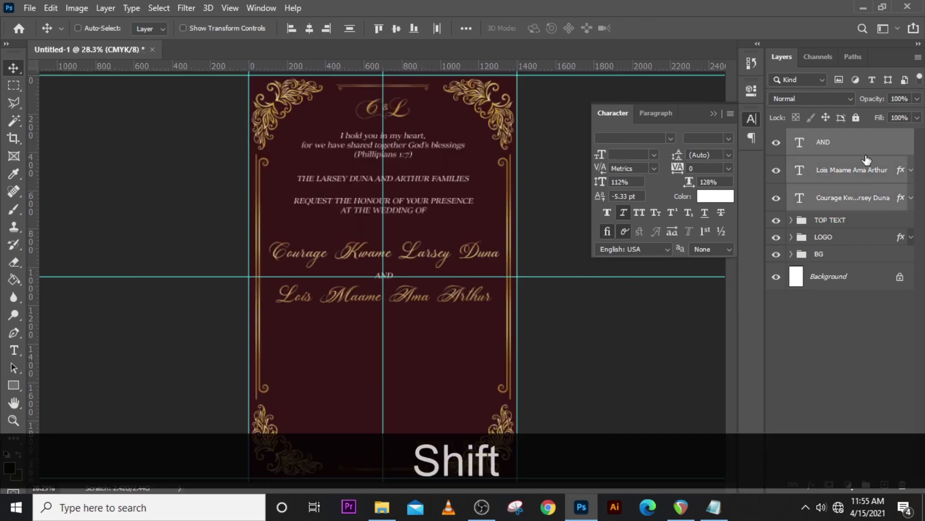
{"action": "key", "text": "ctrl+shift+g"}
{"action": "double_click", "coordinate": [829, 138]}
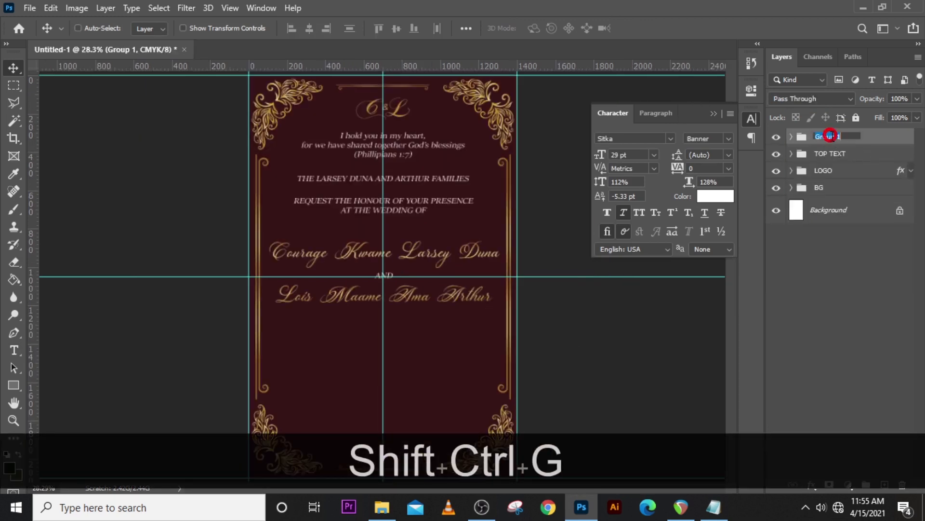
{"action": "key", "text": "Caps_Lock"}
{"action": "type", "text": "names"}
{"action": "key", "text": "Return"}
{"action": "double_click", "coordinate": [829, 137]}
{"action": "key", "text": "Caps_Lock"}
{"action": "type", "text": "NAMES"}
{"action": "key", "text": "Return"}
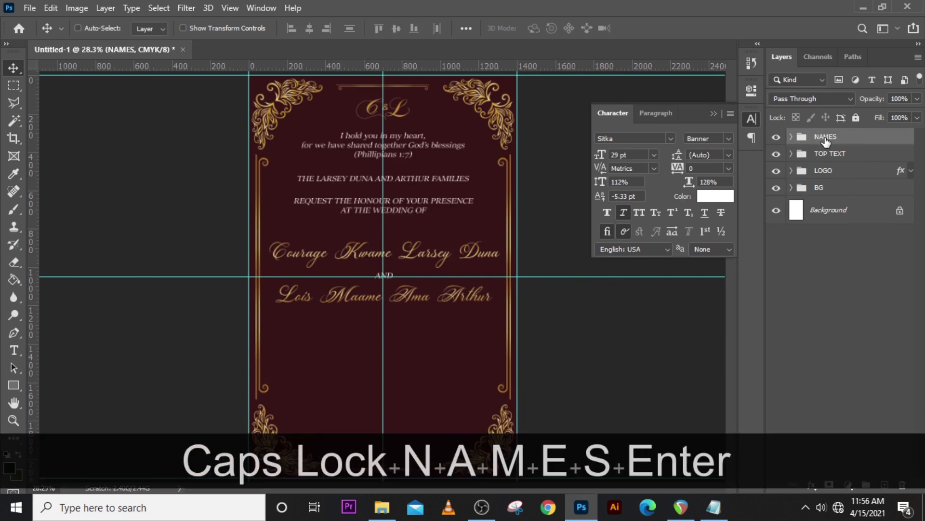
- Add a text layer below the bride's name with the date, time and venue lines copied from Notepad
{"action": "key", "text": "t"}
{"action": "left_click", "coordinate": [254, 275]}
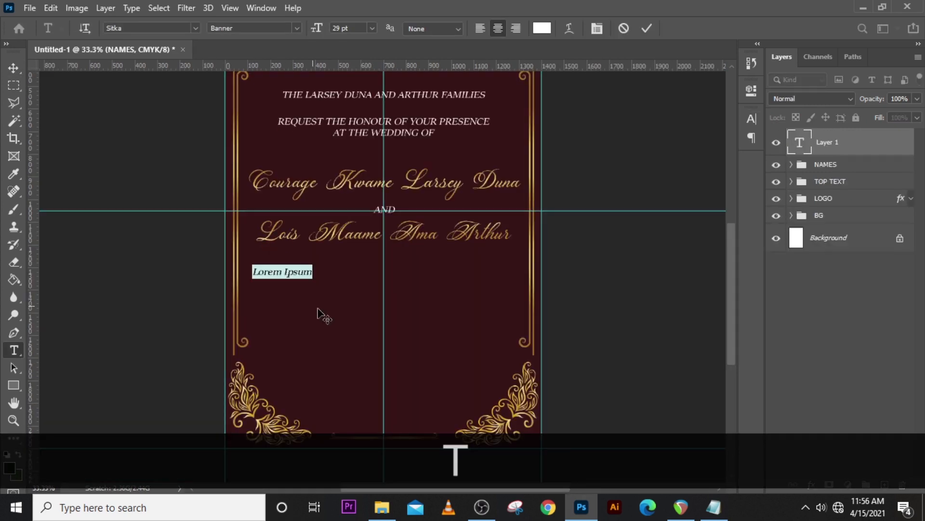
{"action": "key", "text": "alt+Tab"}
{"action": "key", "text": "ctrl+c"}
{"action": "key", "text": "alt+Tab"}
{"action": "key", "text": "ctrl+v"}
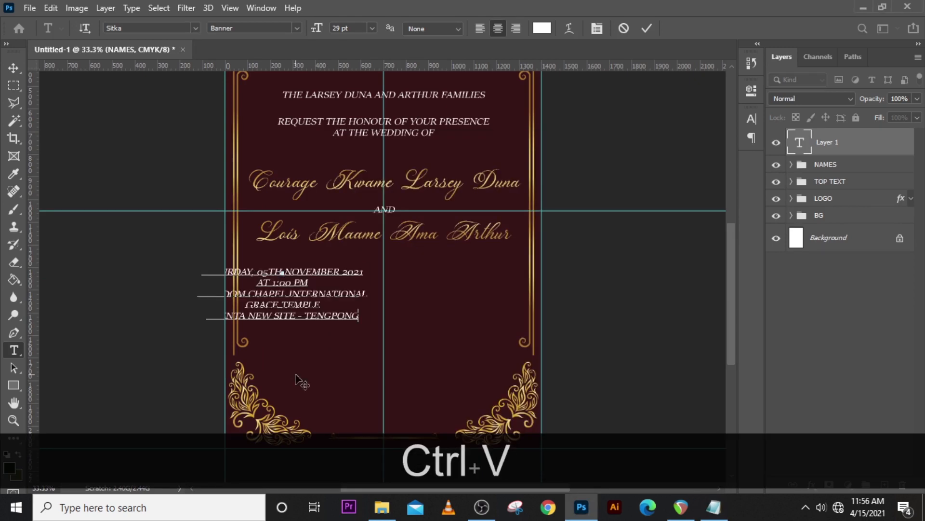
{"action": "left_click", "coordinate": [821, 143]}
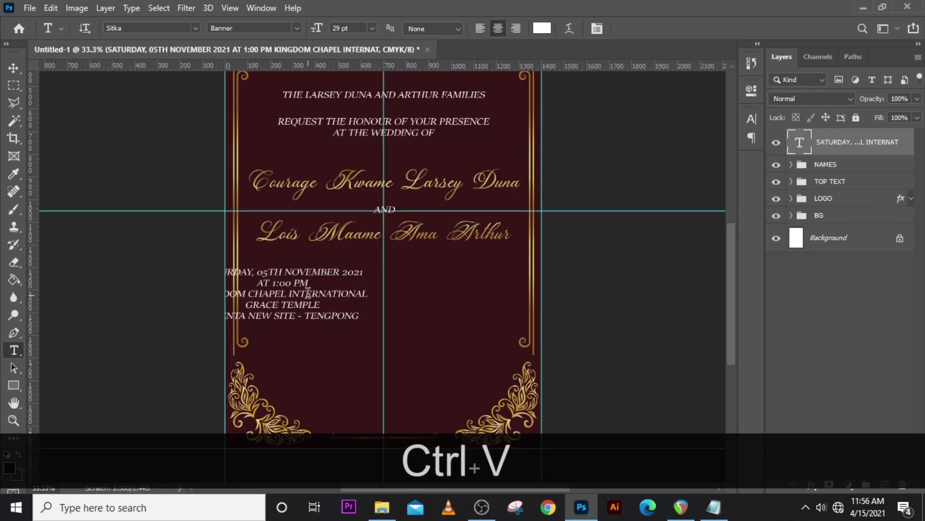
- Centre the date and venue text on the vertical guide and move it close below the bride's name
{"action": "key", "text": "v"}
{"action": "left_click_drag", "start_coordinate": [308, 303], "coordinate": [410, 310]}
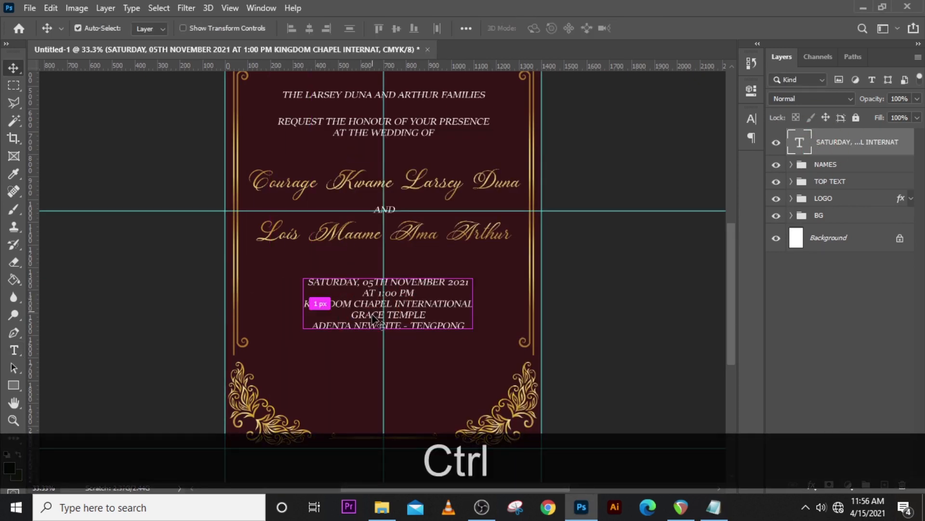
{"action": "key", "text": "ctrl+t"}
{"action": "key", "text": "Left"}
{"action": "key", "text": "Left"}
{"action": "key", "text": "Left"}
{"action": "key", "text": "Left"}
{"action": "key", "text": "Left"}
{"action": "key", "text": "Left"}
{"action": "key", "text": "shift+Up"}
{"action": "key", "text": "shift+Up"}
{"action": "key", "text": "shift+Up"}
{"action": "key", "text": "shift+Up"}
{"action": "key", "text": "shift+Up"}
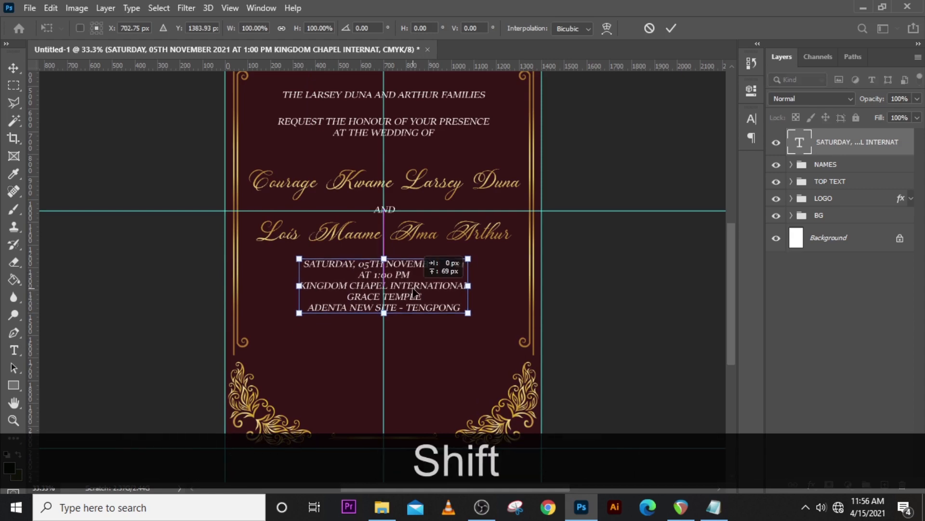
{"action": "key", "text": "shift+Return"}
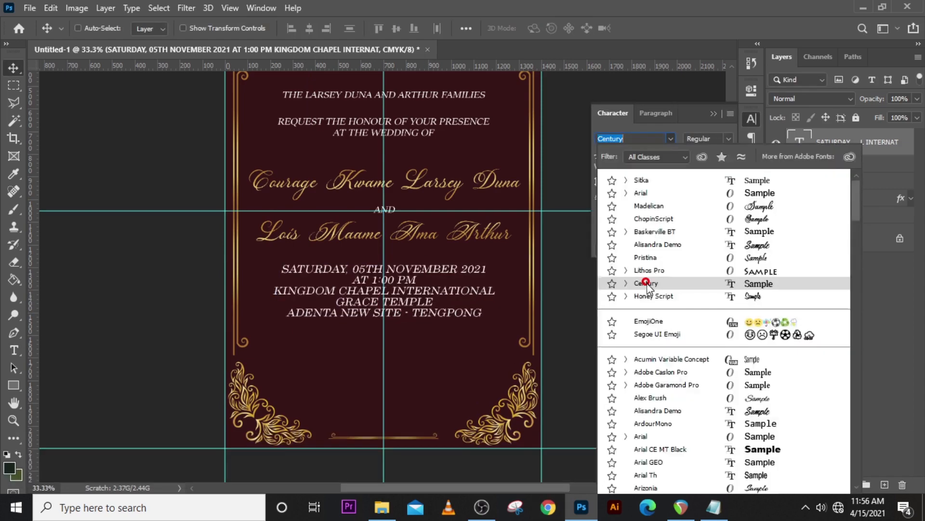
- Set the date and venue text to the Century font at 27 pt
{"action": "left_click", "coordinate": [671, 197]}
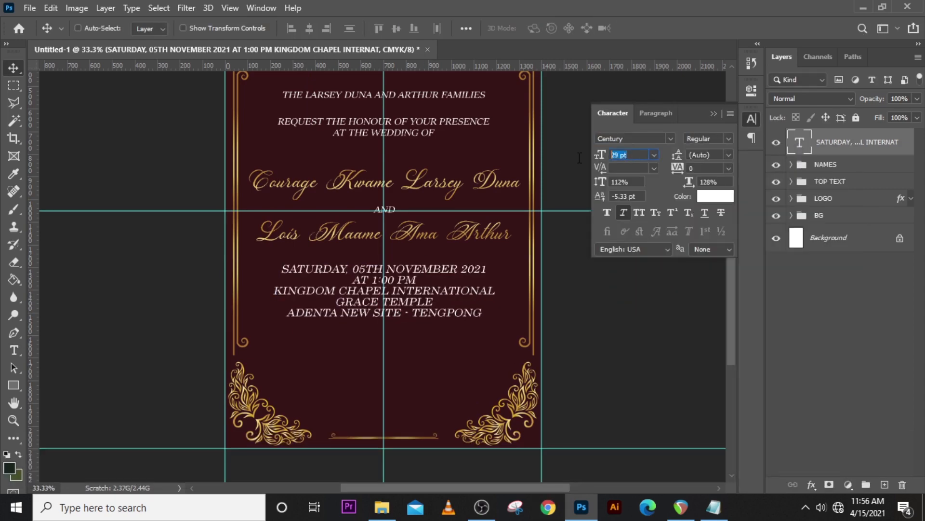
{"action": "type", "text": "27"}
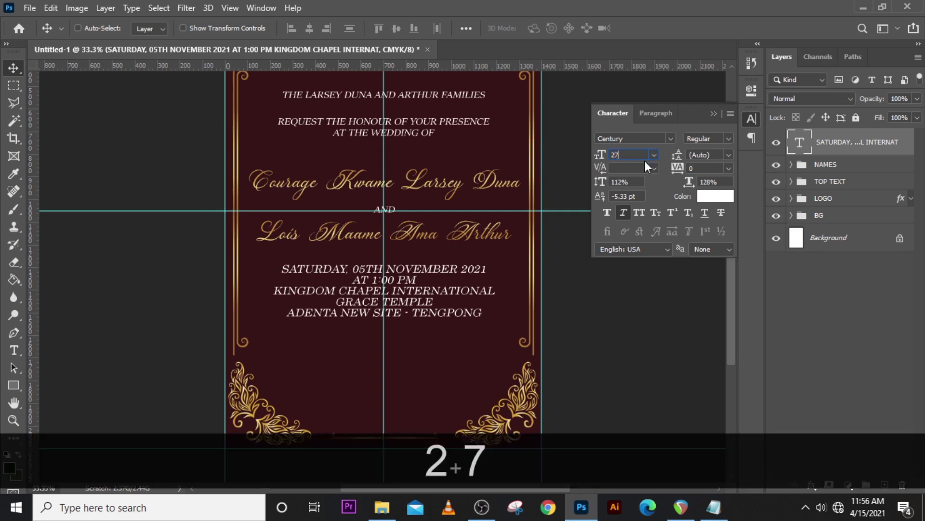
{"action": "key", "text": "Return"}
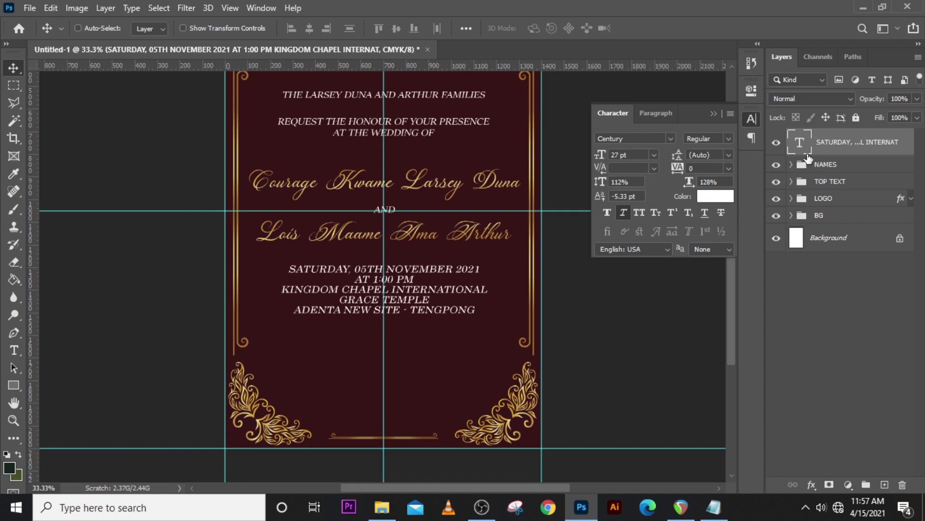
- Group the date and venue layer, name the group DATE TIME and collapse it
{"action": "key", "text": "t"}
{"action": "key", "text": "ctrl+g"}
{"action": "double_click", "coordinate": [826, 137]}
{"action": "key", "text": "Caps_Lock"}
{"action": "type", "text": "DATE TIME"}
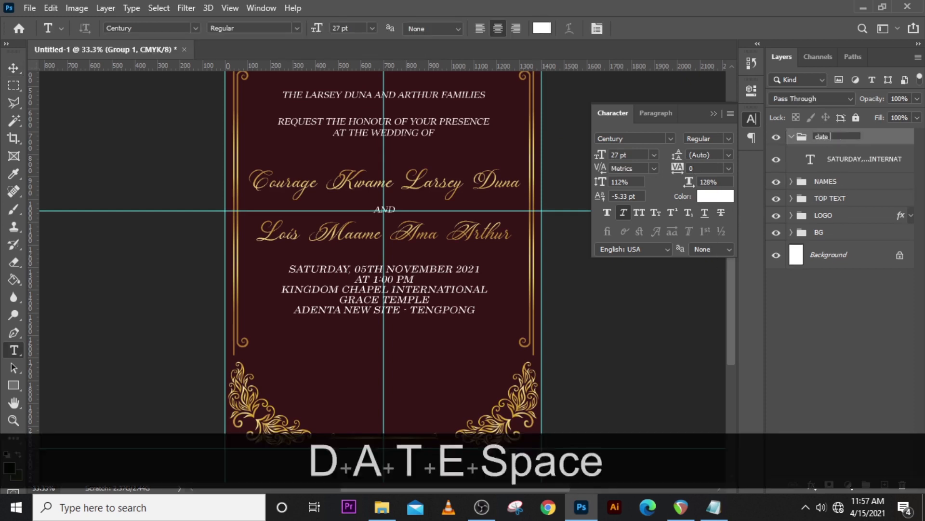
{"action": "key", "text": "Return"}
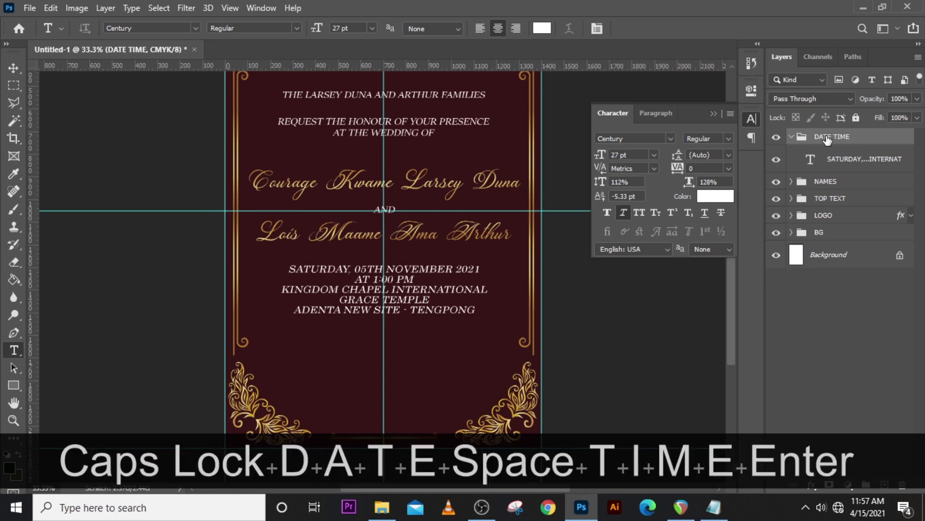
{"action": "left_click", "coordinate": [791, 138]}
- Add an Rsvp text layer copied from Notepad and centre it below the venue lines
{"action": "left_click", "coordinate": [326, 353]}
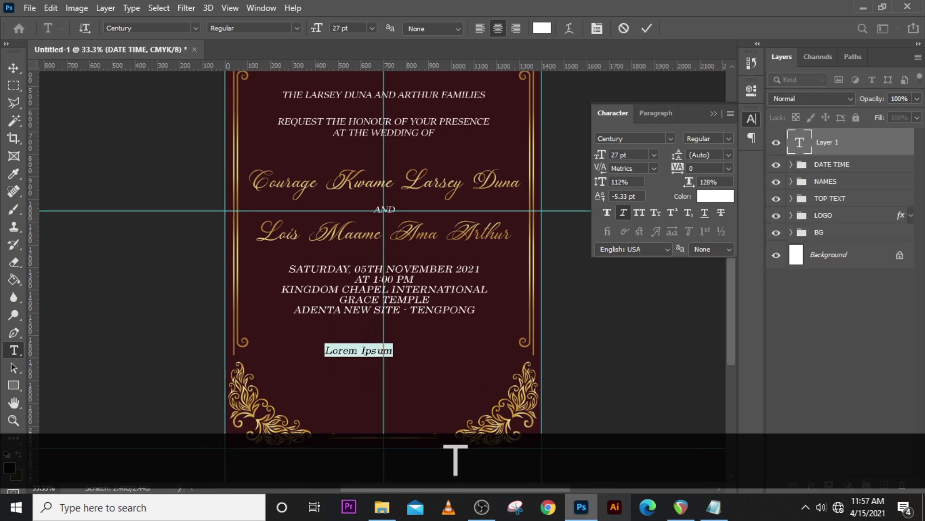
{"action": "left_click", "coordinate": [714, 507]}
{"action": "scroll", "coordinate": [488, 384], "scroll_direction": "down", "scroll_amount": 3}
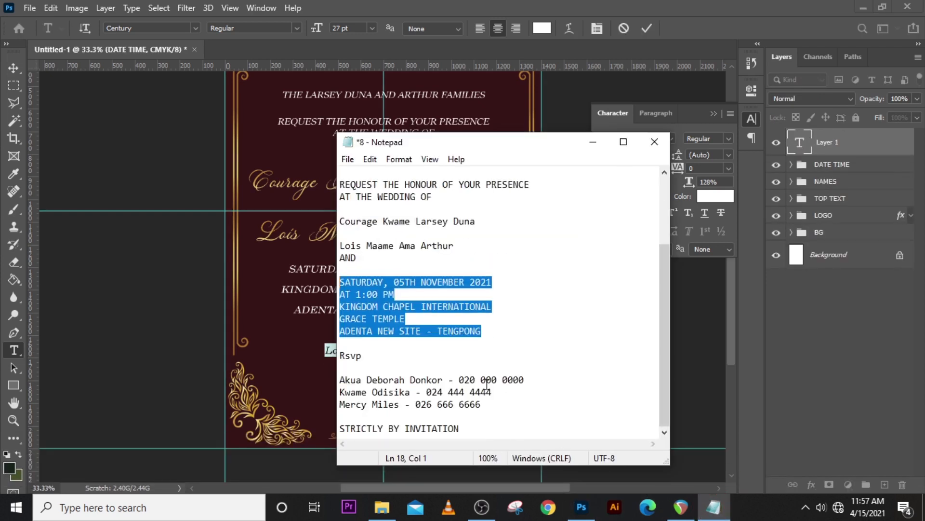
{"action": "left_click_drag", "start_coordinate": [381, 361], "coordinate": [338, 360]}
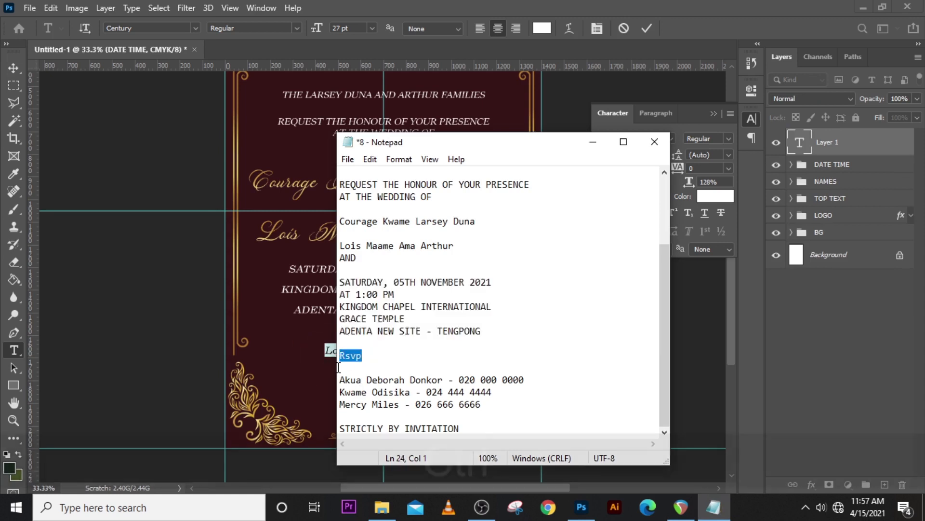
{"action": "key", "text": "ctrl+c"}
{"action": "left_click", "coordinate": [431, 6]}
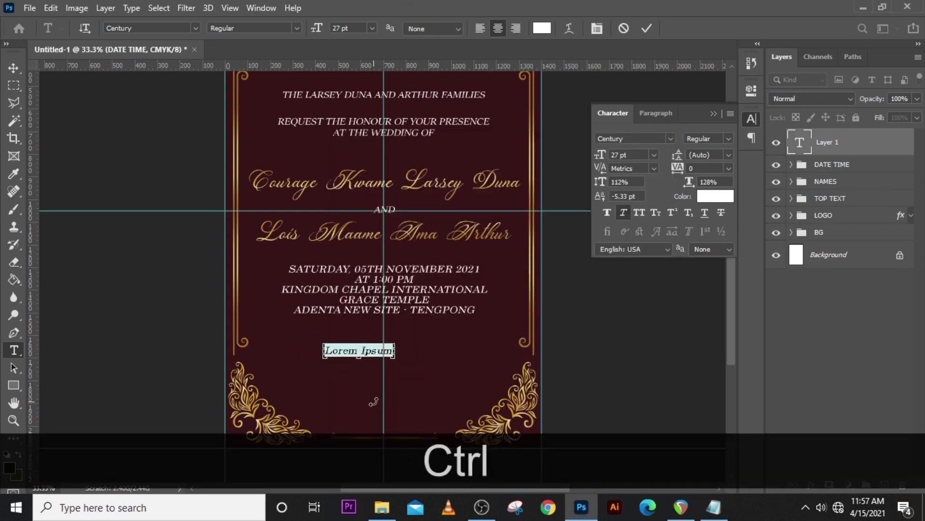
{"action": "key", "text": "ctrl+v"}
{"action": "left_click", "coordinate": [836, 145]}
{"action": "key", "text": "v"}
{"action": "left_click_drag", "start_coordinate": [364, 346], "coordinate": [388, 333]}
- Set the Rsvp text to the Madelican font at 50 pt
{"action": "left_click", "coordinate": [670, 139]}
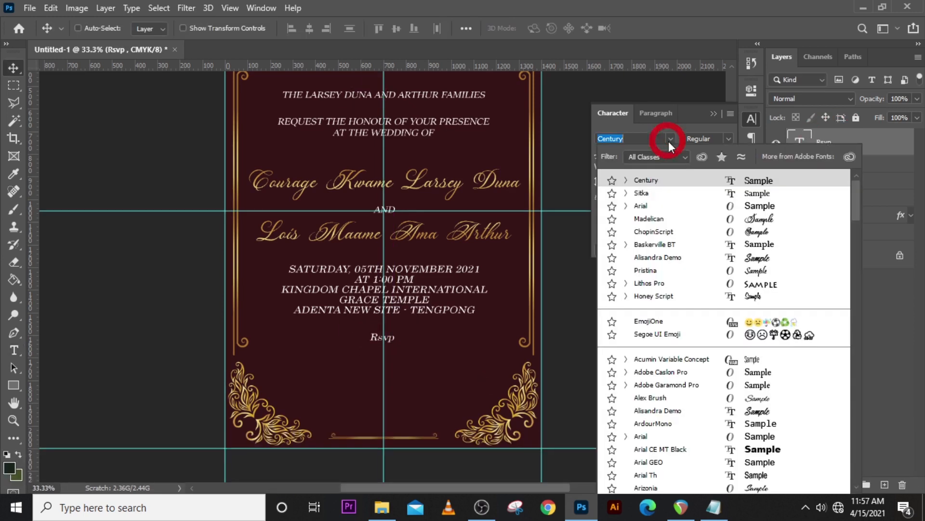
{"action": "left_click", "coordinate": [651, 217]}
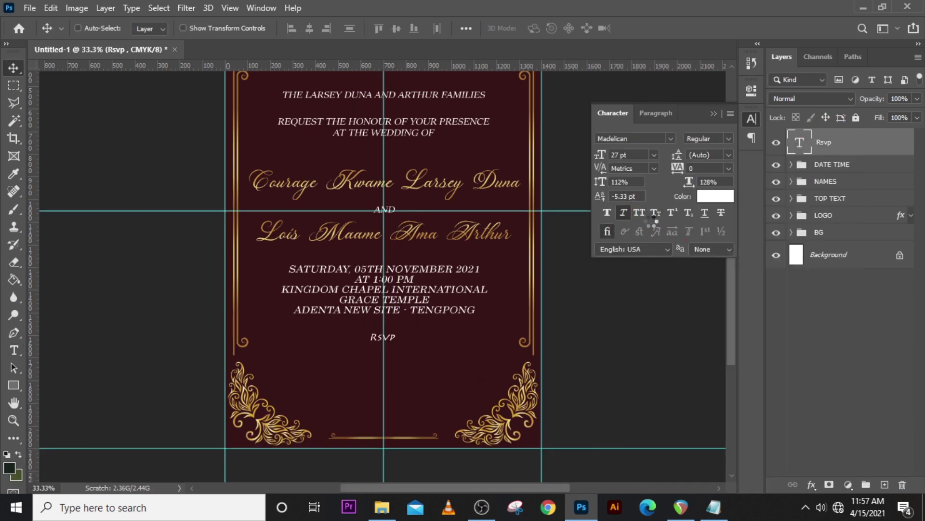
{"action": "left_click", "coordinate": [633, 155]}
{"action": "type", "text": "50"}
{"action": "key", "text": "Return"}
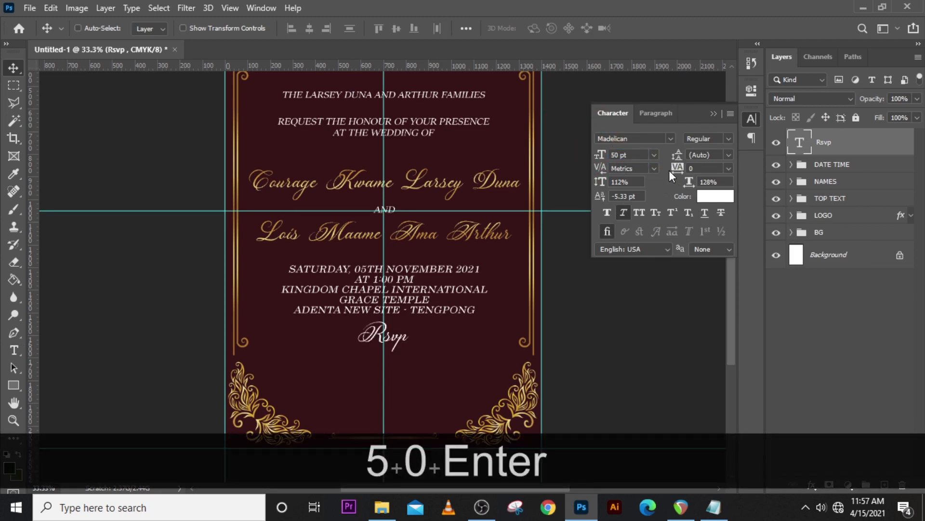
- Paste the copied gold gradient layer style onto the Rsvp layer and collapse the character settings
{"action": "right_click", "coordinate": [893, 152]}
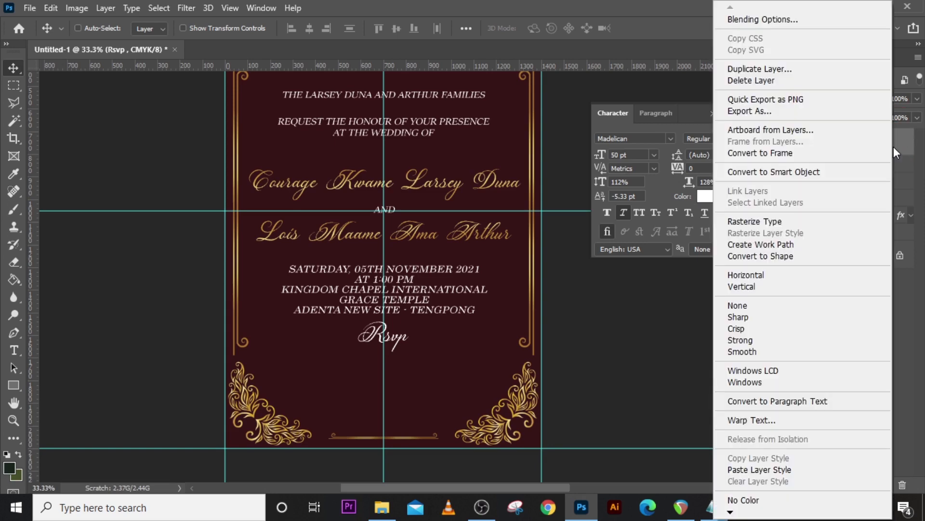
{"action": "left_click", "coordinate": [750, 467]}
{"action": "left_click", "coordinate": [714, 112]}
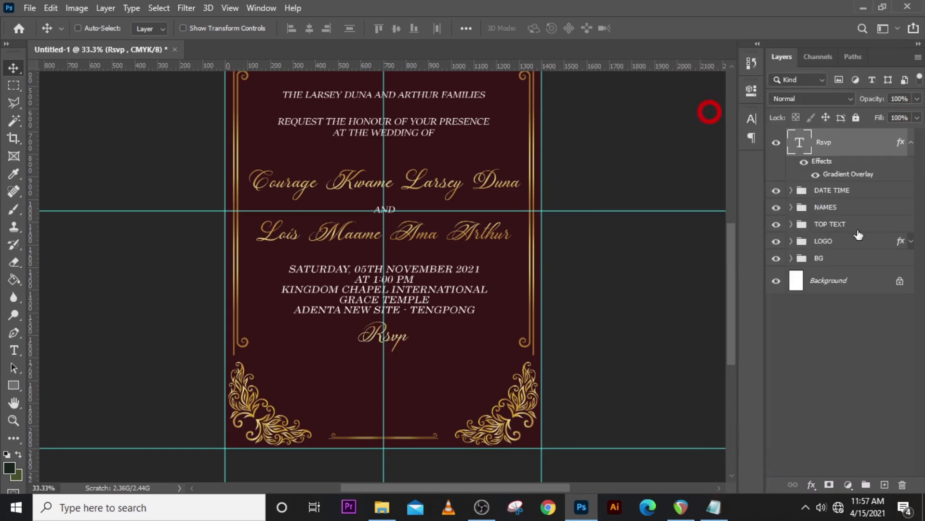
- Add a text layer below Rsvp with the three contact names and phone numbers copied from Notepad
{"action": "left_click", "coordinate": [713, 507]}
{"action": "left_click_drag", "start_coordinate": [490, 412], "coordinate": [340, 379]}
{"action": "key", "text": "ctrl+c"}
{"action": "left_click", "coordinate": [593, 141]}
{"action": "key", "text": "t"}
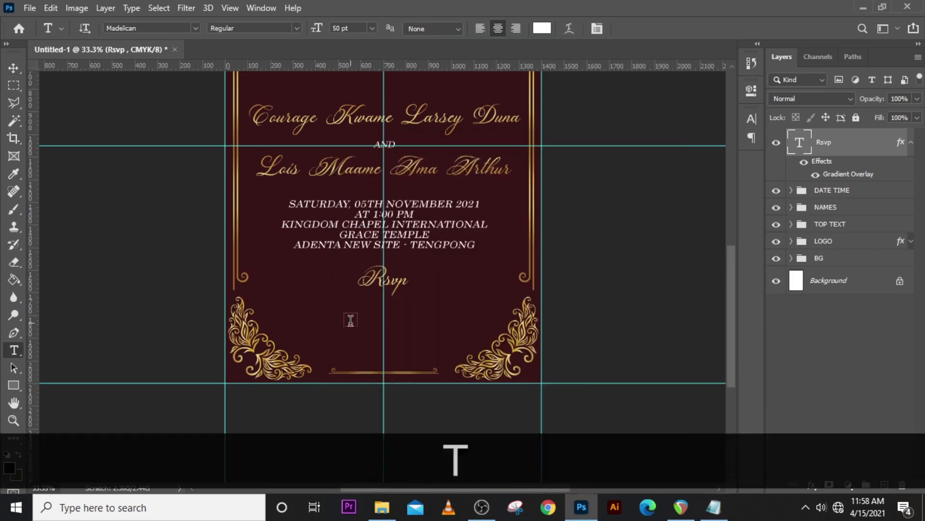
{"action": "left_click", "coordinate": [351, 321]}
{"action": "key", "text": "ctrl+v"}
{"action": "key", "text": "ctrl+Return"}
- Set the contact names and phone numbers text to the Century font at 27 pt
{"action": "left_click", "coordinate": [752, 119]}
{"action": "left_click", "coordinate": [671, 140]}
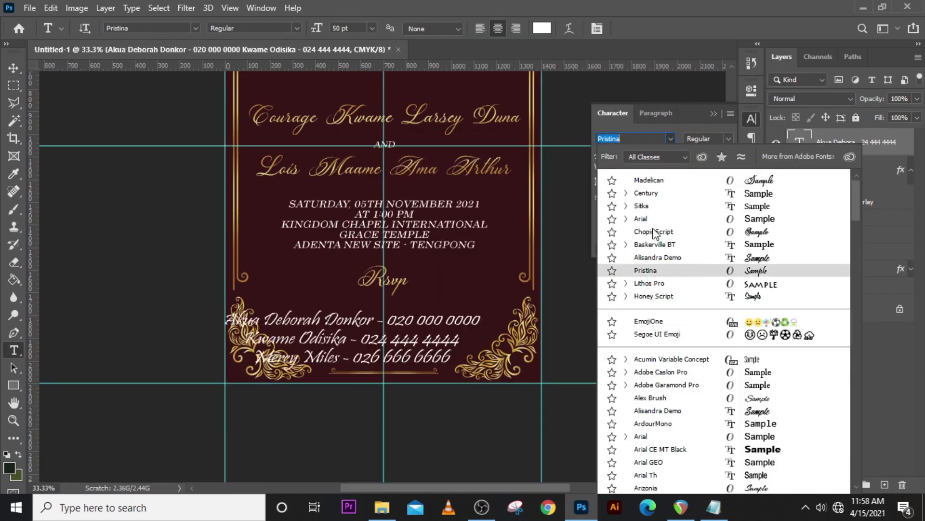
{"action": "left_click", "coordinate": [646, 193]}
{"action": "left_click_drag", "start_coordinate": [632, 155], "coordinate": [592, 150]}
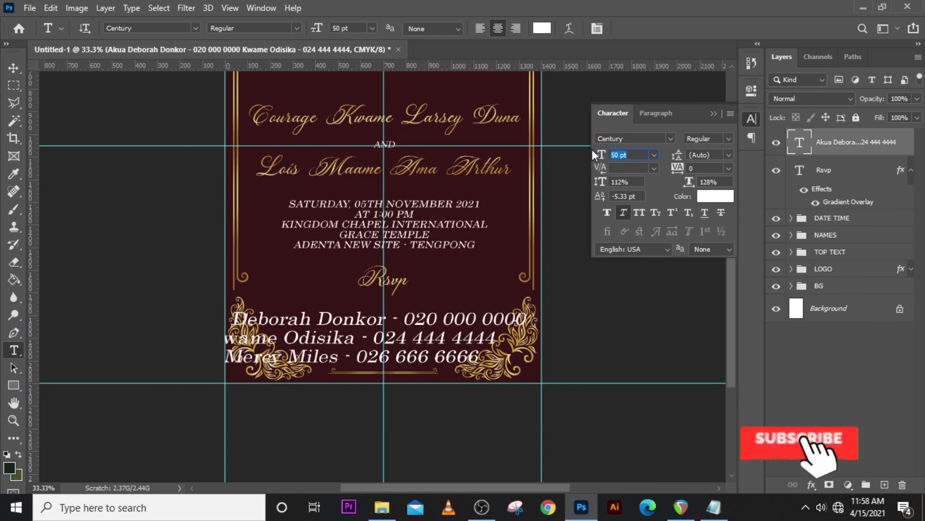
{"action": "type", "text": "27"}
{"action": "key", "text": "Return"}
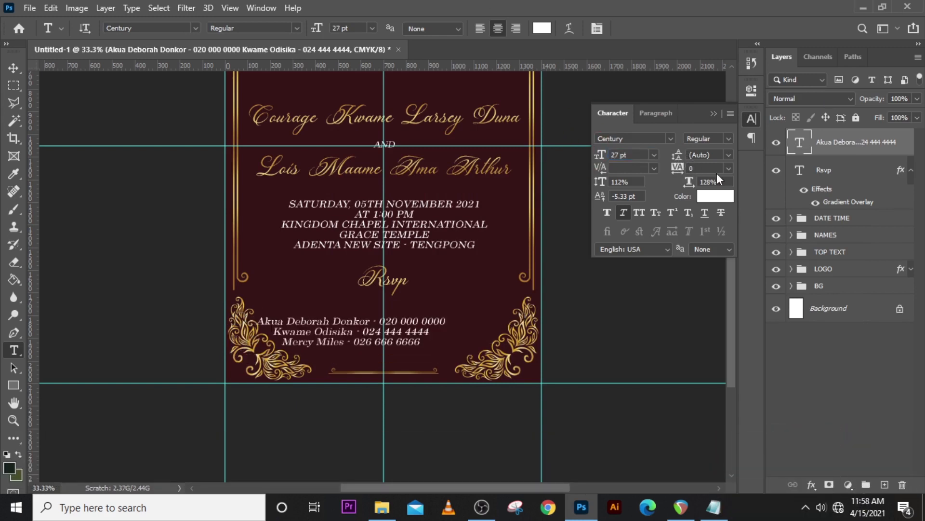
- Move the three contact lines up directly below Rsvp and centre them on the vertical guide
{"action": "left_click", "coordinate": [801, 151]}
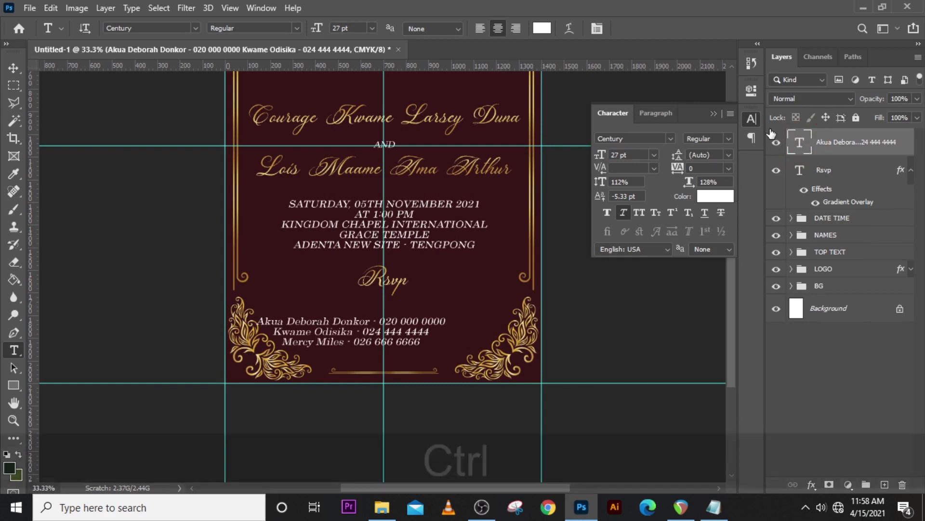
{"action": "key", "text": "ctrl+t"}
{"action": "left_click_drag", "start_coordinate": [413, 333], "coordinate": [442, 312]}
{"action": "key", "text": "Right"}
{"action": "key", "text": "Right"}
{"action": "key", "text": "Left"}
{"action": "key", "text": "Return"}
{"action": "key", "text": "Up"}
{"action": "key", "text": "Up"}
{"action": "key", "text": "Up"}
- Duplicate the contact text layer and place the copy straight below the original lines
{"action": "key", "text": "ctrl+j"}
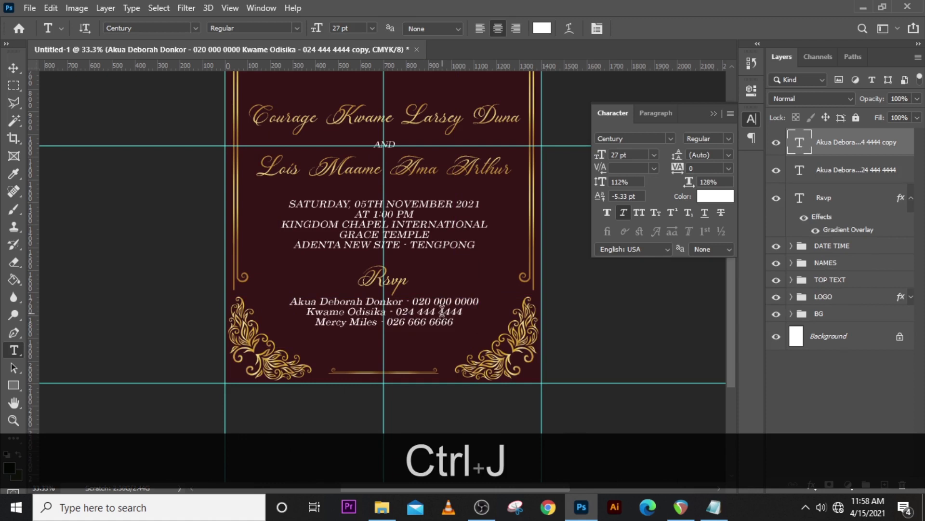
{"action": "key", "text": "v"}
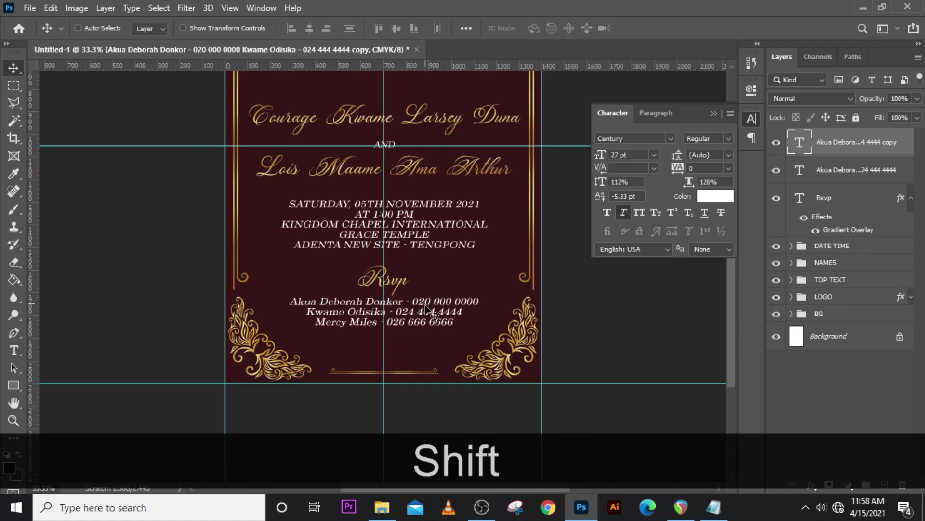
{"action": "left_click_drag", "start_coordinate": [426, 307], "coordinate": [426, 346]}
- Replace the duplicated contact text with STRICTLY BY INVITATION, copied from Notepad
{"action": "left_click", "coordinate": [714, 507]}
{"action": "left_click_drag", "start_coordinate": [460, 428], "coordinate": [323, 431]}
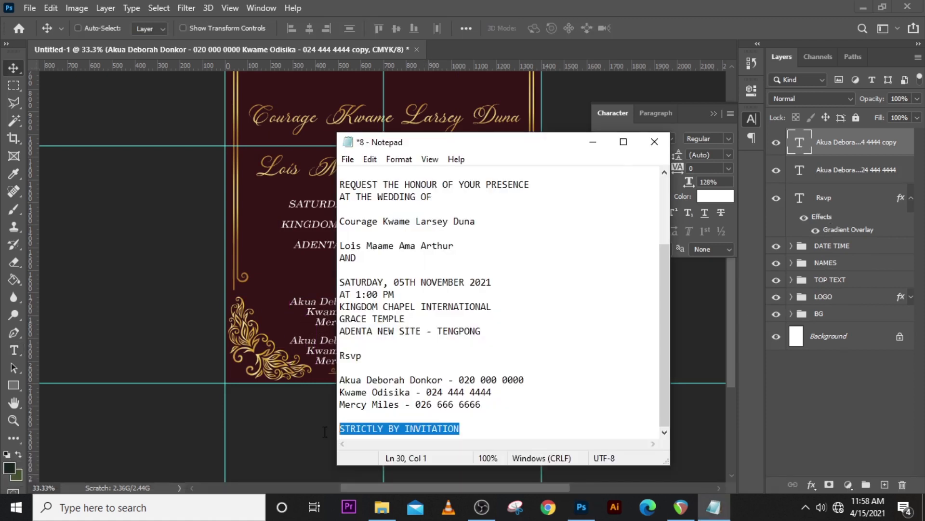
{"action": "key", "text": "ctrl+c"}
{"action": "left_click", "coordinate": [341, 5]}
{"action": "double_click", "coordinate": [795, 141]}
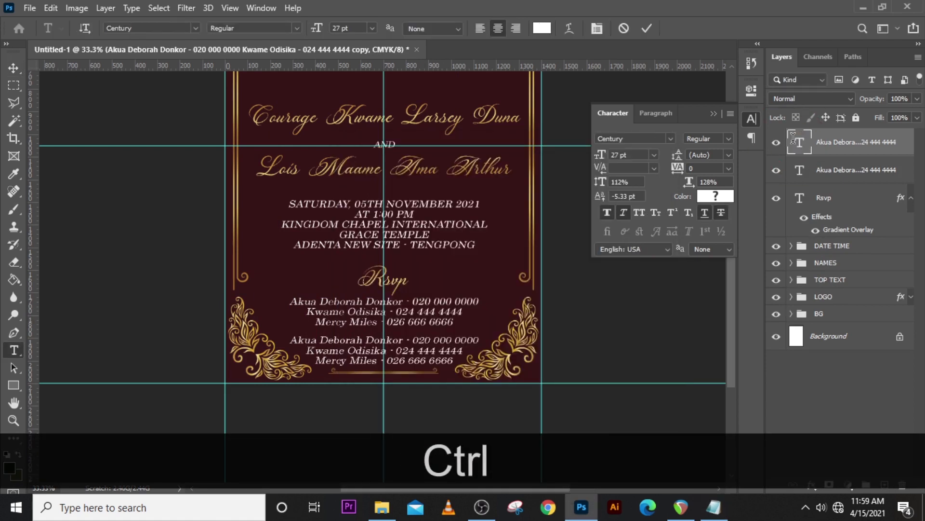
{"action": "key", "text": "ctrl+v"}
{"action": "left_click", "coordinate": [795, 144]}
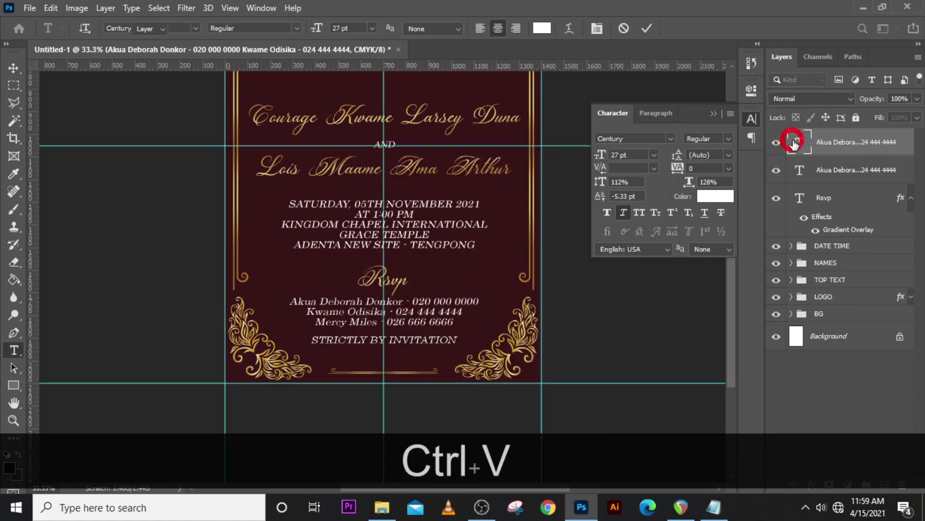
- Nudge the STRICTLY BY INVITATION line down towards the lower ornament line and collapse the character settings
{"action": "key", "text": "shift+Down"}
{"action": "key", "text": "shift+Down"}
{"action": "key", "text": "shift+Down"}
{"action": "key", "text": "shift+Down"}
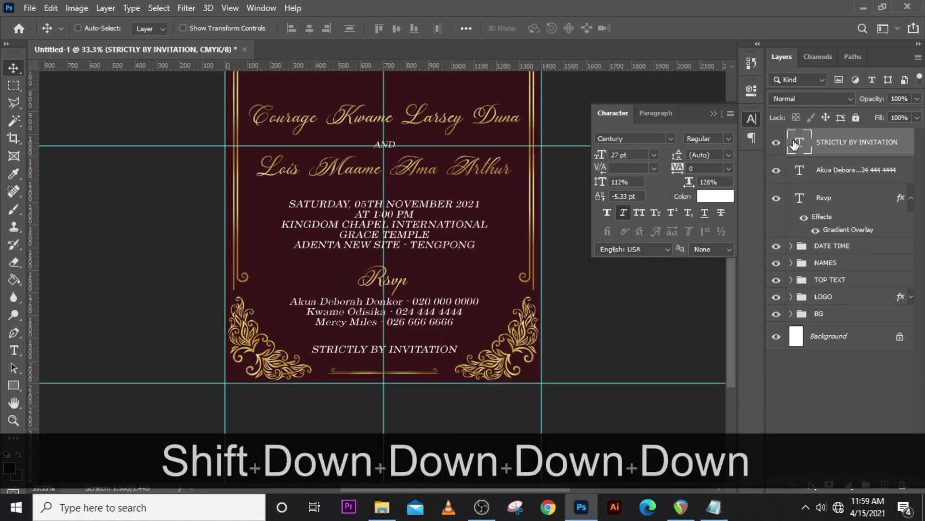
{"action": "key", "text": "ctrl+0"}
{"action": "left_click", "coordinate": [714, 113]}
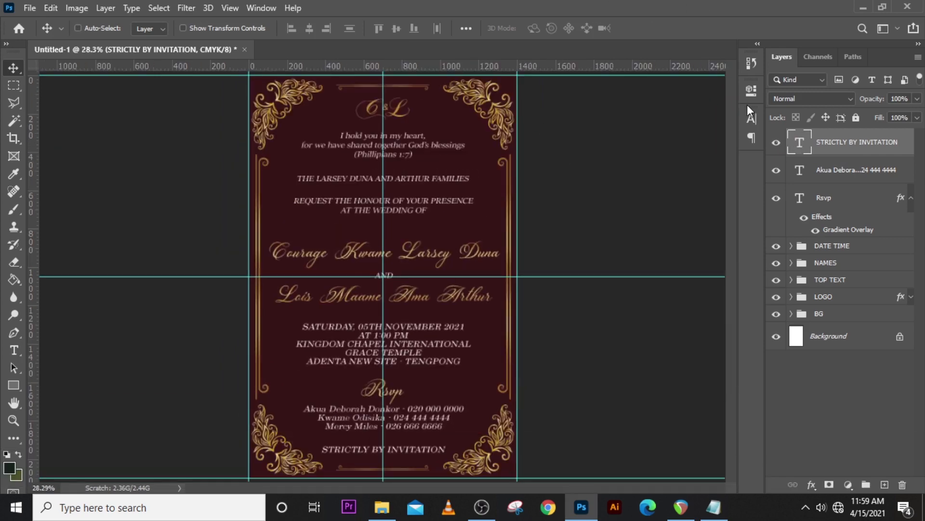
- Collapse the Rsvp layer's effects and group the Rsvp, contacts and STRICTLY BY INVITATION layers
{"action": "key", "text": "shift"}
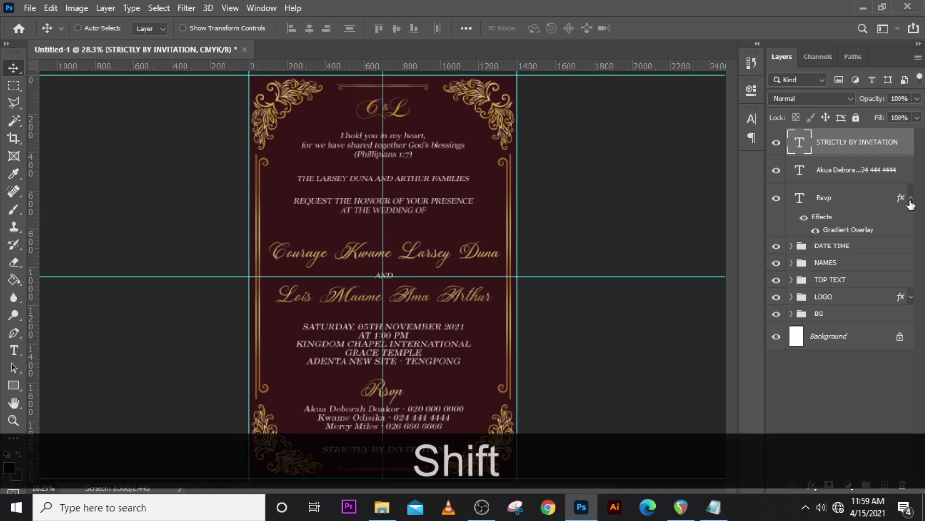
{"action": "left_click", "coordinate": [911, 198]}
{"action": "left_click", "coordinate": [840, 196]}
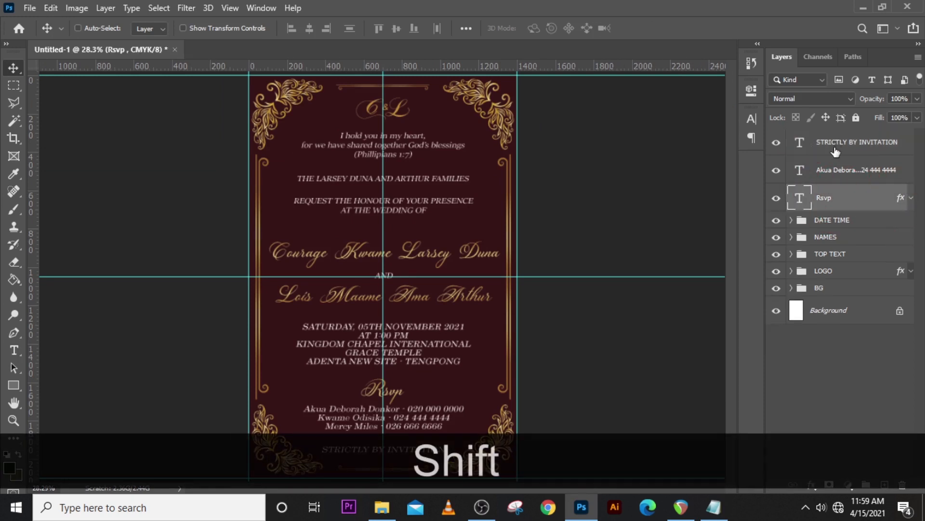
{"action": "left_click", "coordinate": [838, 154], "text": "shift"}
{"action": "key", "text": "ctrl+shift+g"}
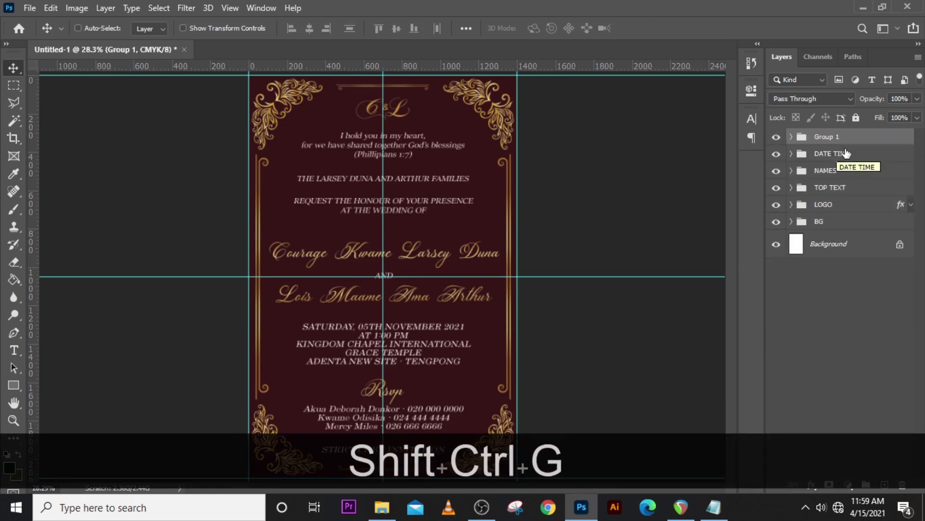
- Rename the new layer group as RSVP
{"action": "double_click", "coordinate": [827, 137]}
{"action": "key", "text": "Caps_Lock"}
{"action": "key", "text": "BackSpace"}
{"action": "key", "text": "BackSpace"}
{"action": "key", "text": "BackSpace"}
{"action": "key", "text": "Caps_Lock"}
{"action": "type", "text": "RSV"}
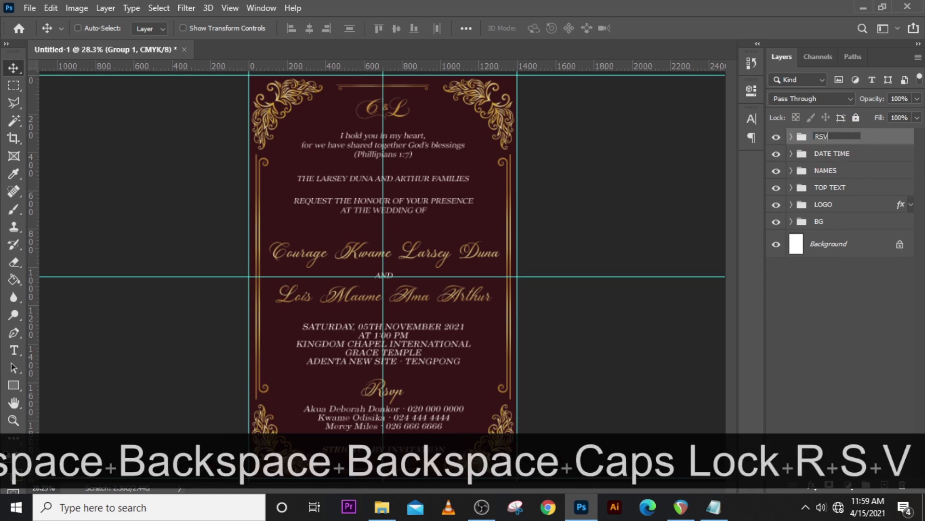
{"action": "type", "text": "P"}
{"action": "key", "text": "Return"}
- Move the RSVP, DATE TIME, NAMES, TOP TEXT and LOGO groups together about 11 px down within the border
{"action": "key", "text": "ctrl+h"}
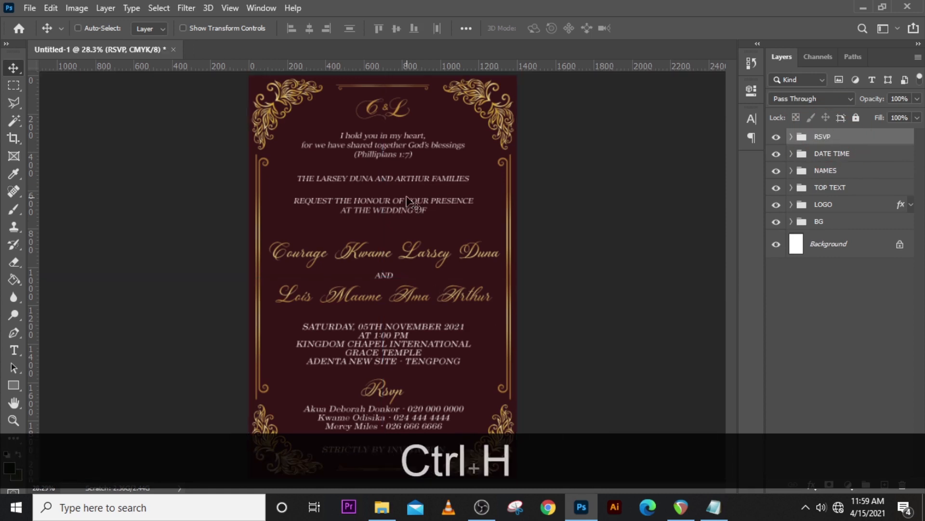
{"action": "left_click", "coordinate": [818, 208], "text": "shift"}
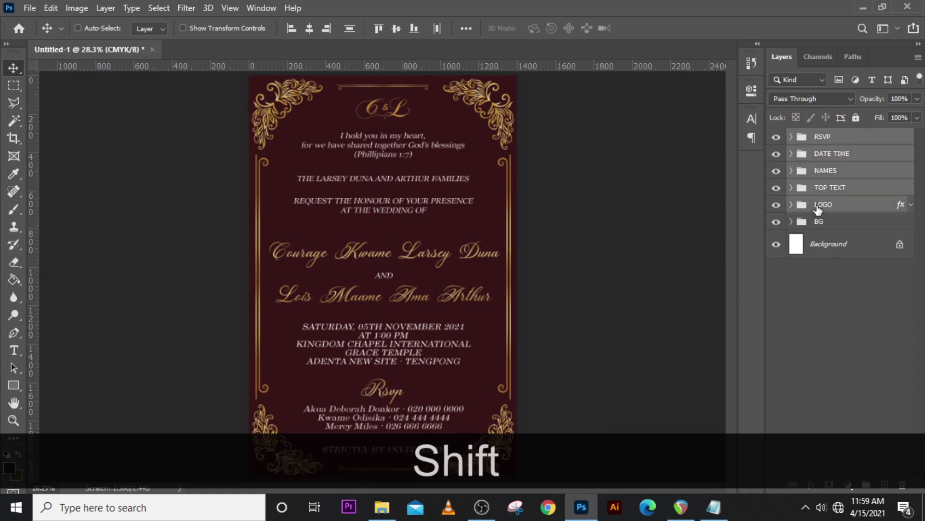
{"action": "key", "text": "ctrl+shift+t"}
{"action": "key", "text": "ctrl+h"}
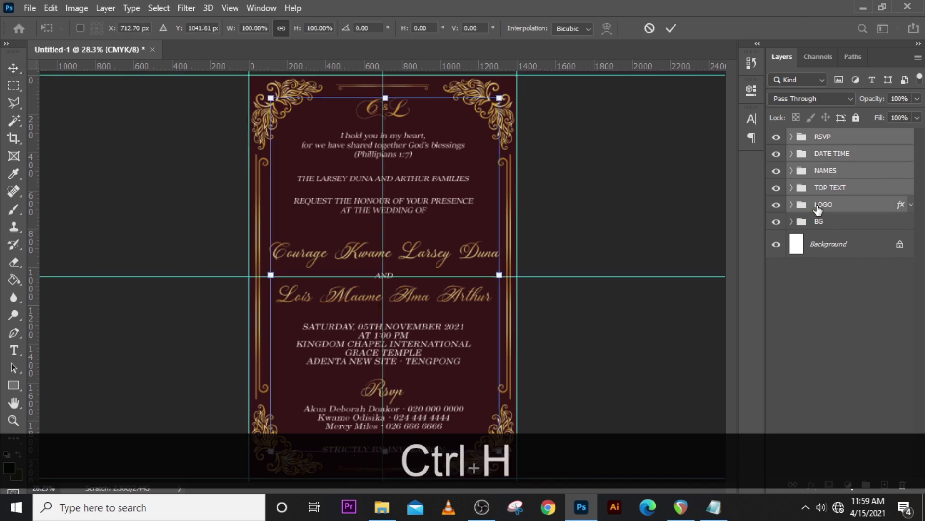
{"action": "key", "text": "Down"}
{"action": "key", "text": "Down"}
{"action": "key", "text": "Down"}
{"action": "key", "text": "Return"}
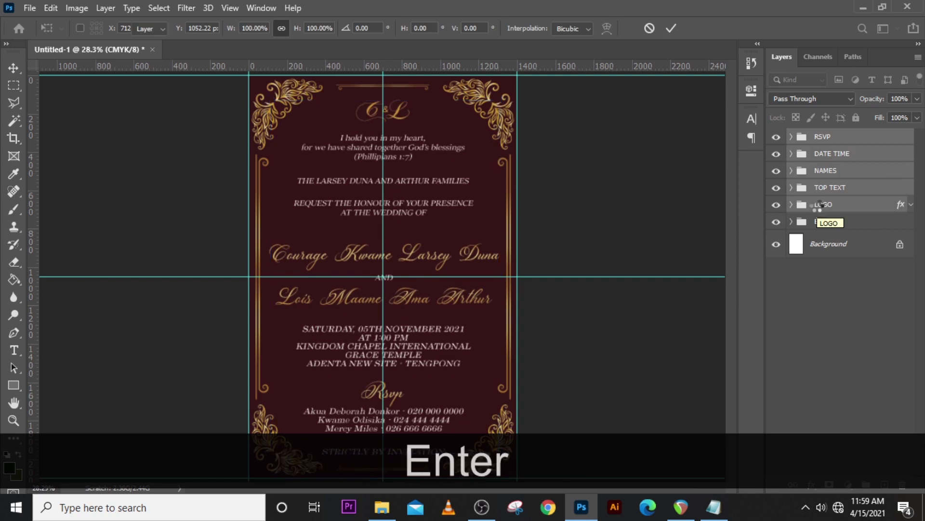